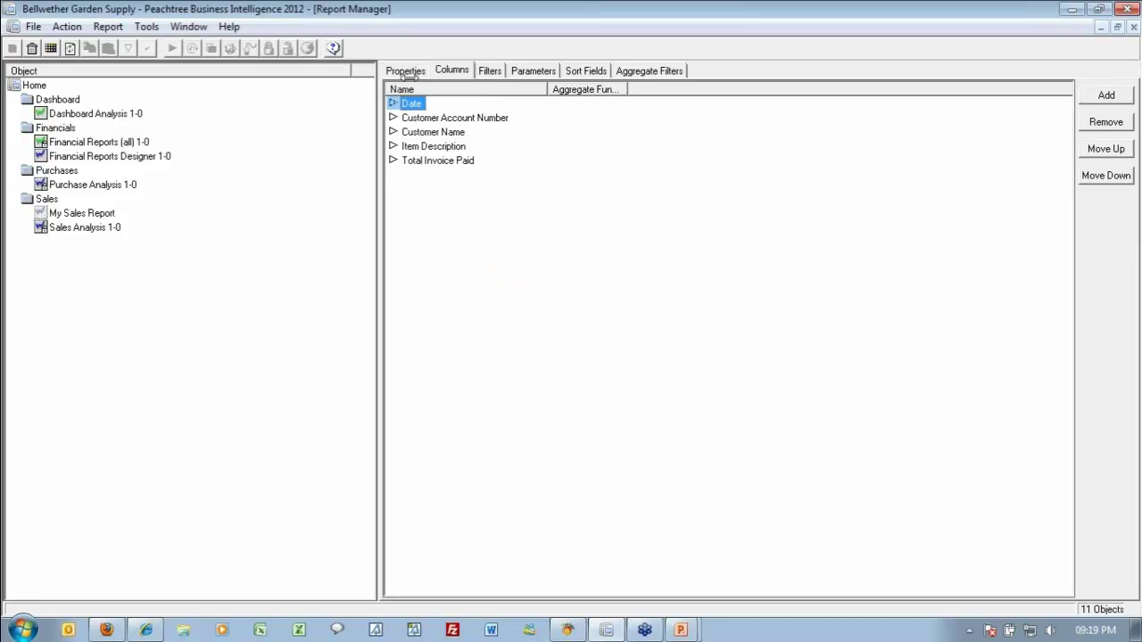
Run My Sales Report and look through its exported rows, including the last record and the repeated Williams Industries entries.
left_click(90, 216)
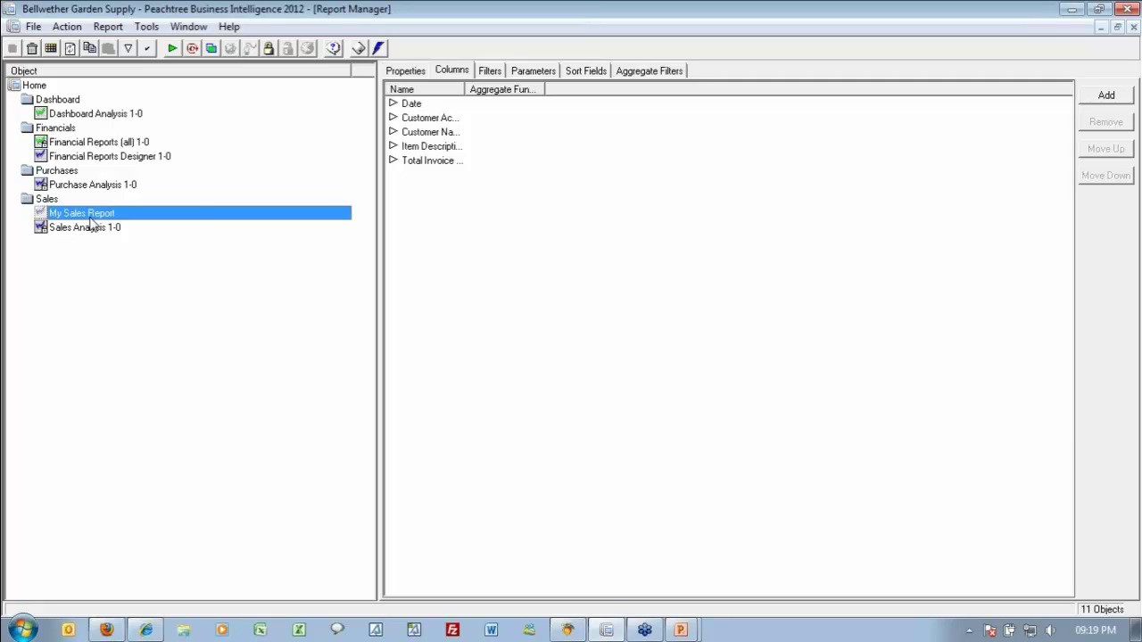
left_click(172, 49)
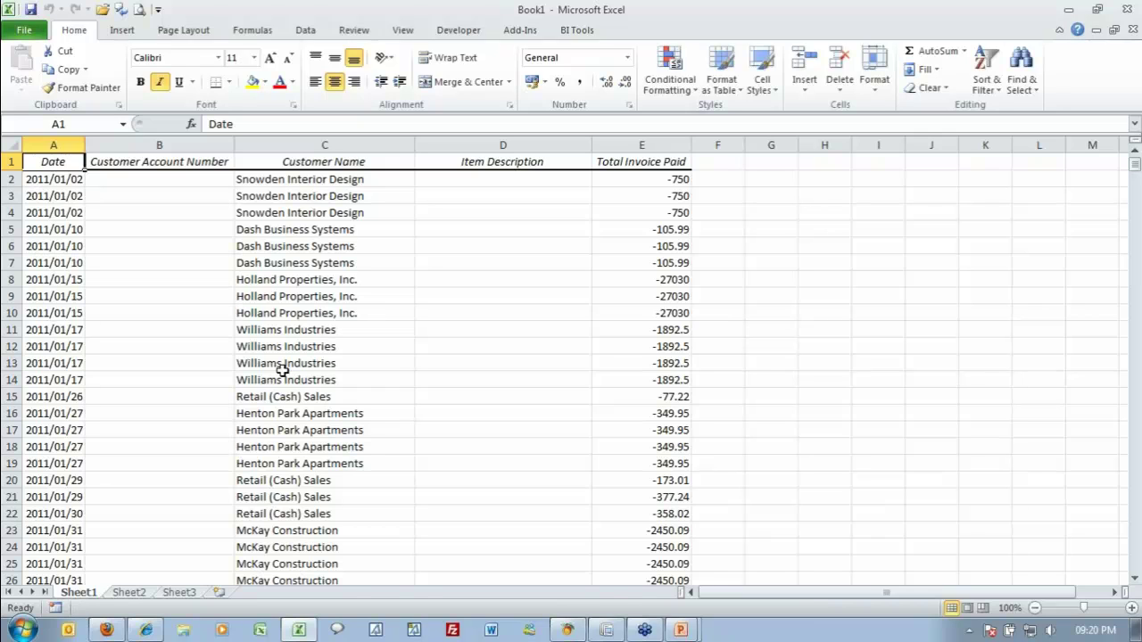
key("ctrl+Down")
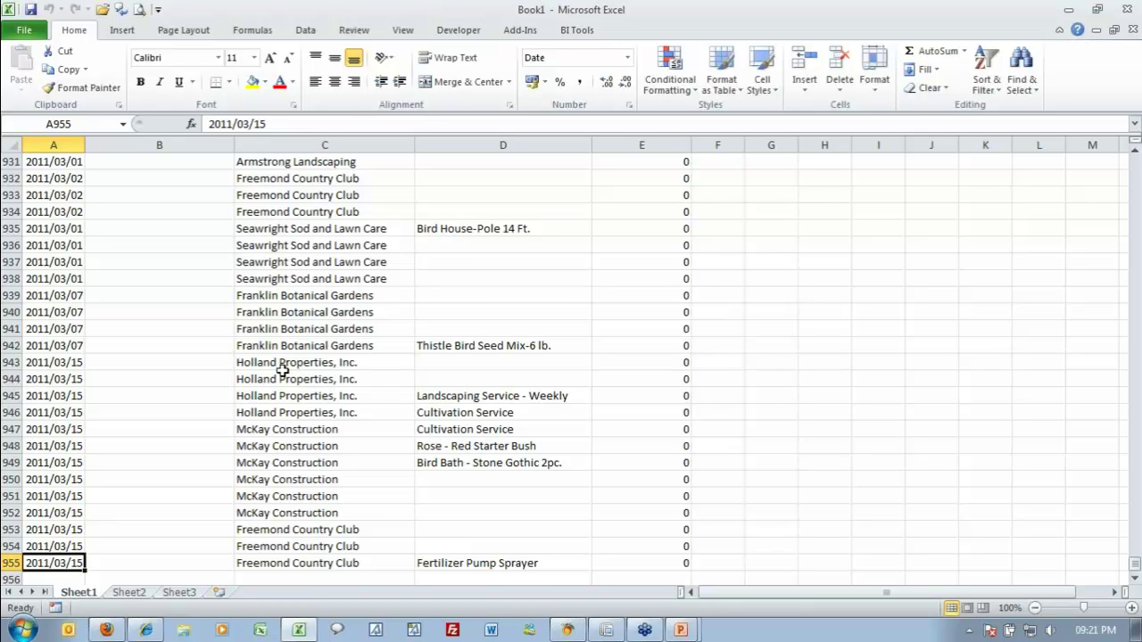
key("ctrl+Home")
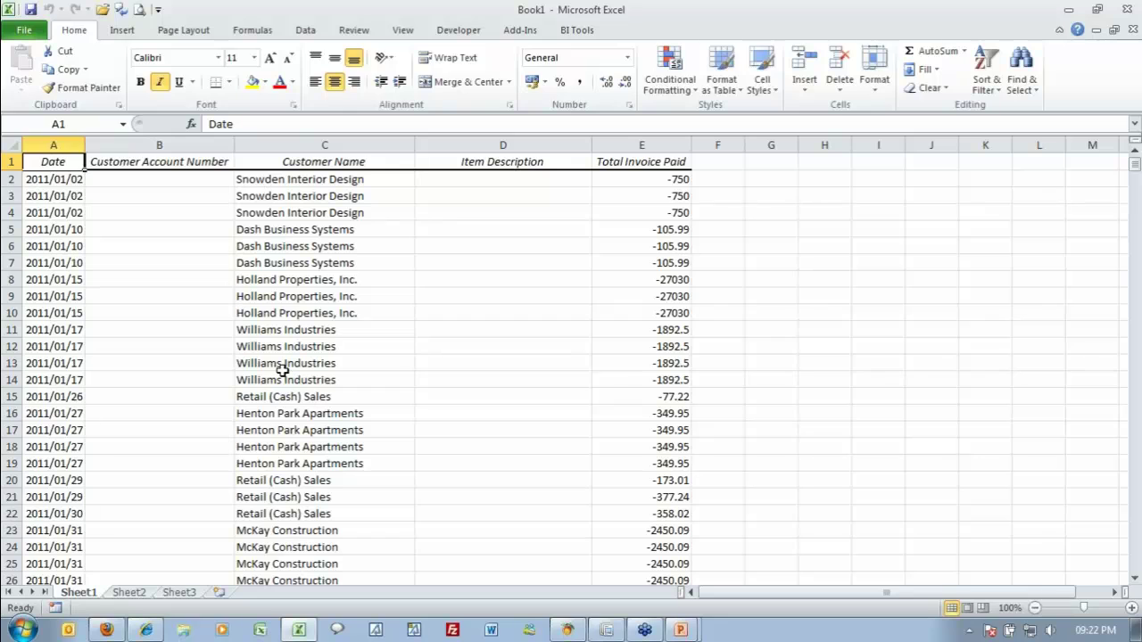
left_click_drag(51, 329, 674, 372)
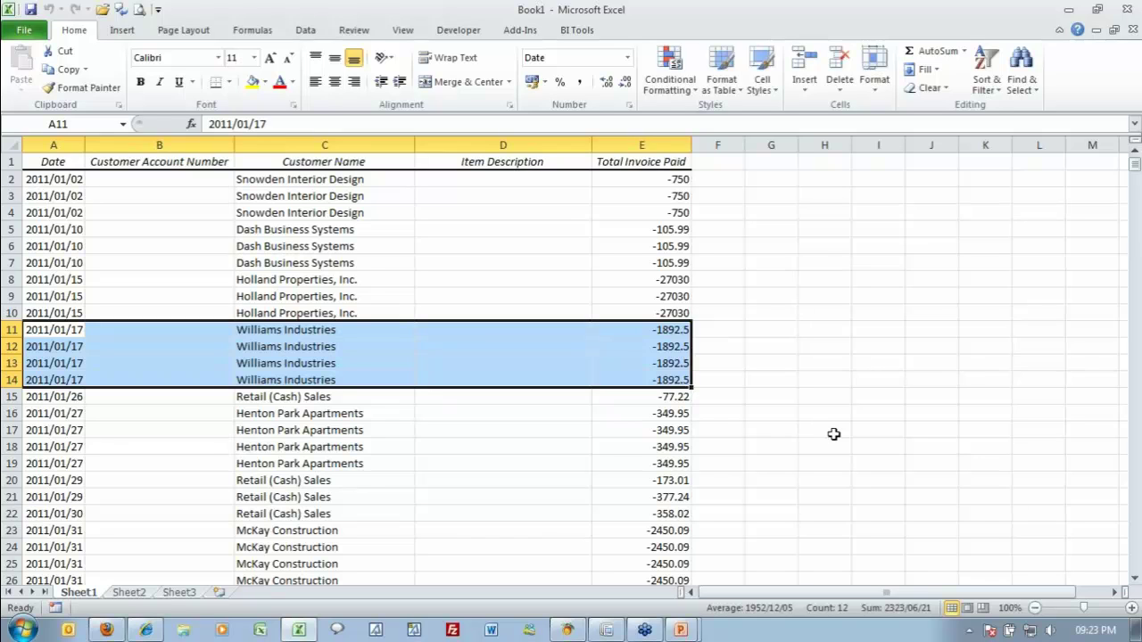
left_click(408, 394)
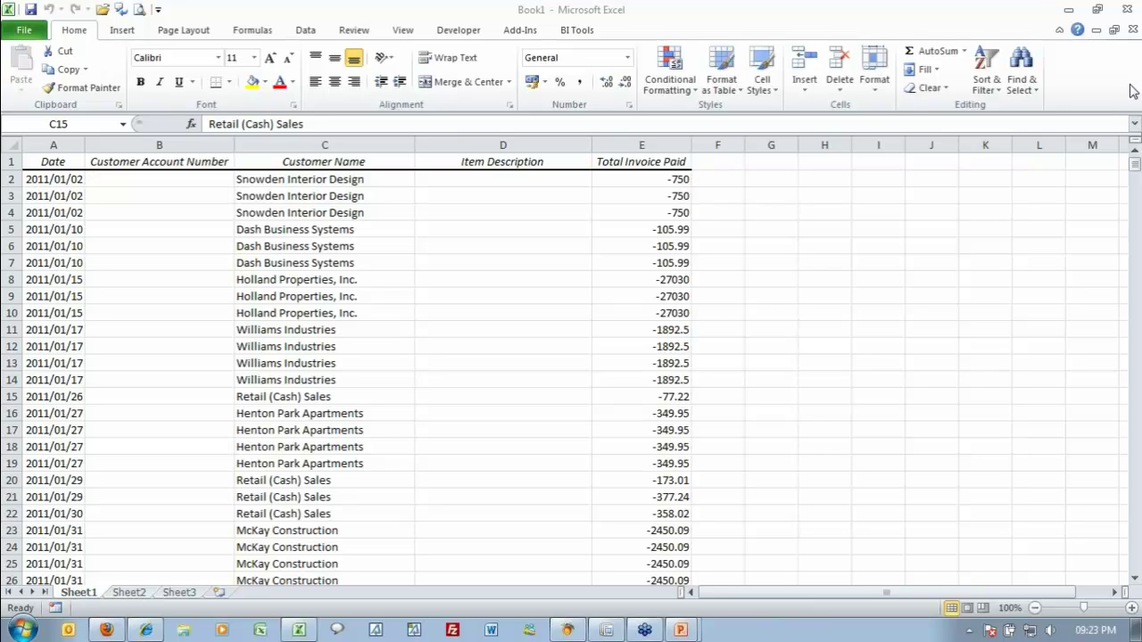
Close the exported workbook without saving and return to the Report Manager.
left_click(1133, 29)
left_click(614, 374)
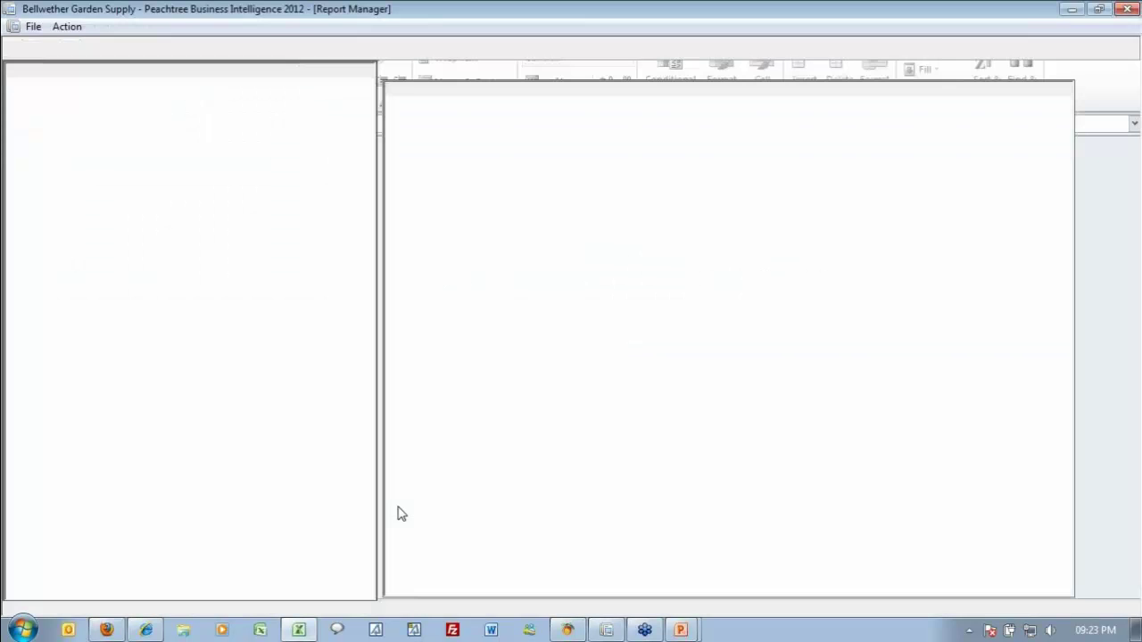
key("alt+Tab")
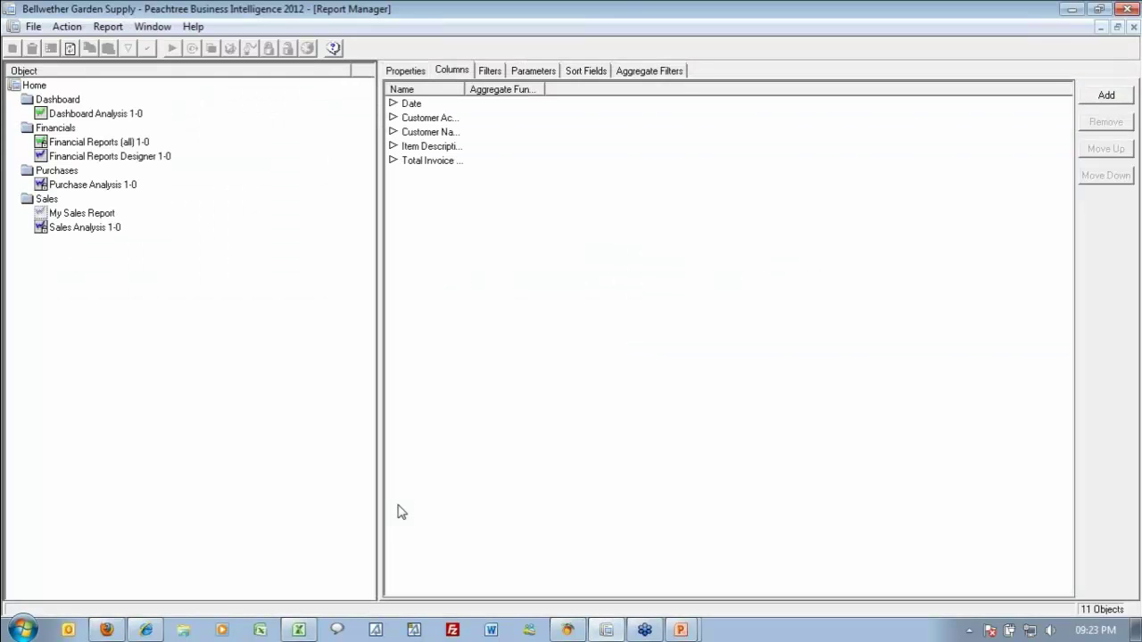
Add a Customer Name parameter to the report with the Is In comparison and no default value.
left_click(490, 75)
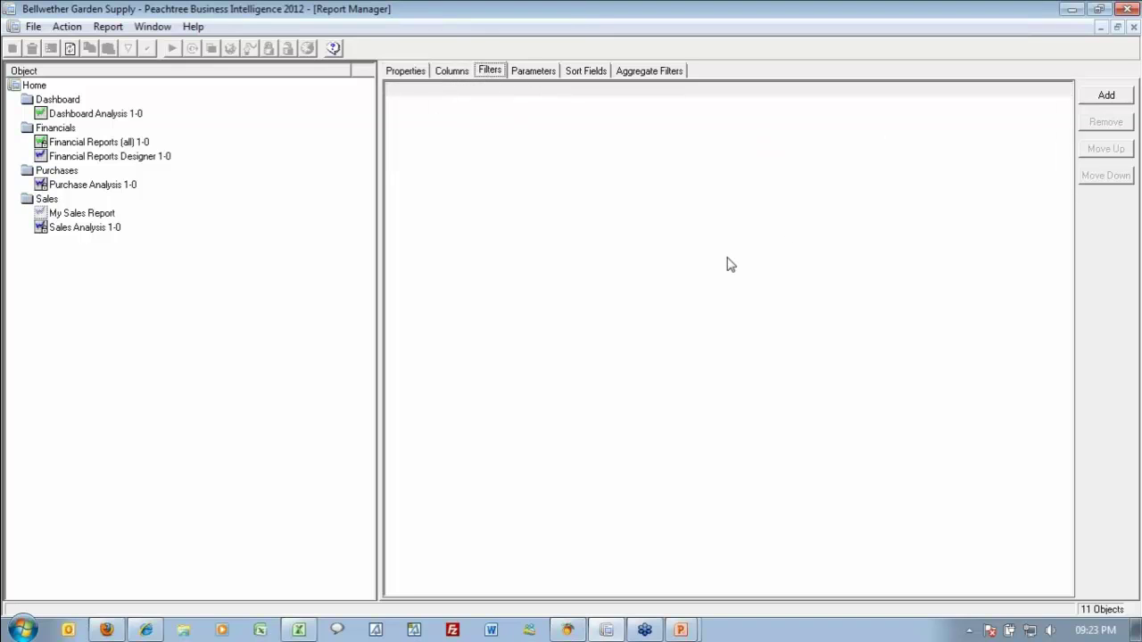
left_click(544, 73)
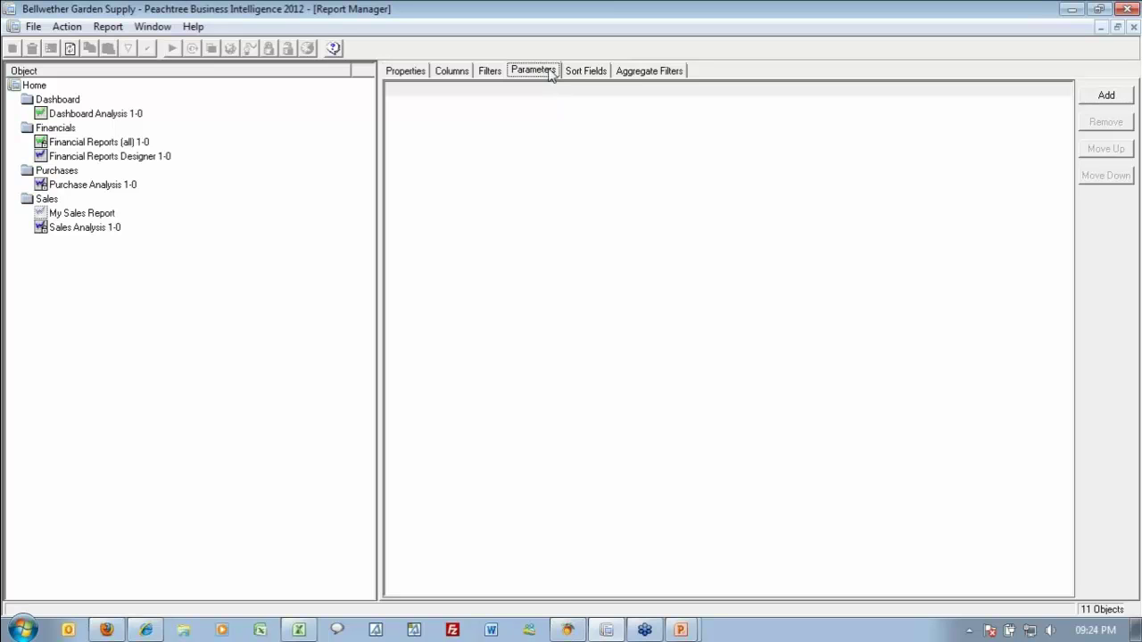
left_click(1112, 101)
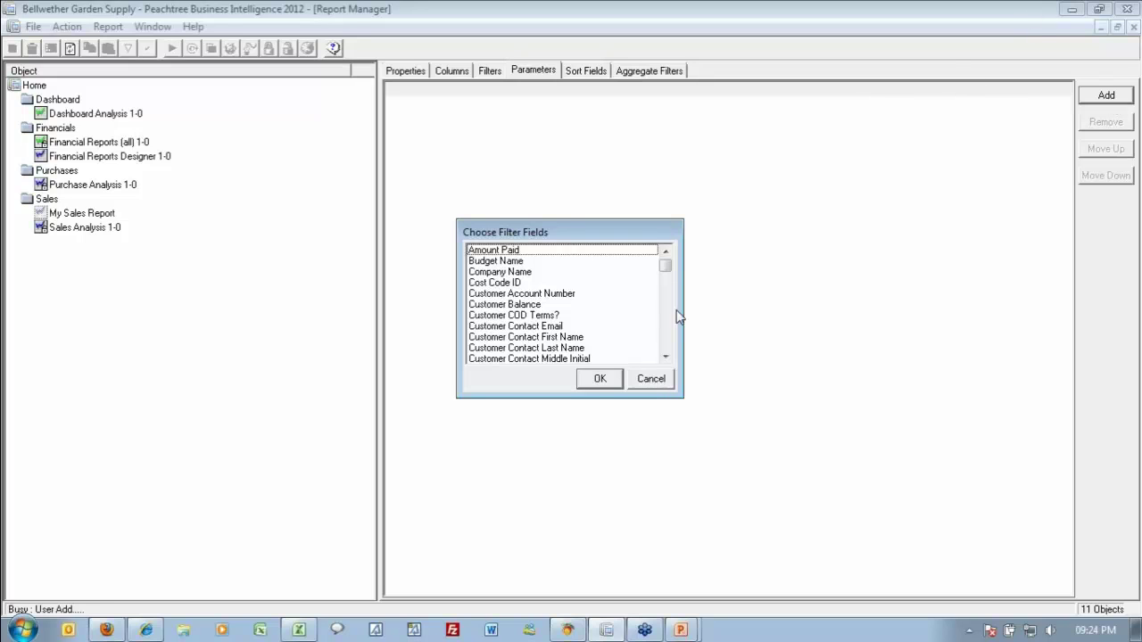
left_click(665, 356)
left_click_drag(665, 356, 667, 348)
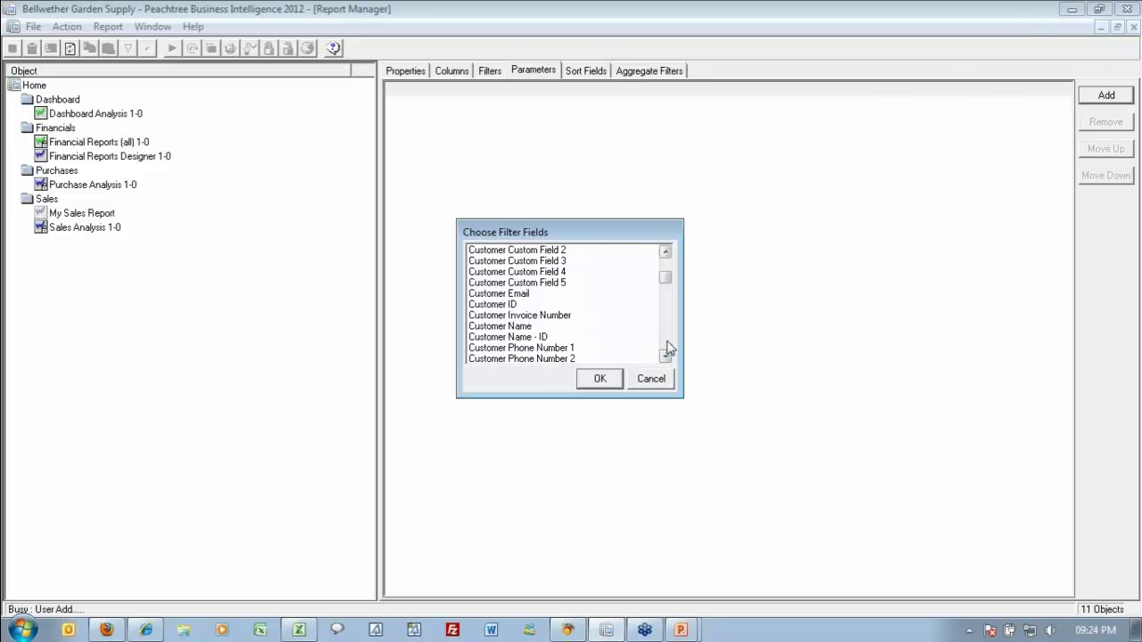
left_click(514, 327)
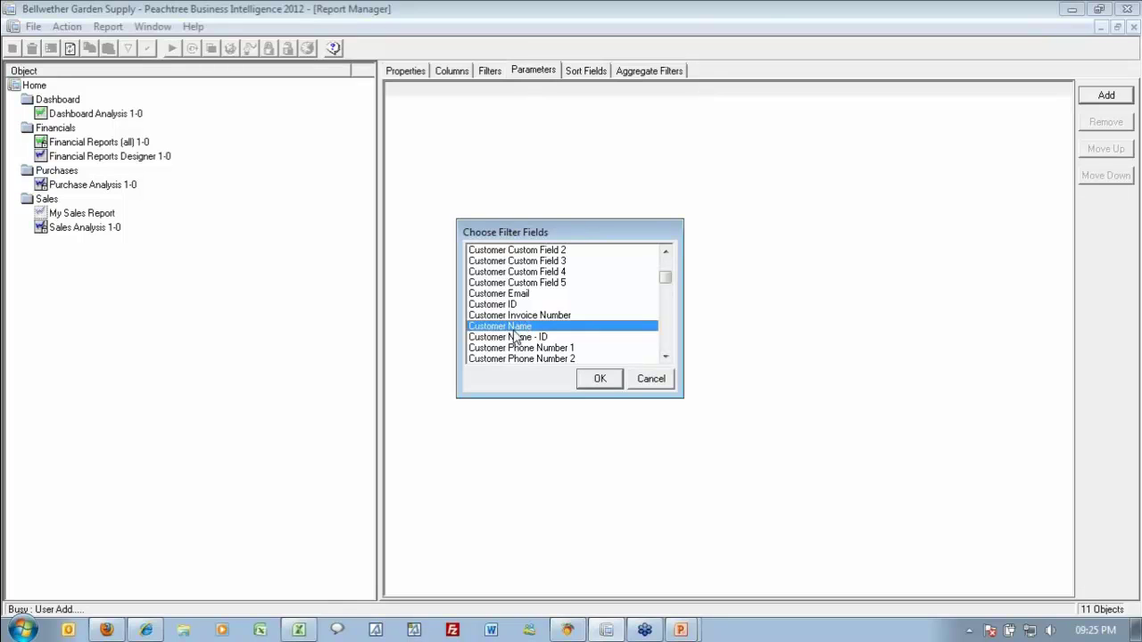
left_click(599, 378)
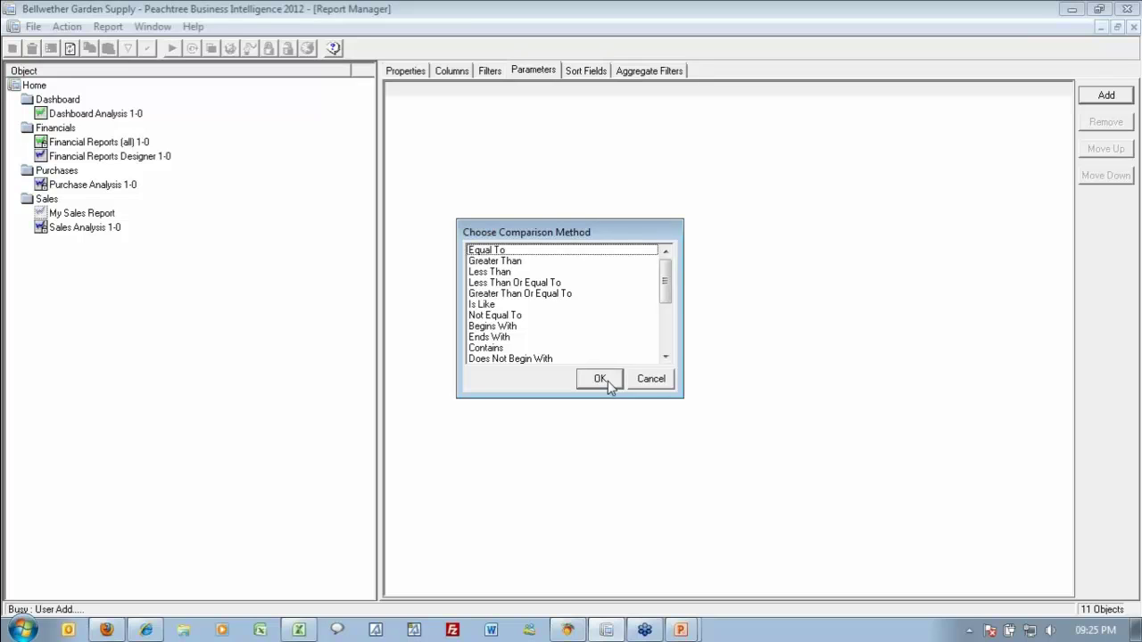
left_click_drag(668, 288, 669, 320)
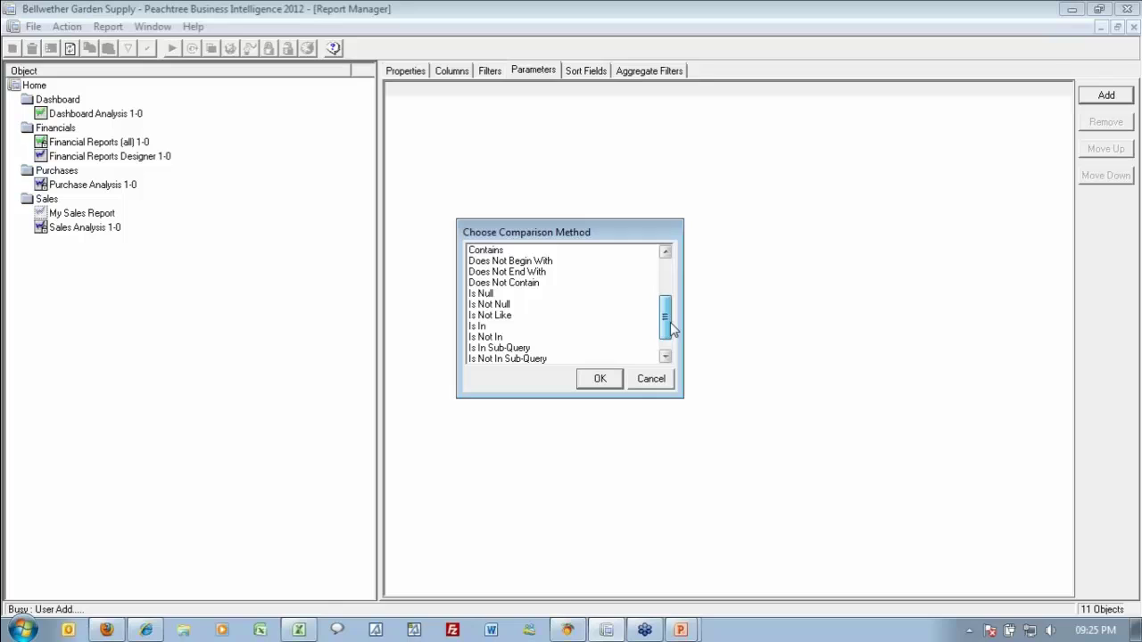
left_click(486, 326)
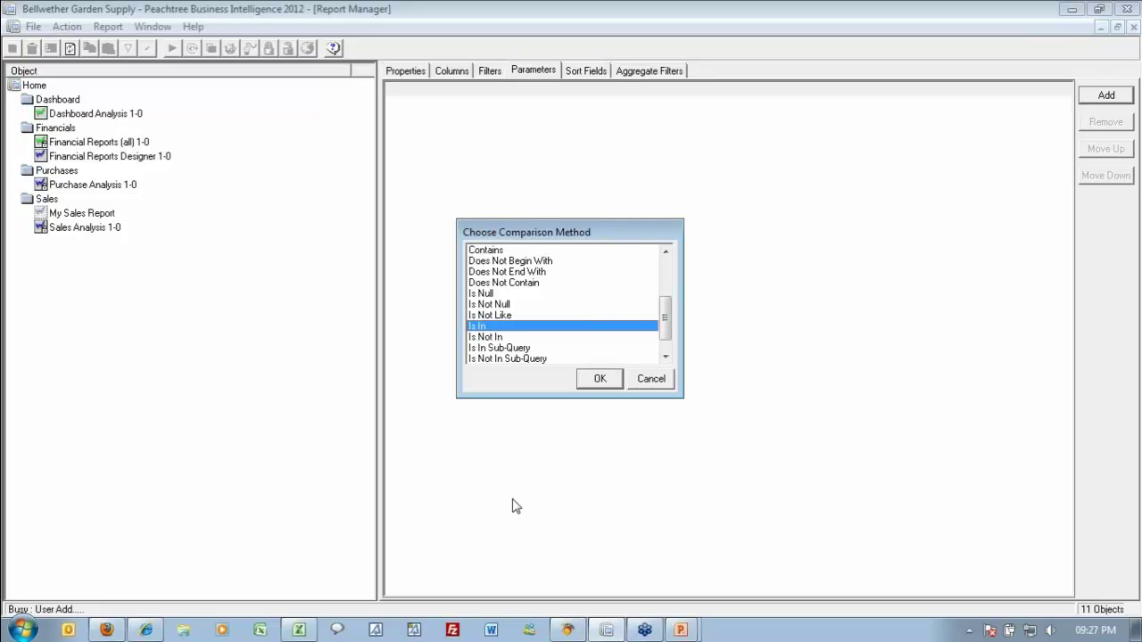
left_click(593, 380)
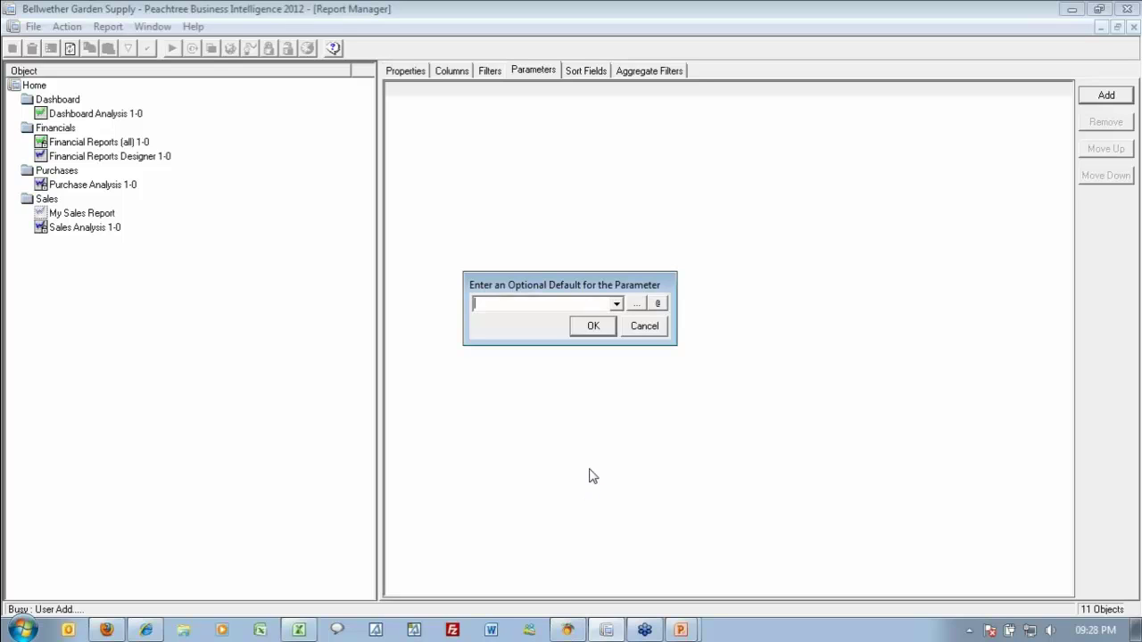
left_click(592, 326)
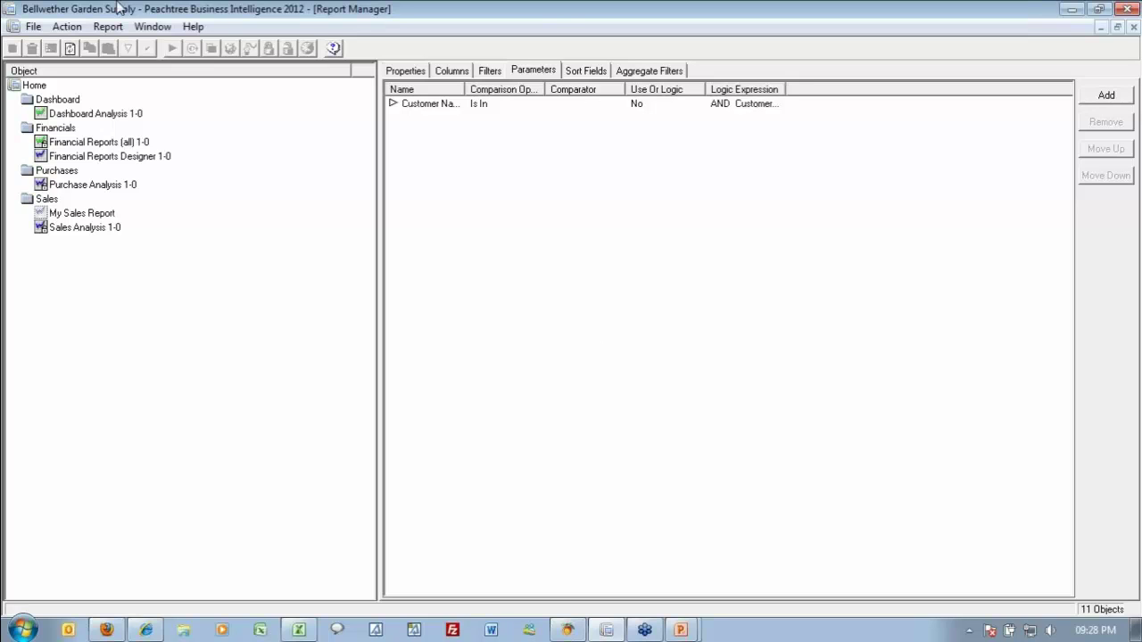
Run My Sales Report for Archer Scapes and Ponds, Cannon Healthcare Center, Dash Business Systems, Franklin Botanical Gardens and Frost Technology Park.
left_click(95, 217)
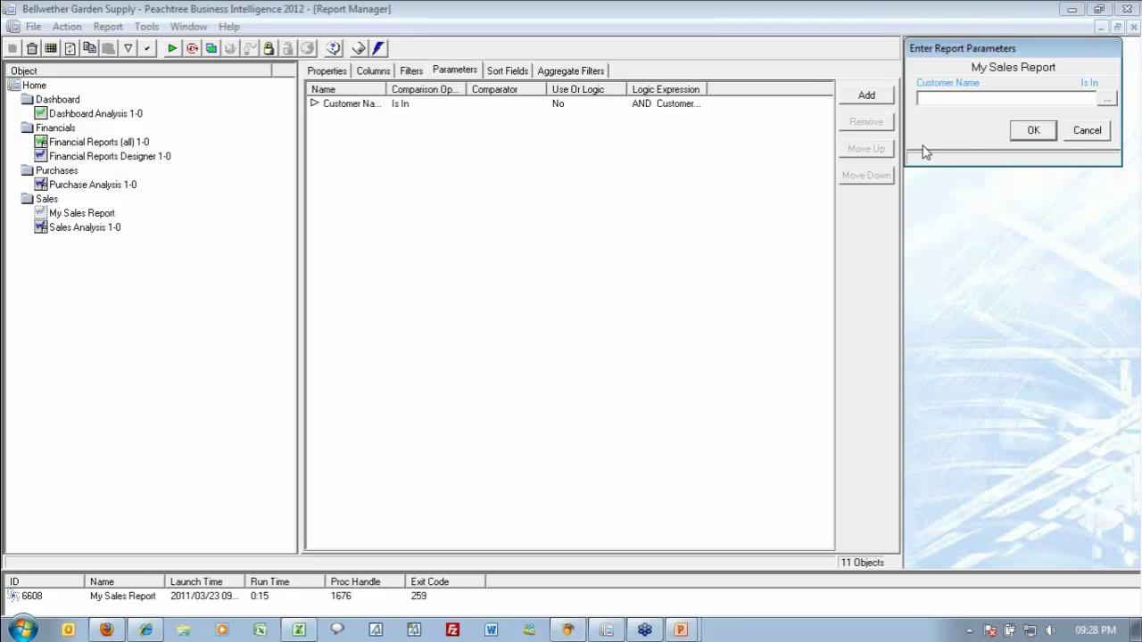
left_click(1106, 100)
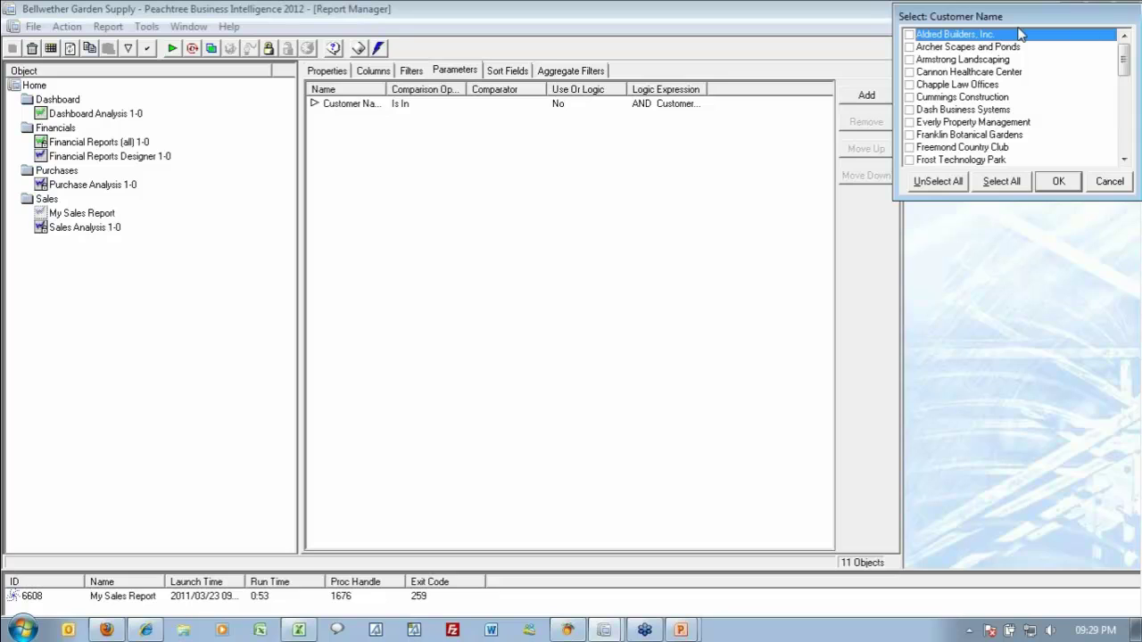
left_click(920, 47)
left_click(909, 71)
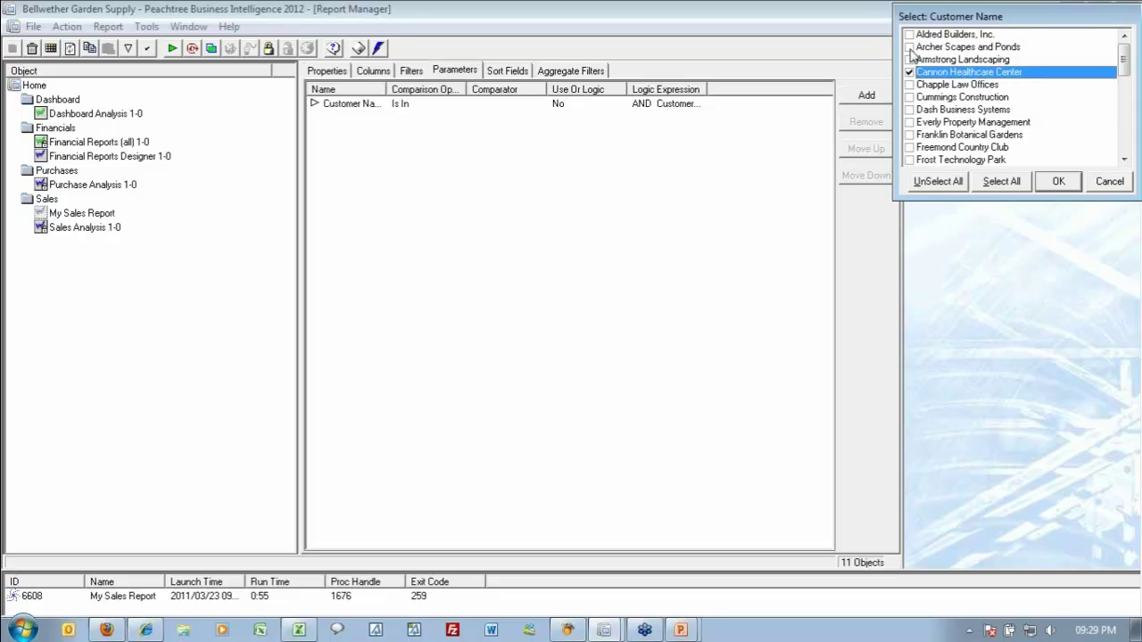
left_click(909, 46)
left_click(909, 109)
left_click(909, 135)
left_click(909, 160)
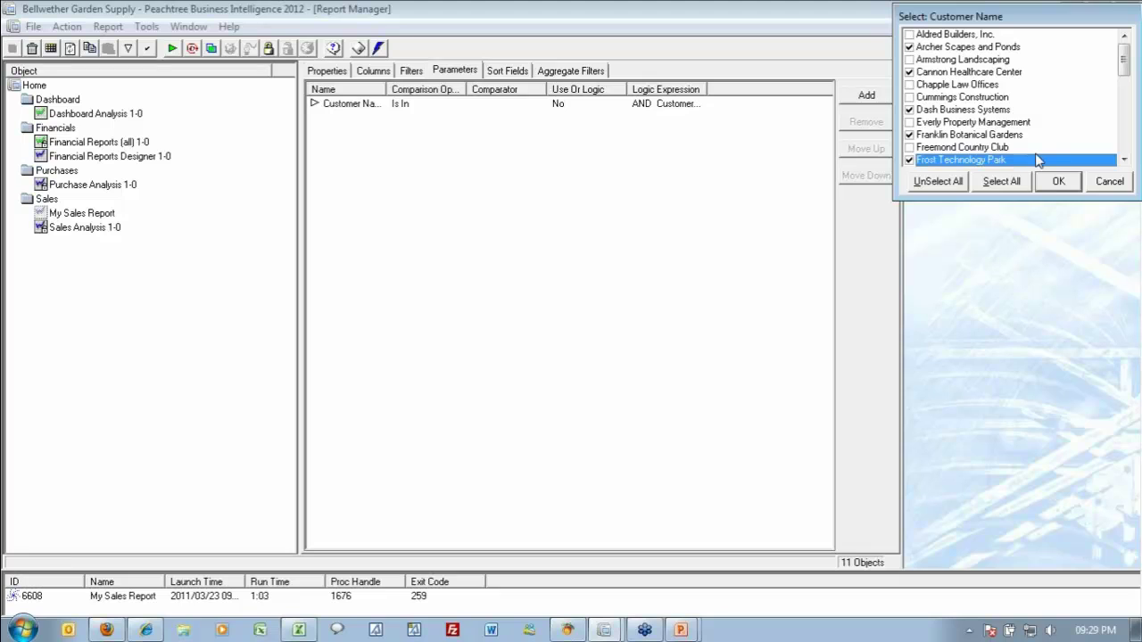
left_click(1058, 181)
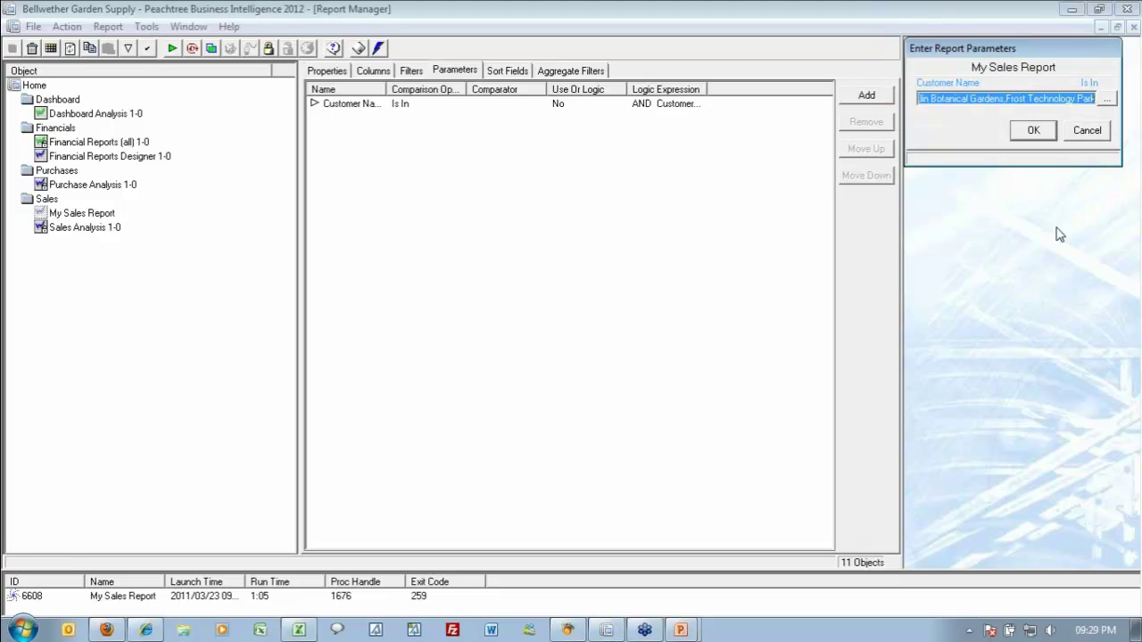
left_click(1038, 132)
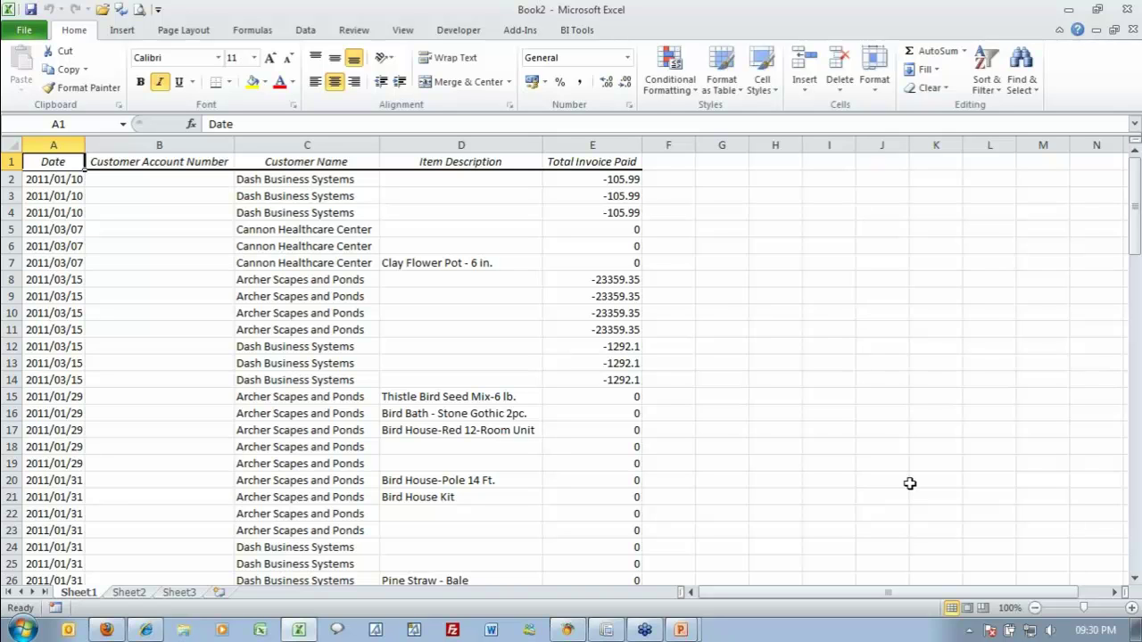
Look through the report rows for the chosen customers, including Cannon Healthcare Center's invoice amounts, and close the workbook without saving.
left_click(1133, 30)
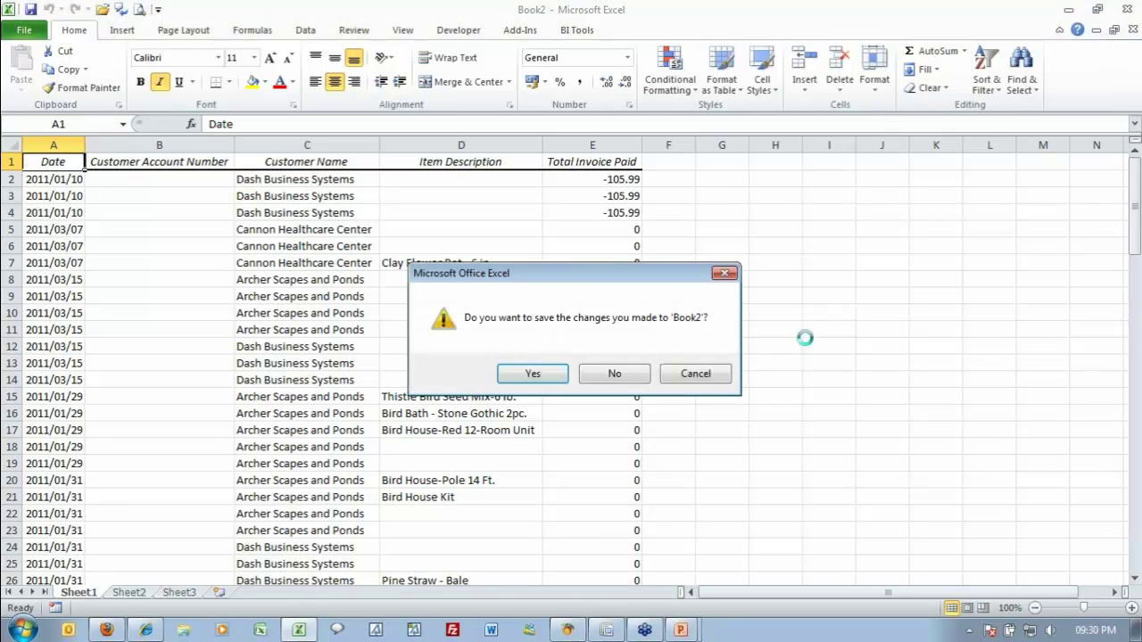
left_click(692, 372)
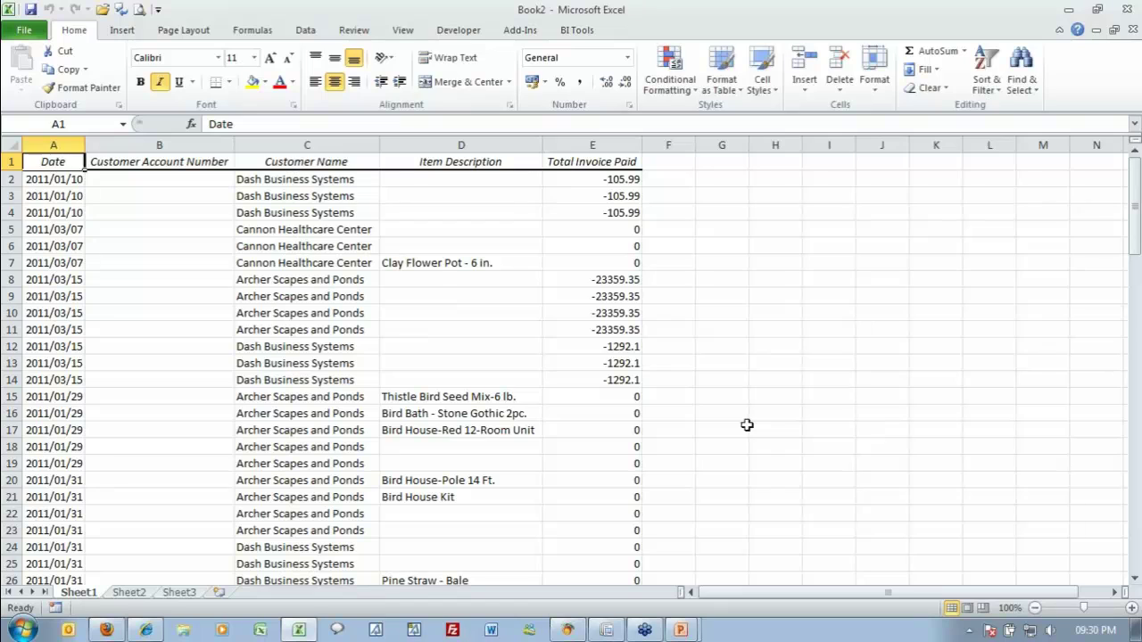
scroll(747, 425, "down", 20)
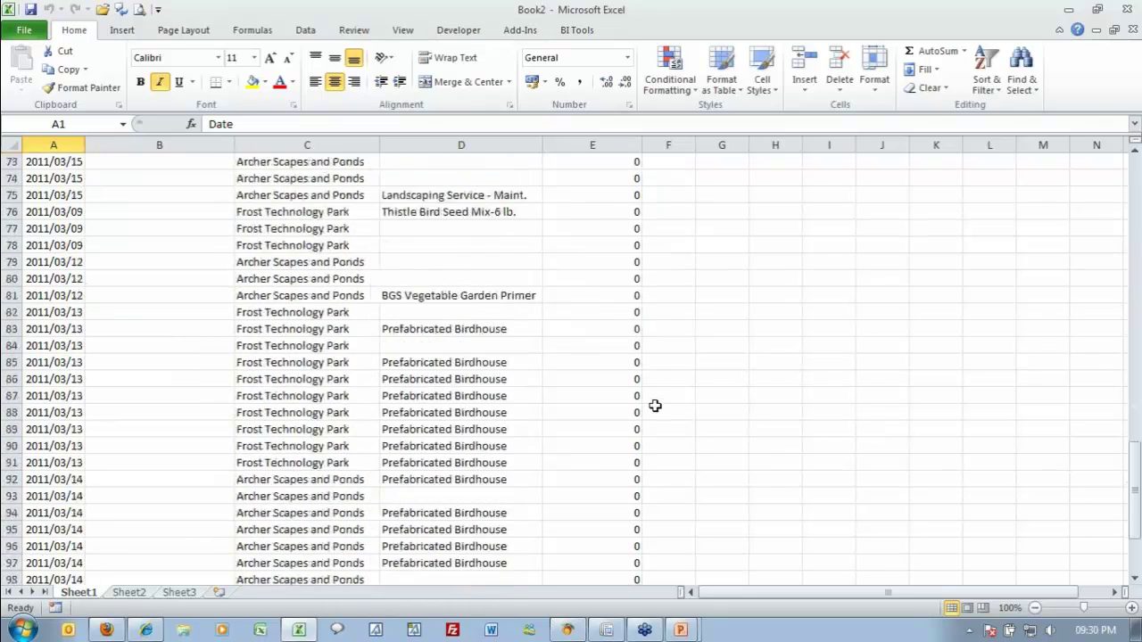
scroll(654, 406, "up", 20)
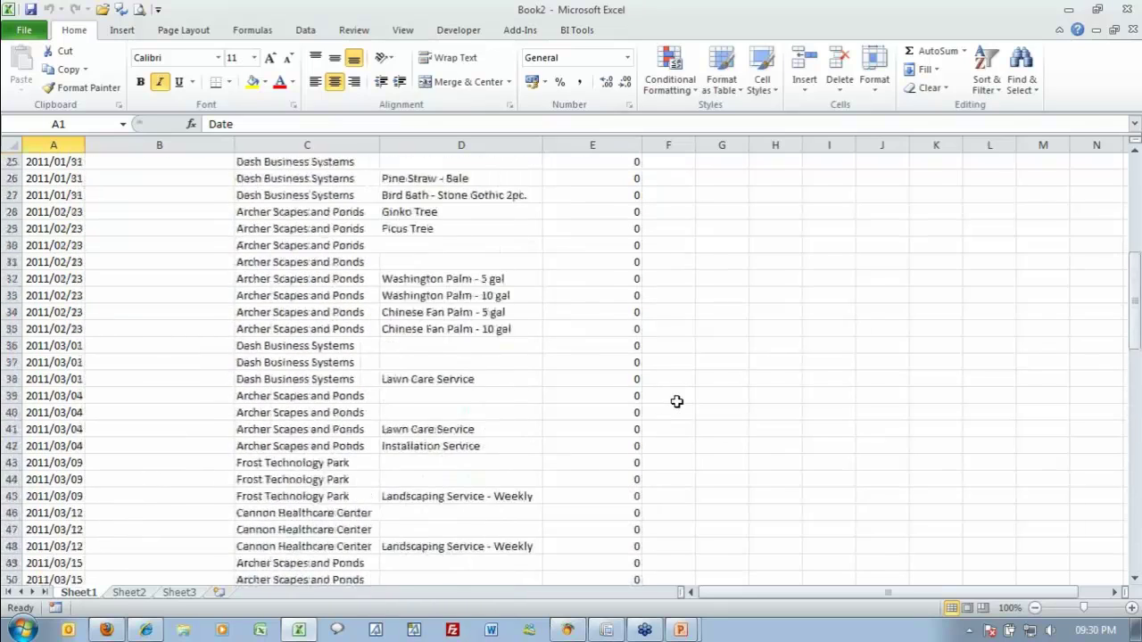
left_click_drag(624, 233, 624, 270)
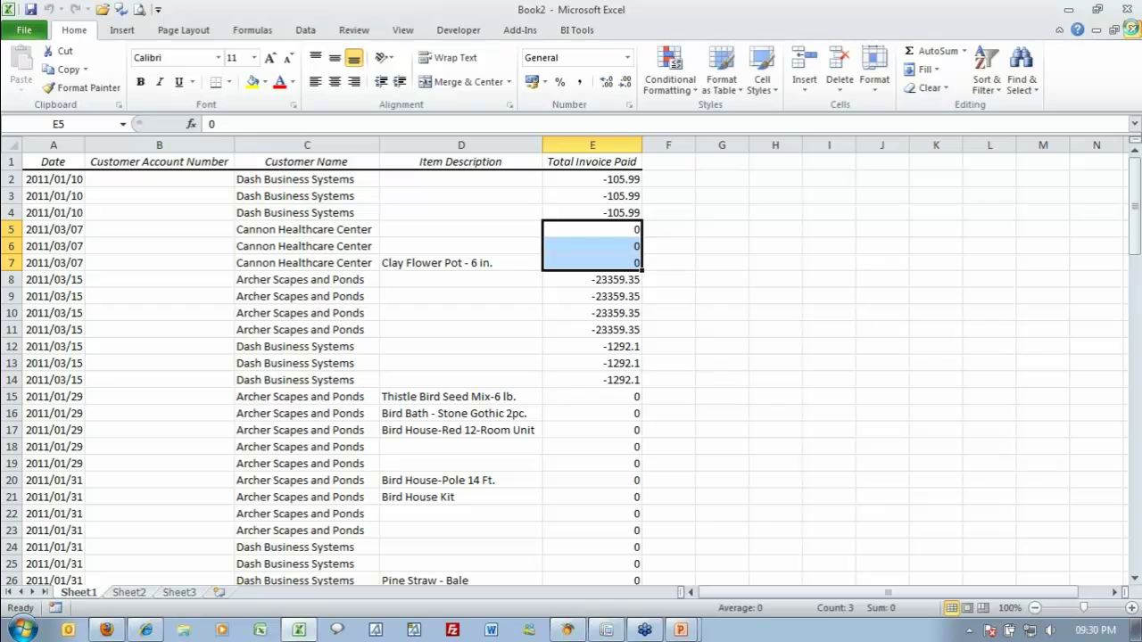
left_click(1129, 30)
left_click(615, 372)
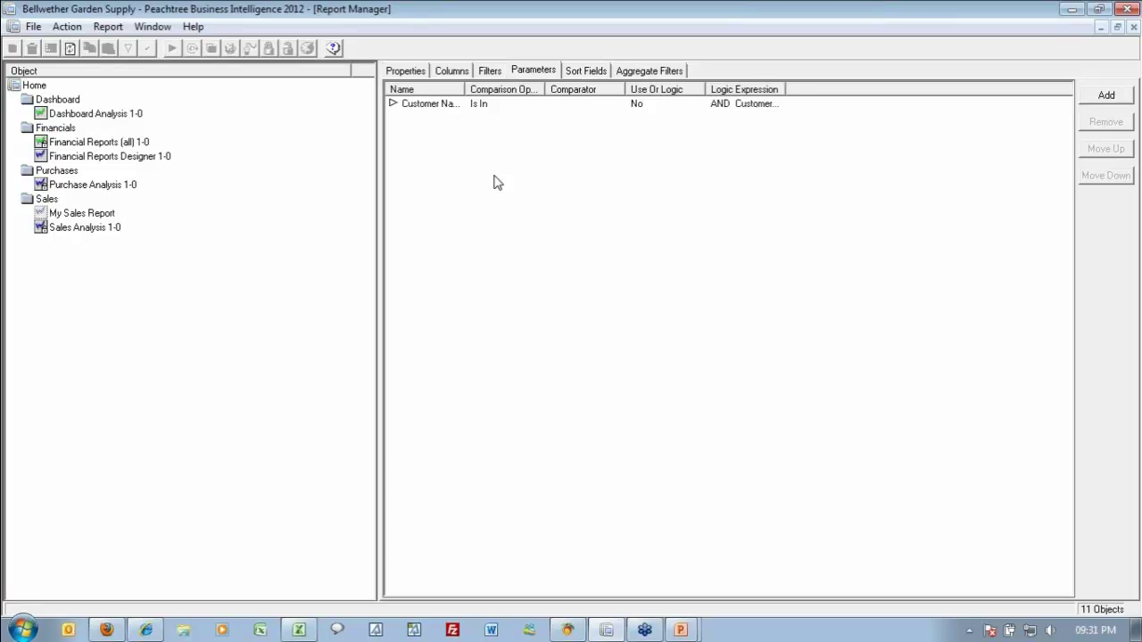
Add a filter to My Sales Report on Total Invoice Paid with the Less Than Or Equal To comparison and the value 0.
left_click(491, 74)
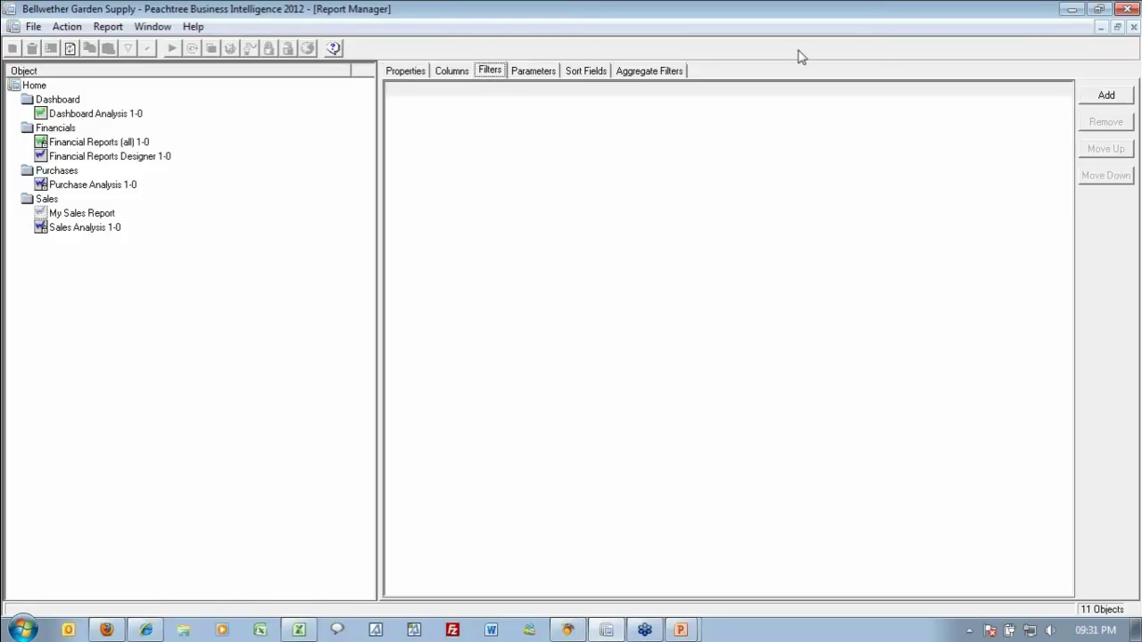
left_click(1106, 98)
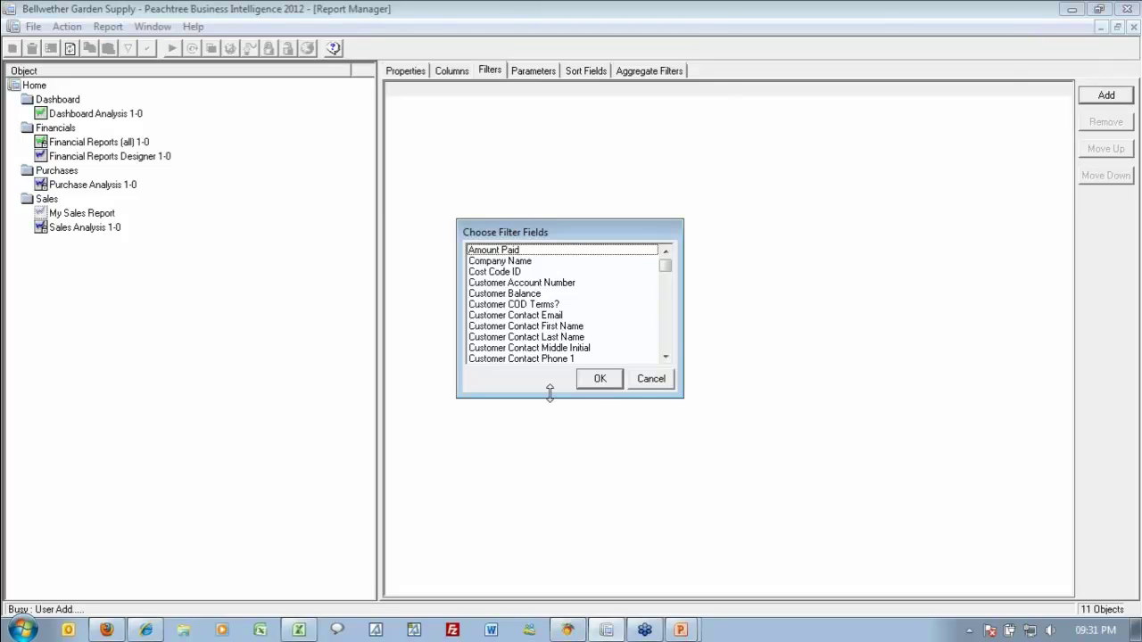
left_click_drag(665, 265, 675, 346)
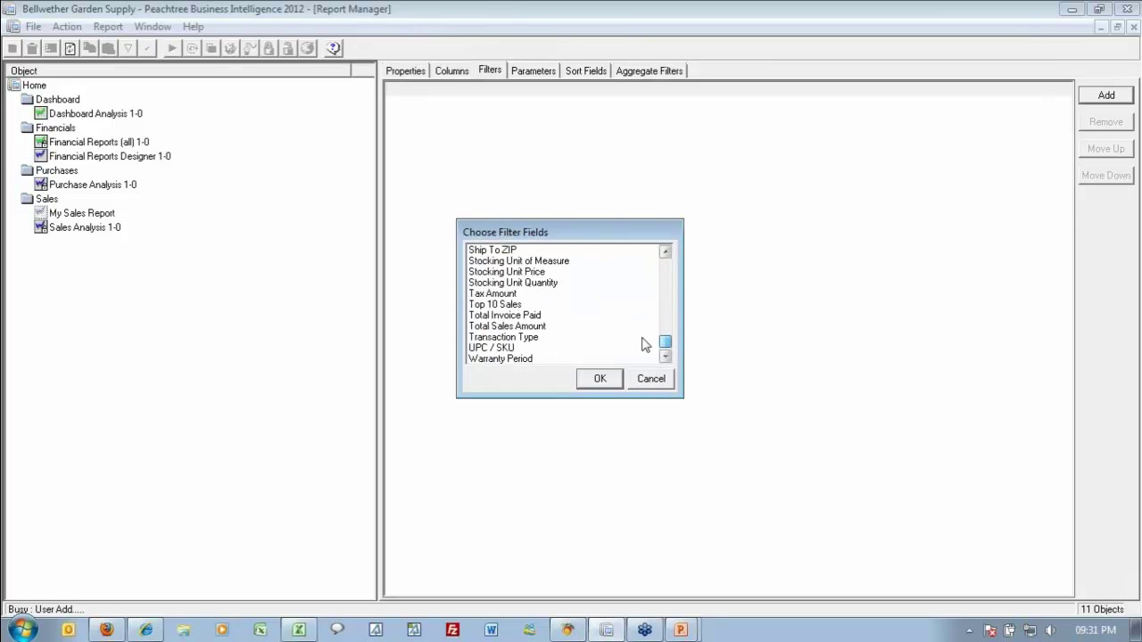
left_click(530, 318)
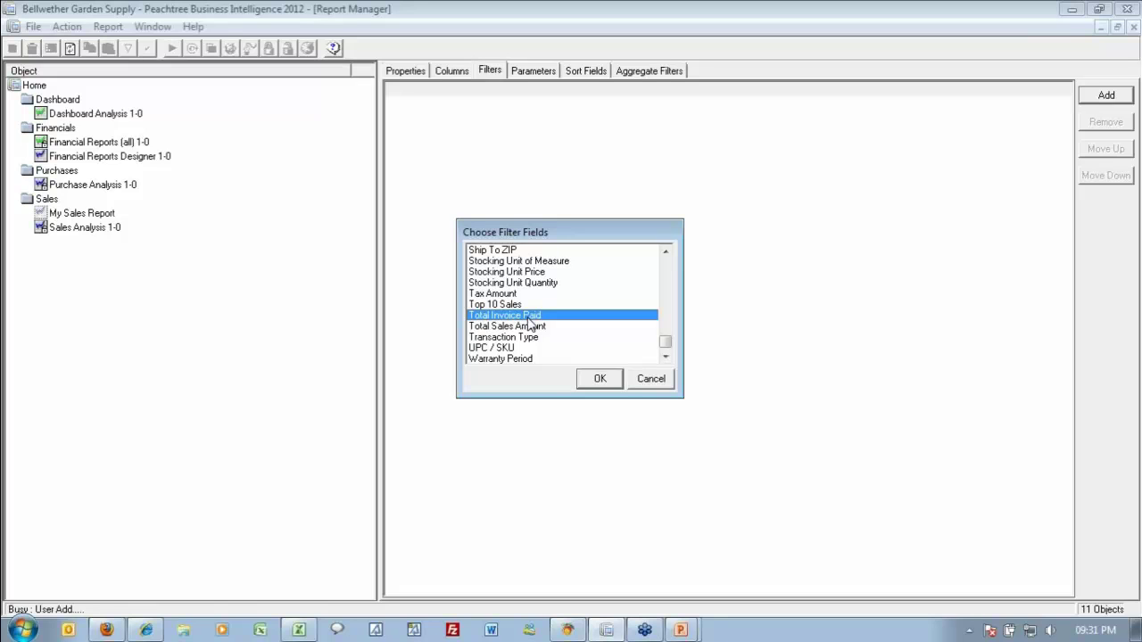
left_click(599, 381)
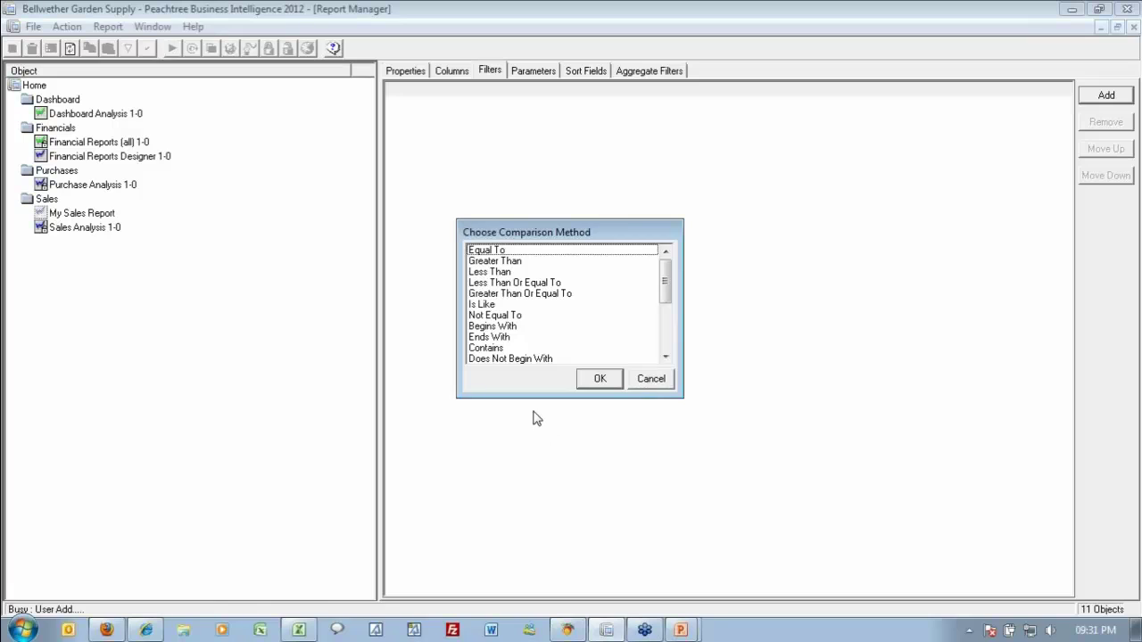
left_click(538, 285)
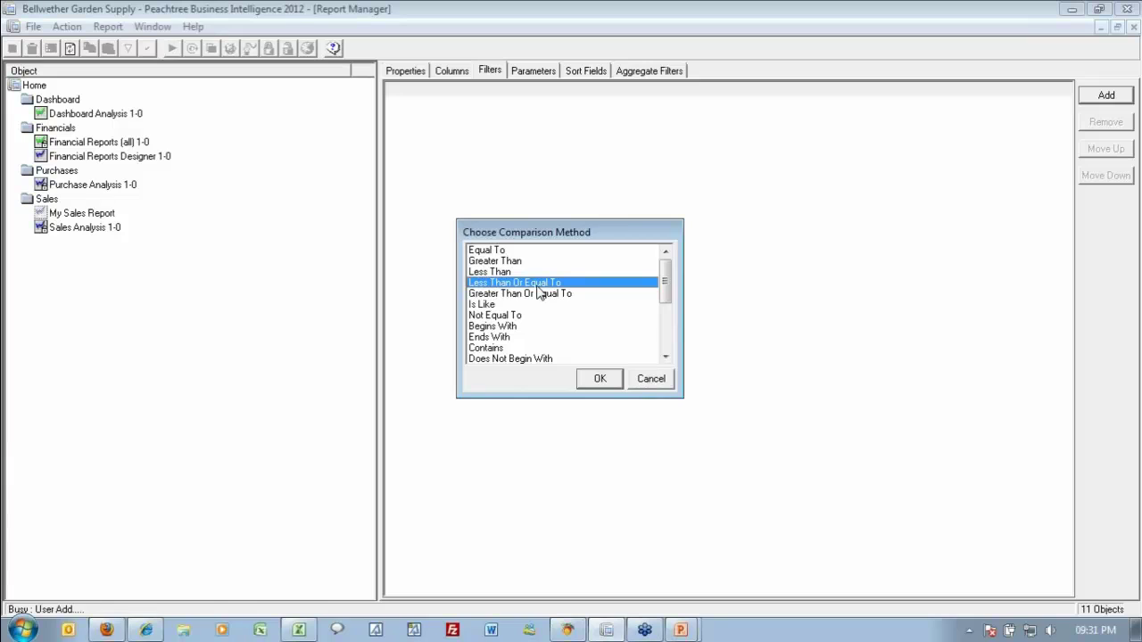
left_click(608, 380)
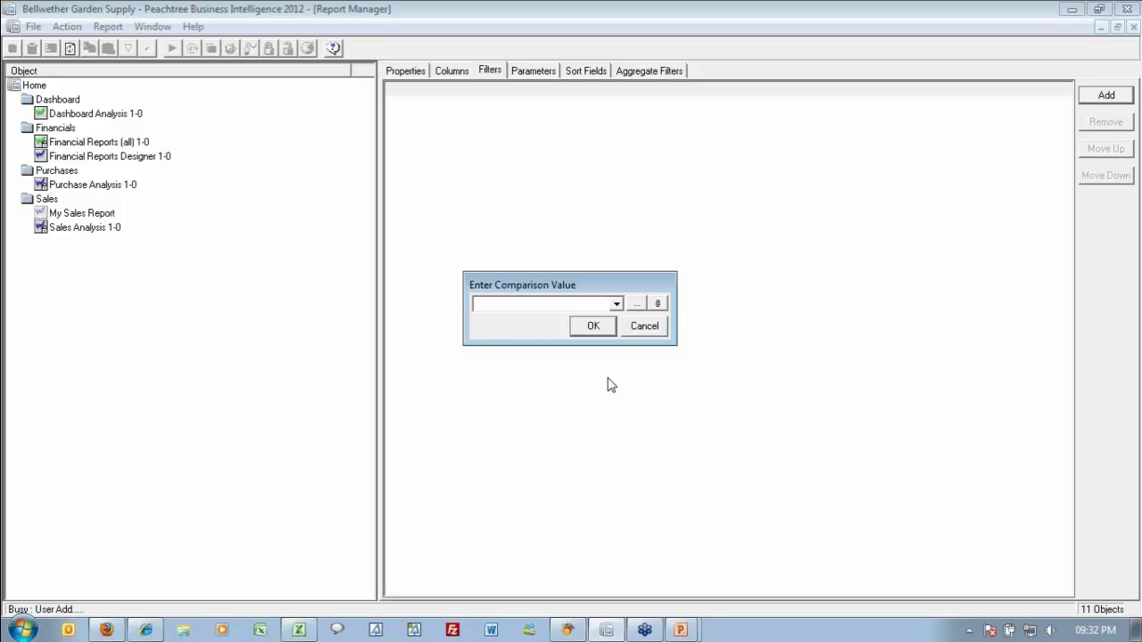
type("0")
left_click(597, 326)
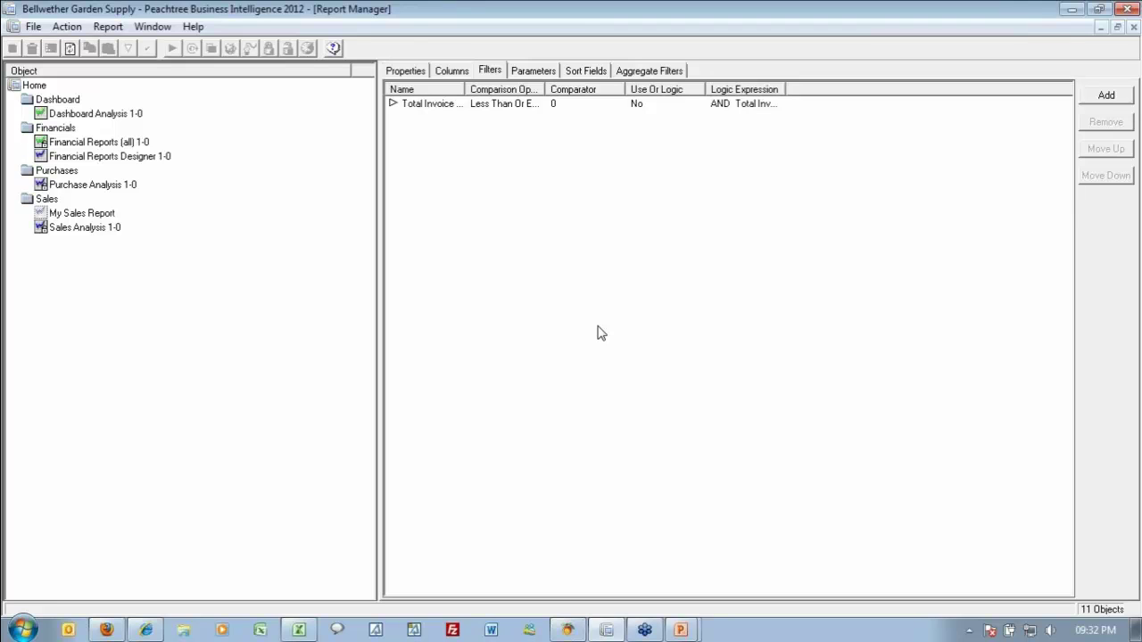
left_click(73, 215)
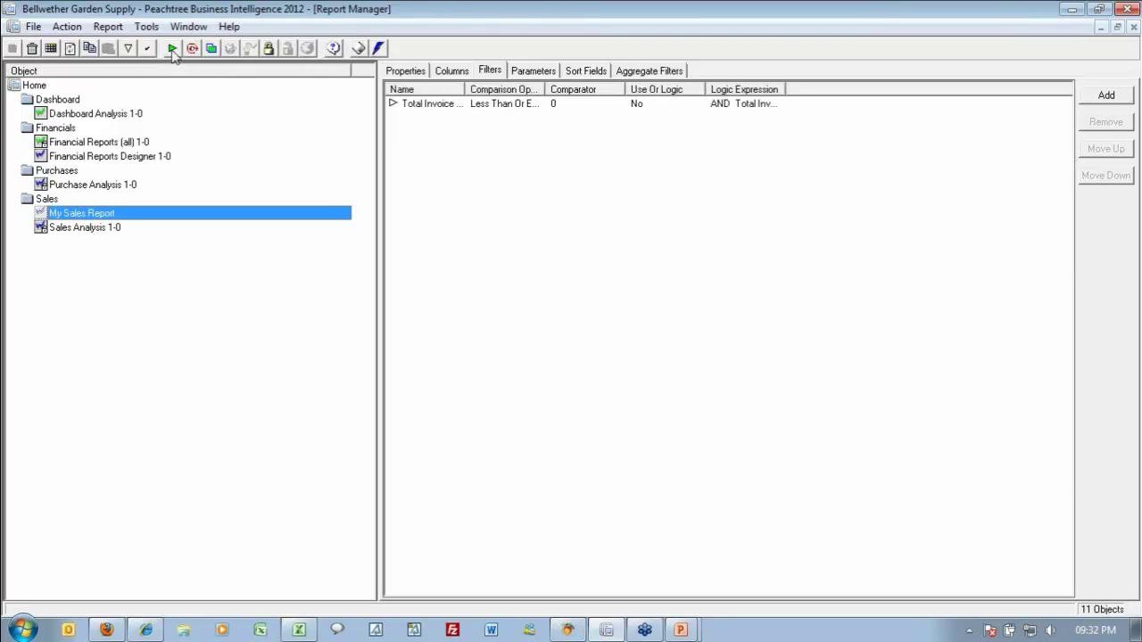
left_click(173, 49)
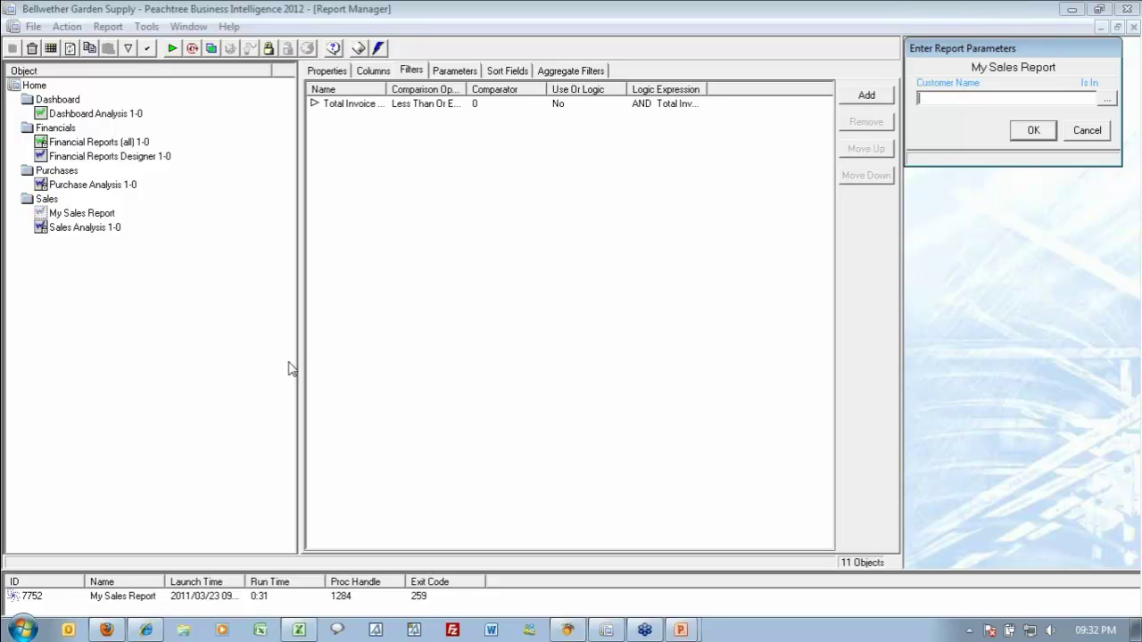
left_click(1106, 99)
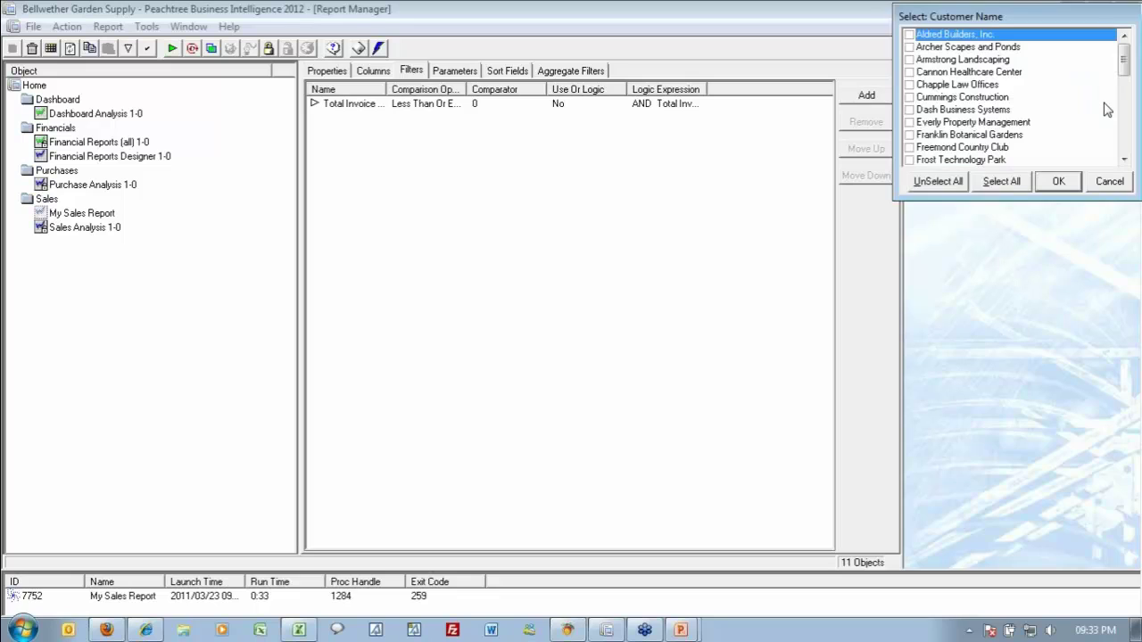
left_click(909, 60)
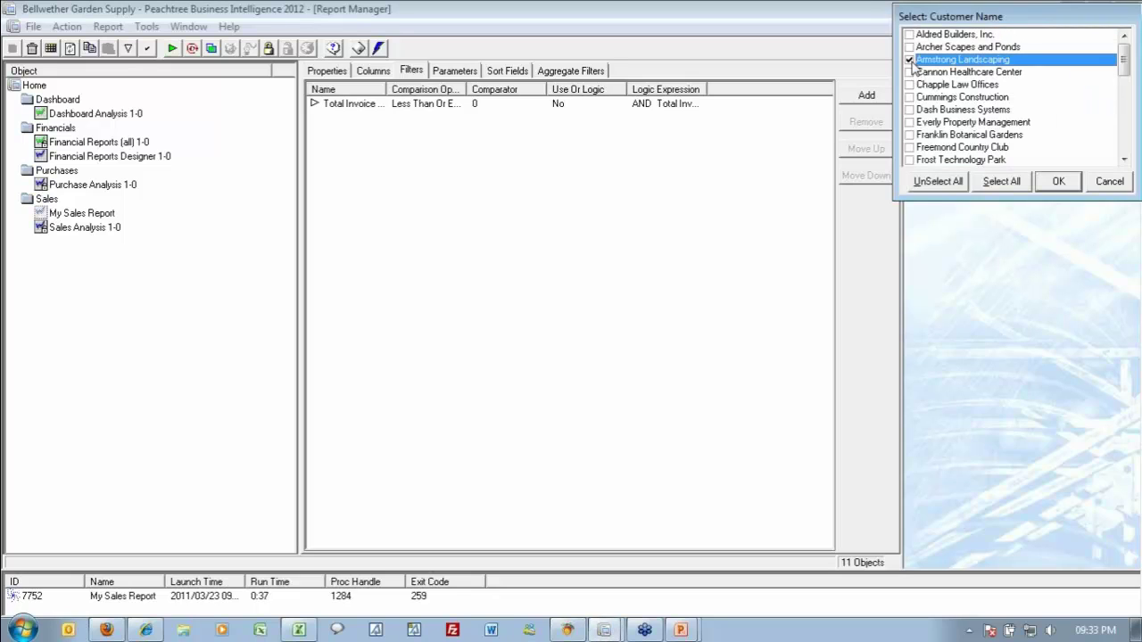
left_click(910, 147)
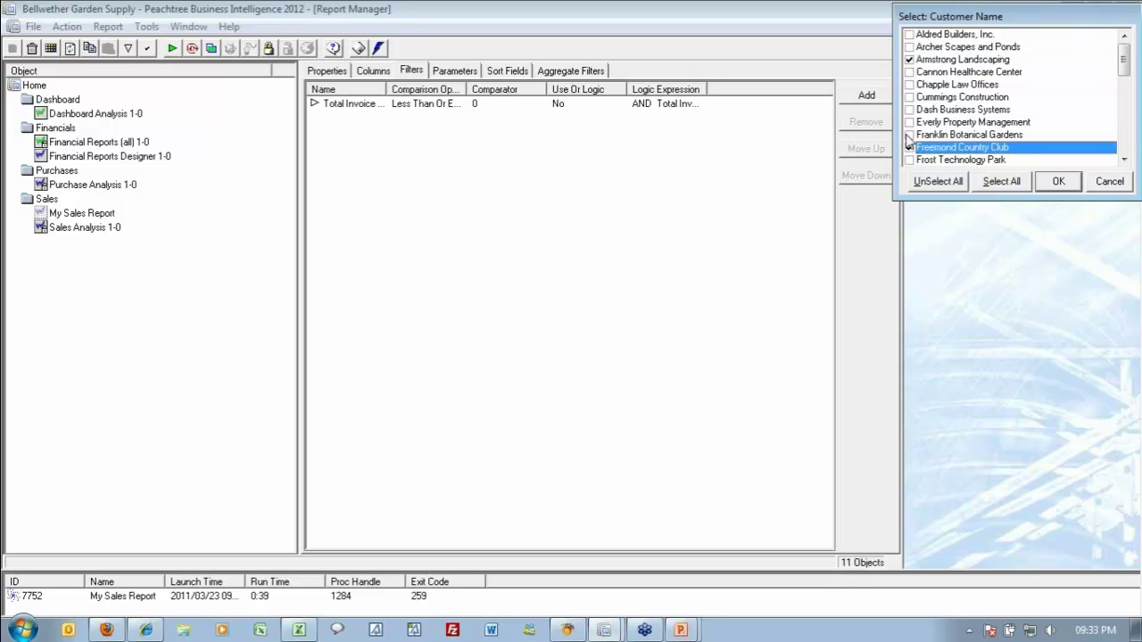
left_click(910, 122)
left_click(910, 110)
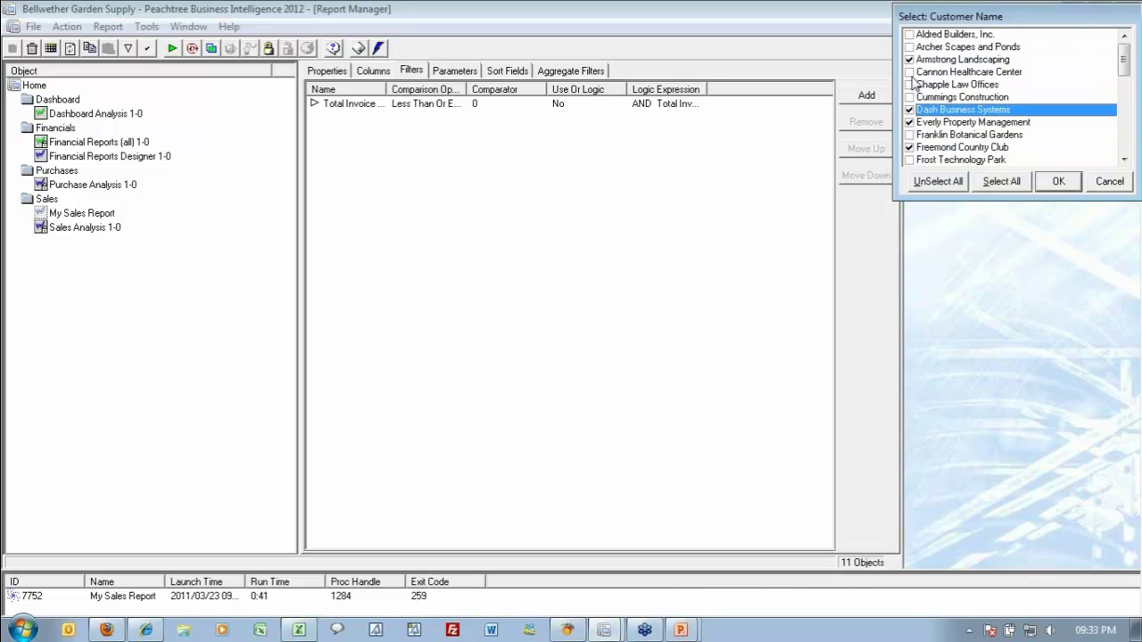
left_click(910, 72)
left_click(910, 73)
left_click(909, 85)
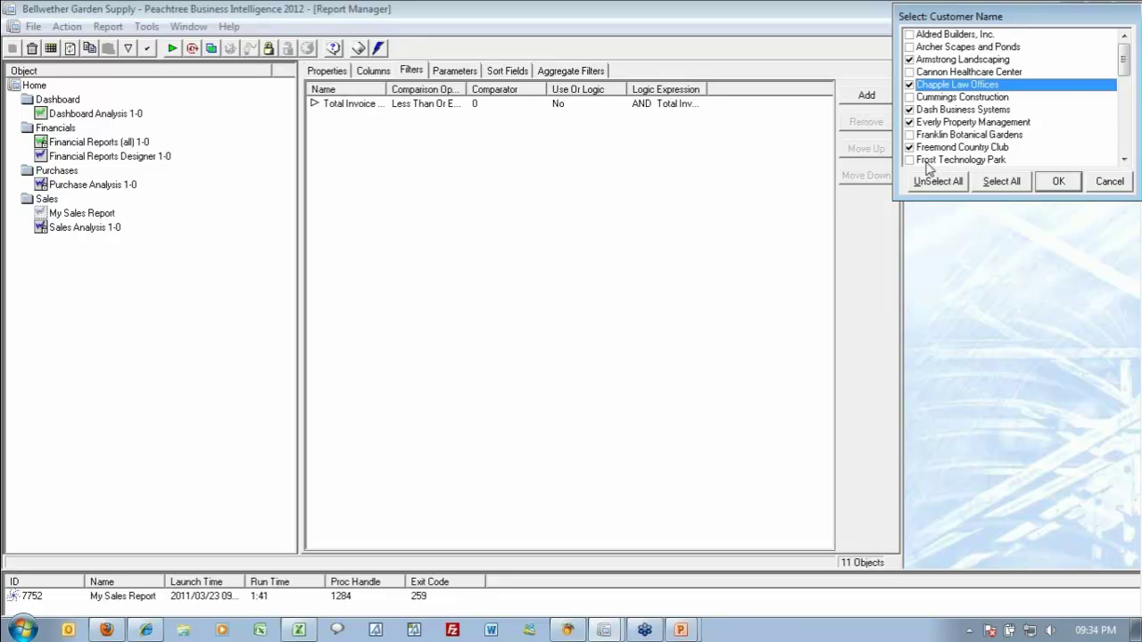
left_click(1095, 184)
left_click(1088, 131)
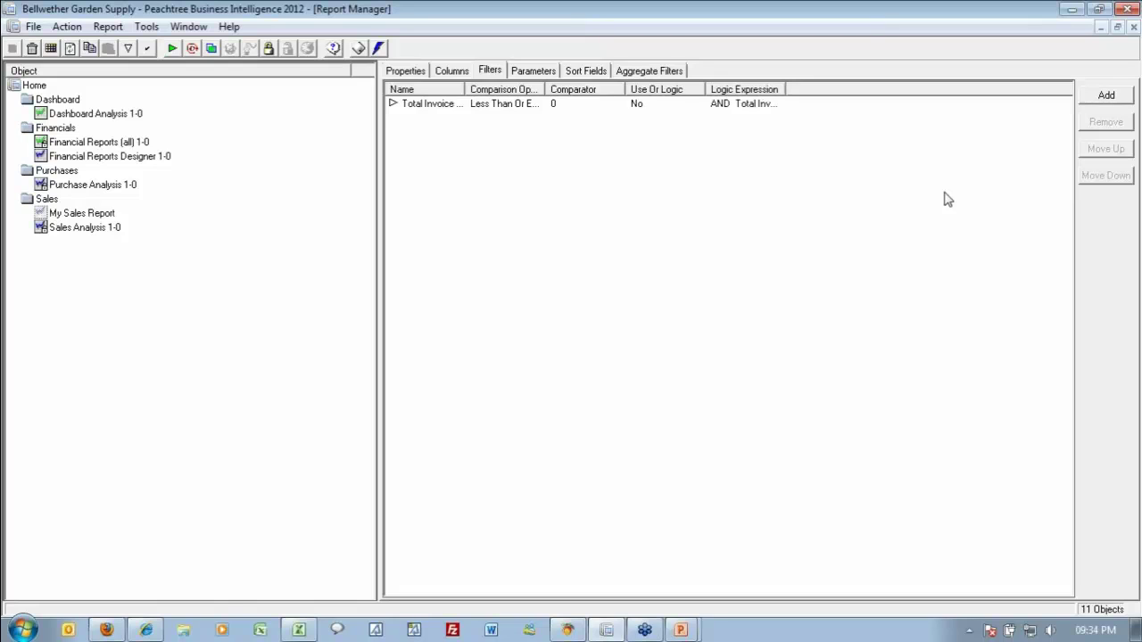
left_click(1109, 97)
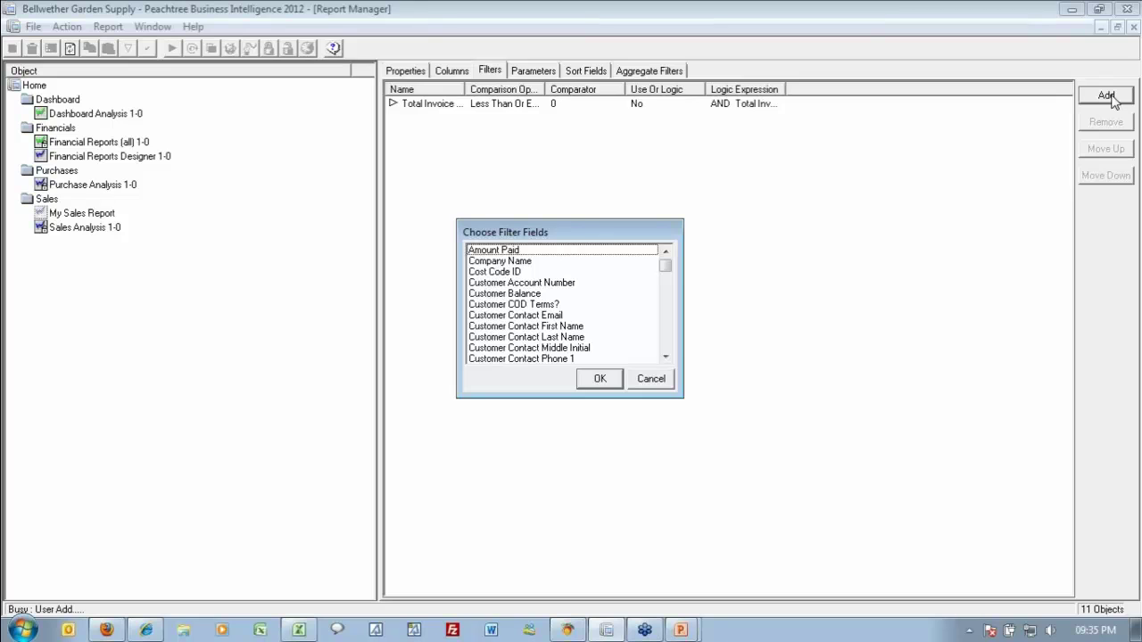
left_click(662, 378)
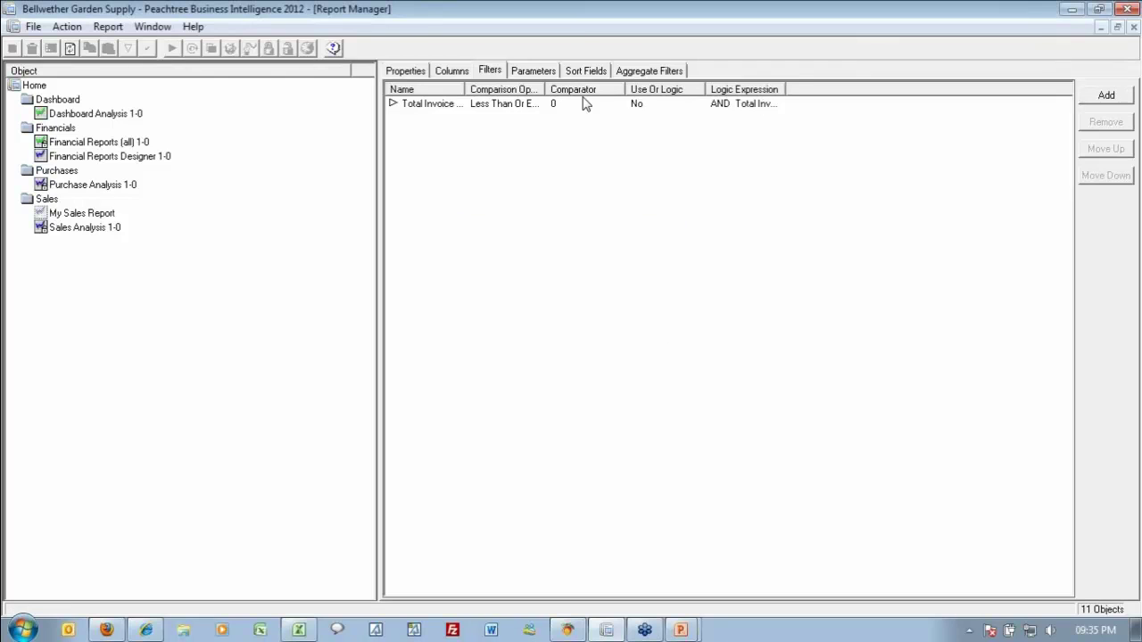
Add a Date parameter to the report with the Greater Than Or Equal To comparison and a default of 31 March 2011.
left_click(533, 71)
left_click(1111, 98)
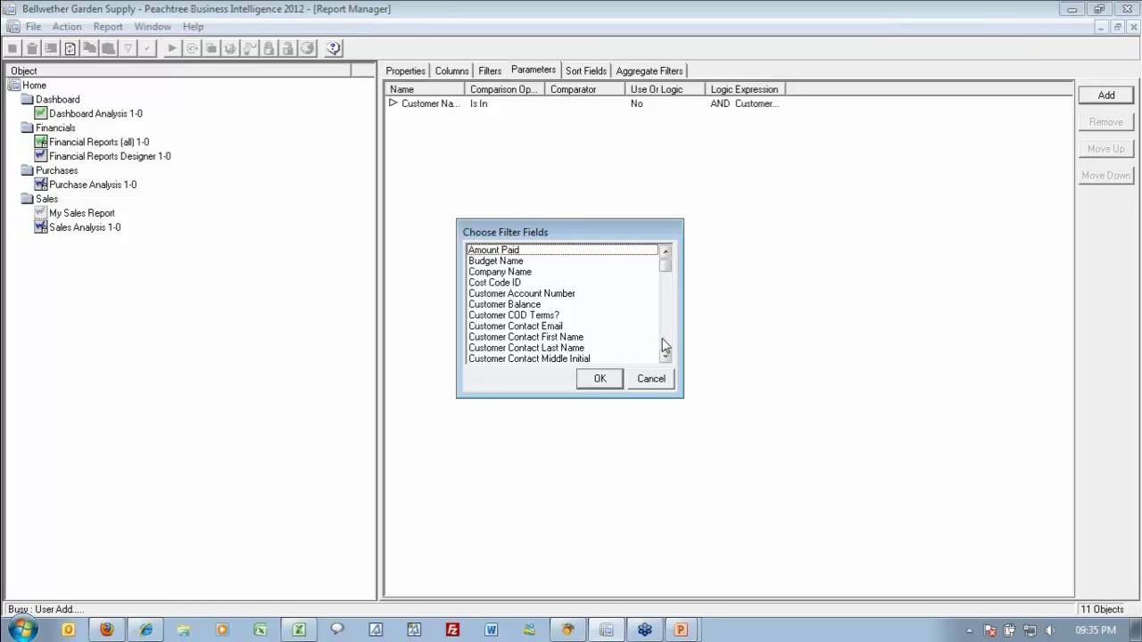
scroll(665, 348, "down", 7)
scroll(663, 345, "down", 5)
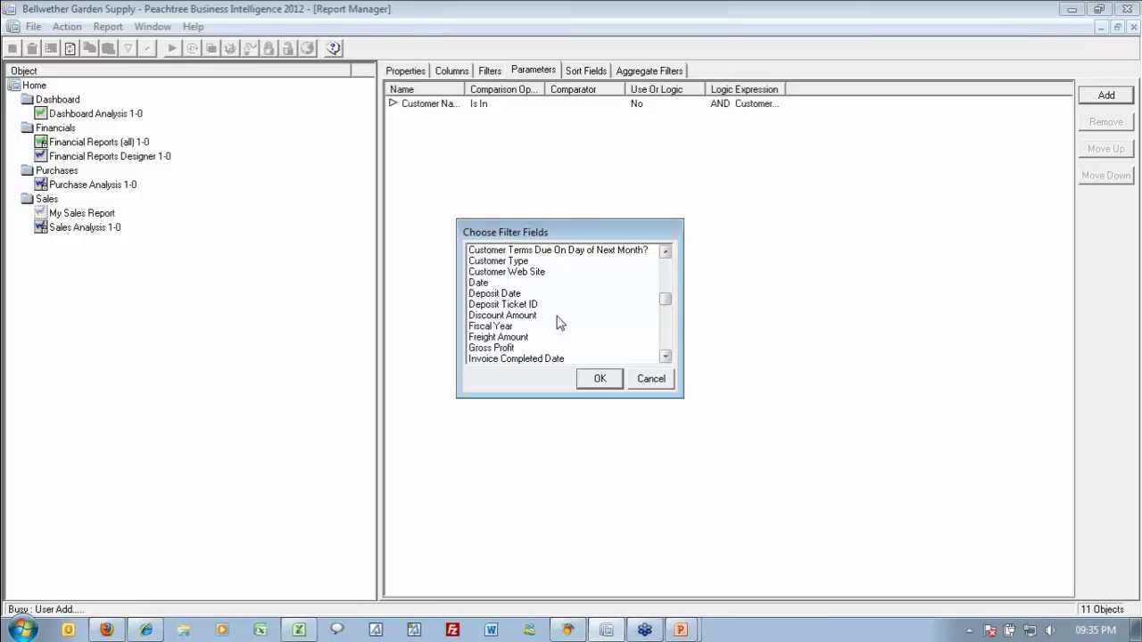
left_click(492, 284)
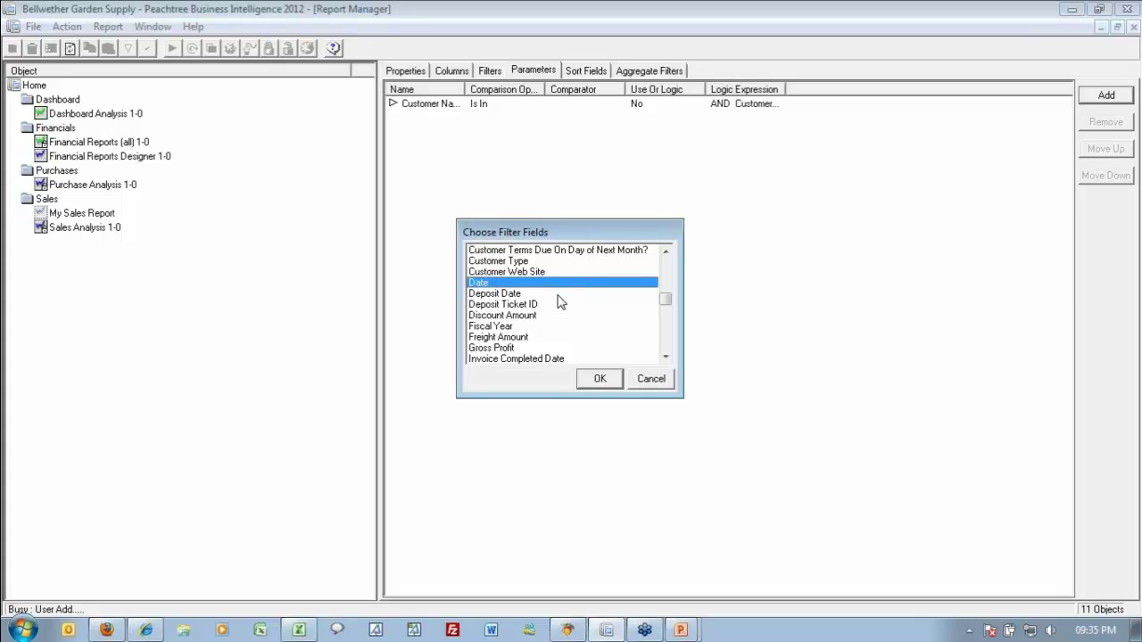
left_click(604, 379)
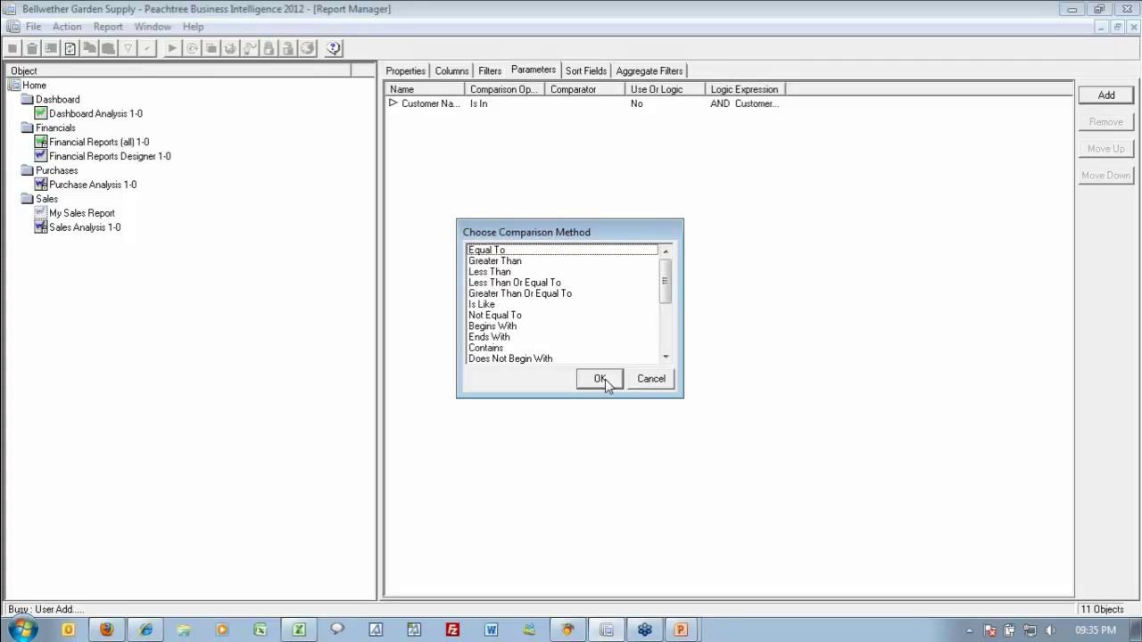
left_click(527, 296)
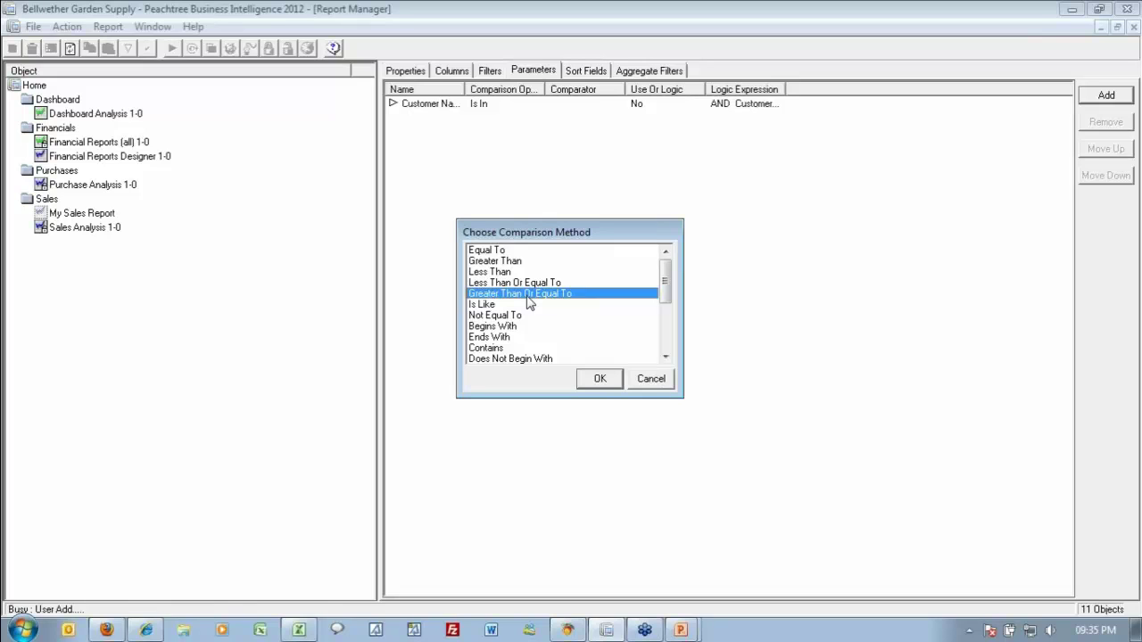
left_click(604, 380)
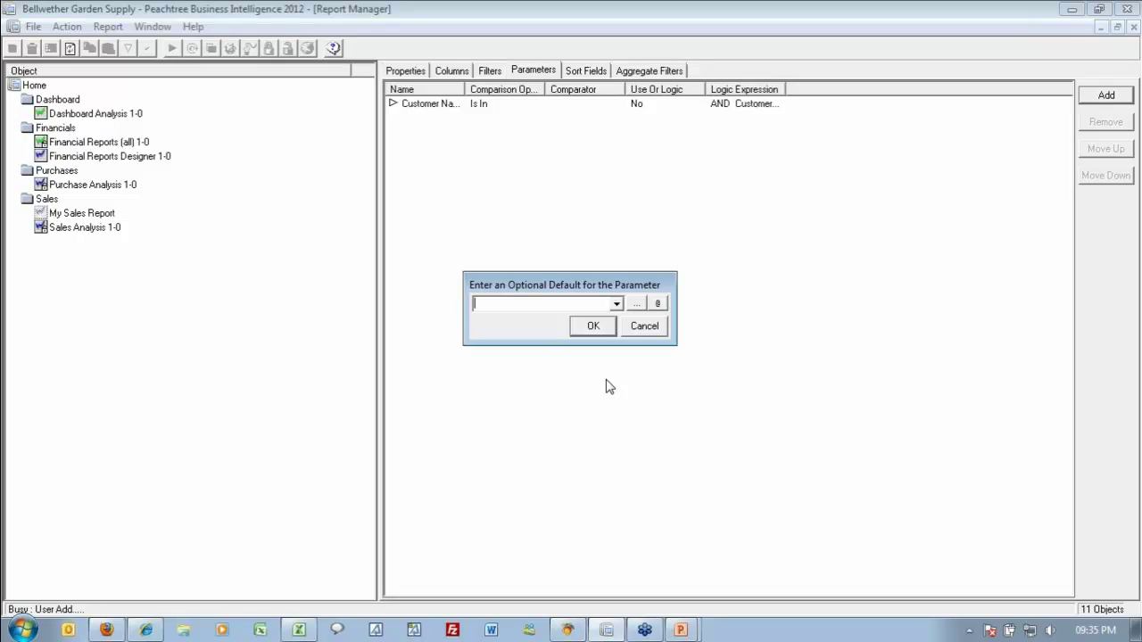
left_click(636, 305)
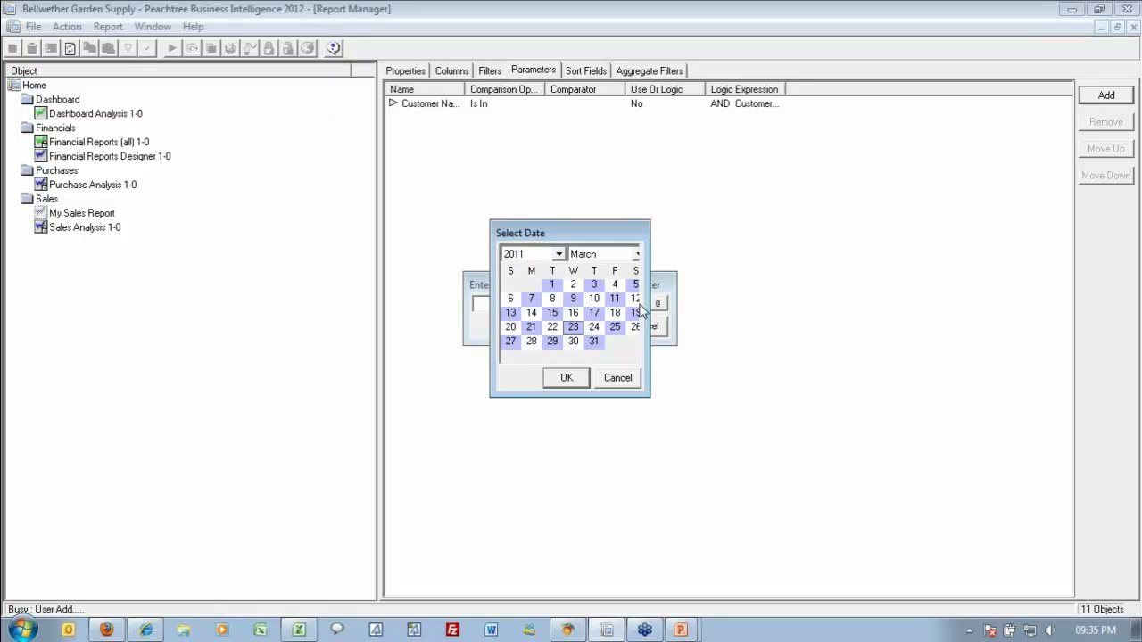
left_click(593, 340)
left_click(567, 378)
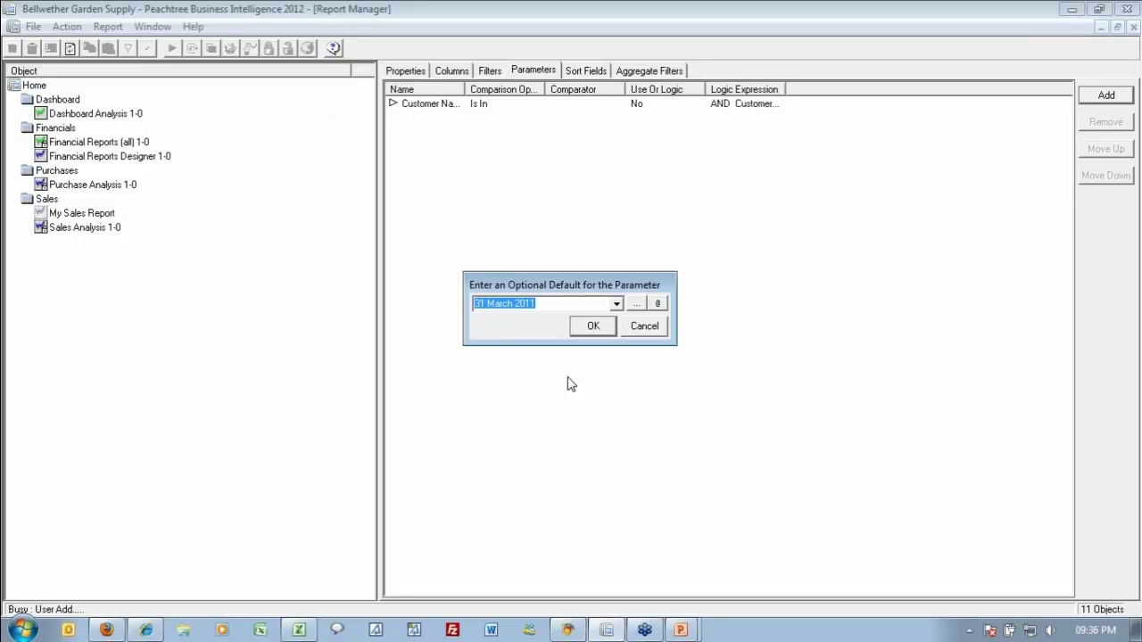
left_click(592, 327)
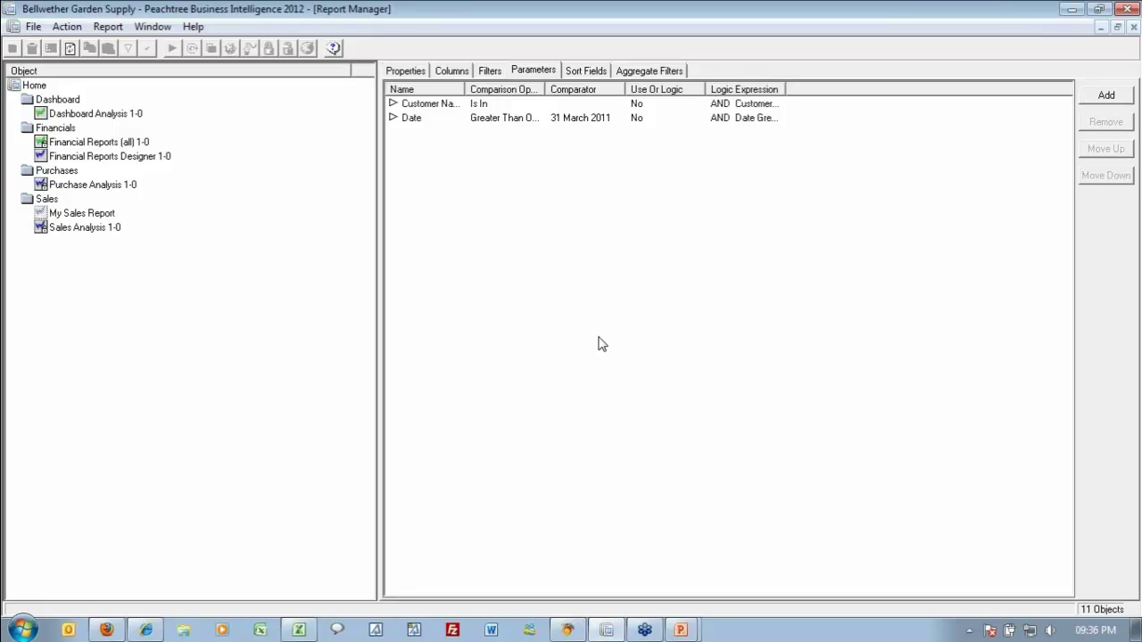
Run My Sales Report for all customers with the Date parameter set to 03/31/11.
left_click(103, 216)
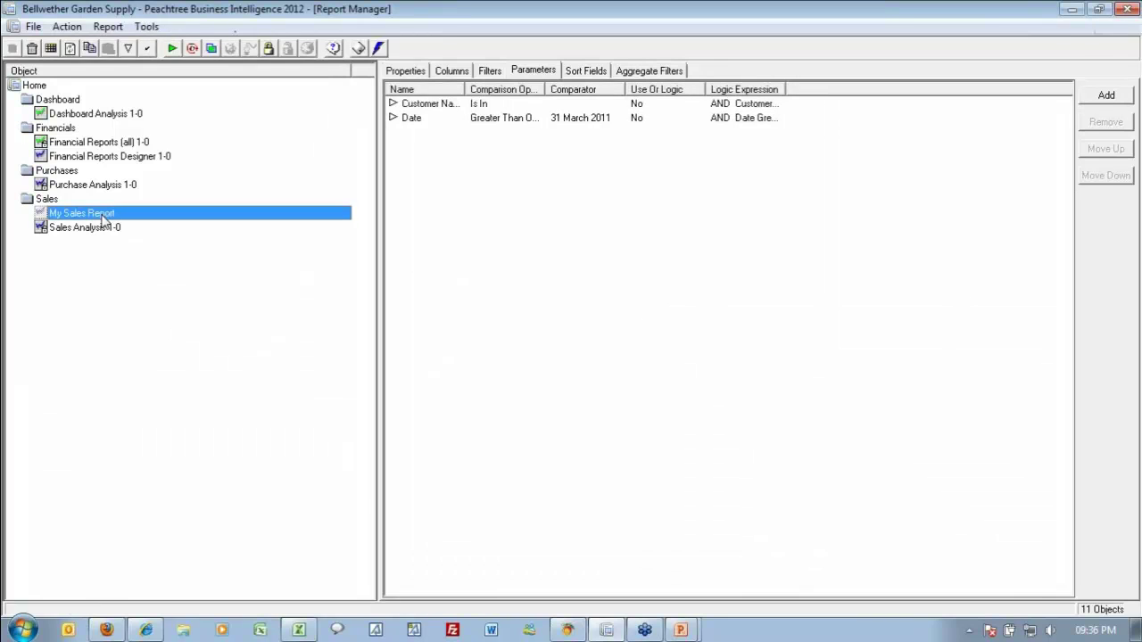
left_click(171, 49)
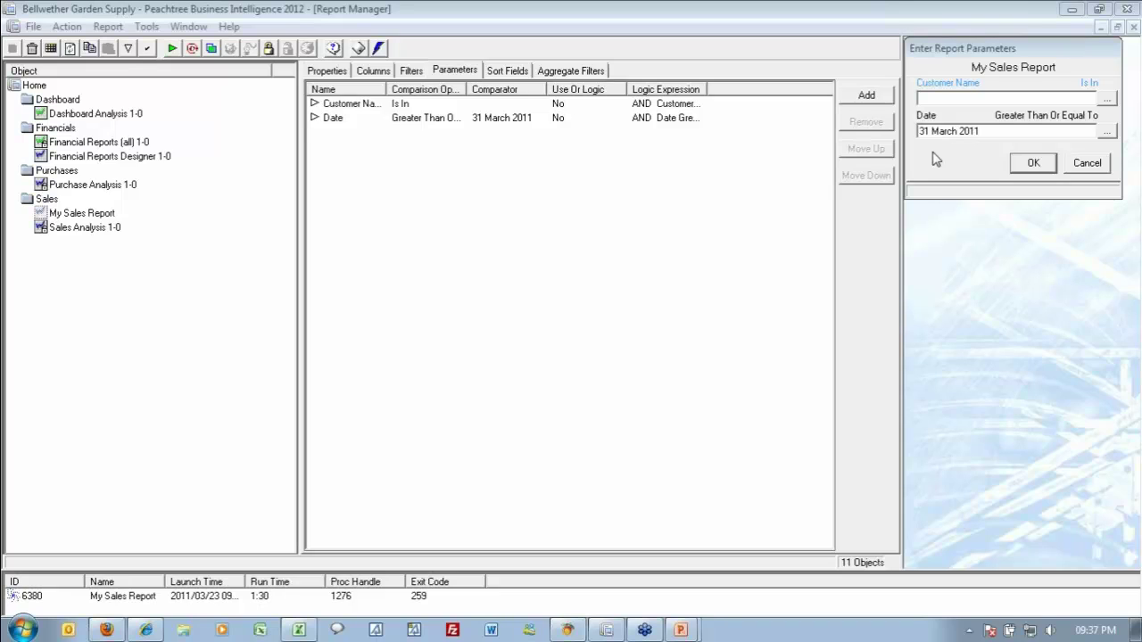
left_click(1004, 132)
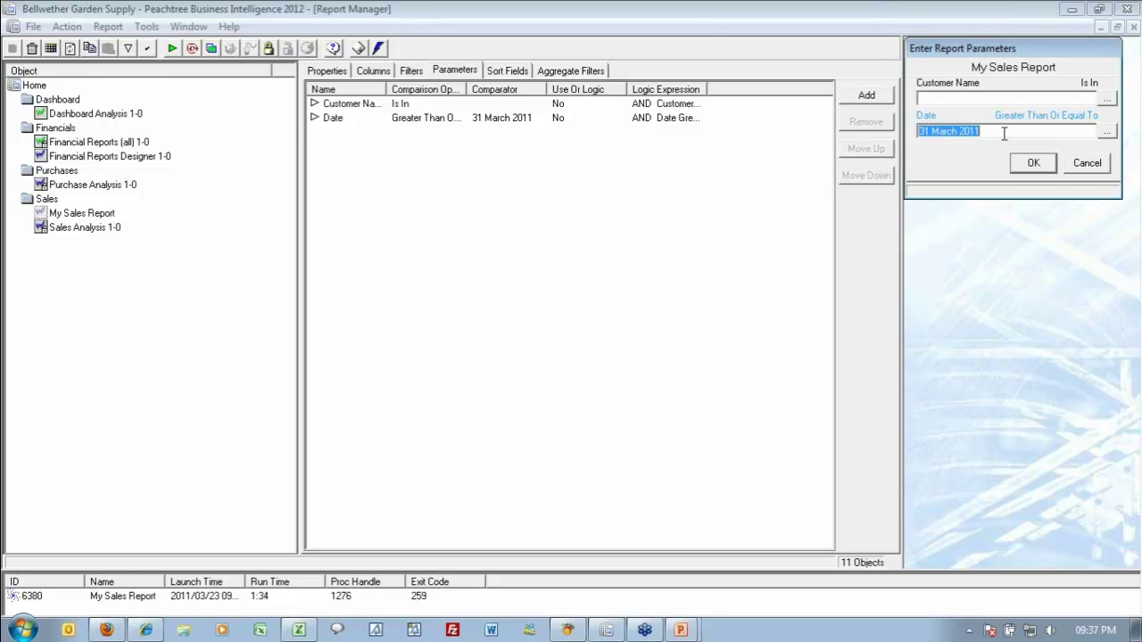
type("03/")
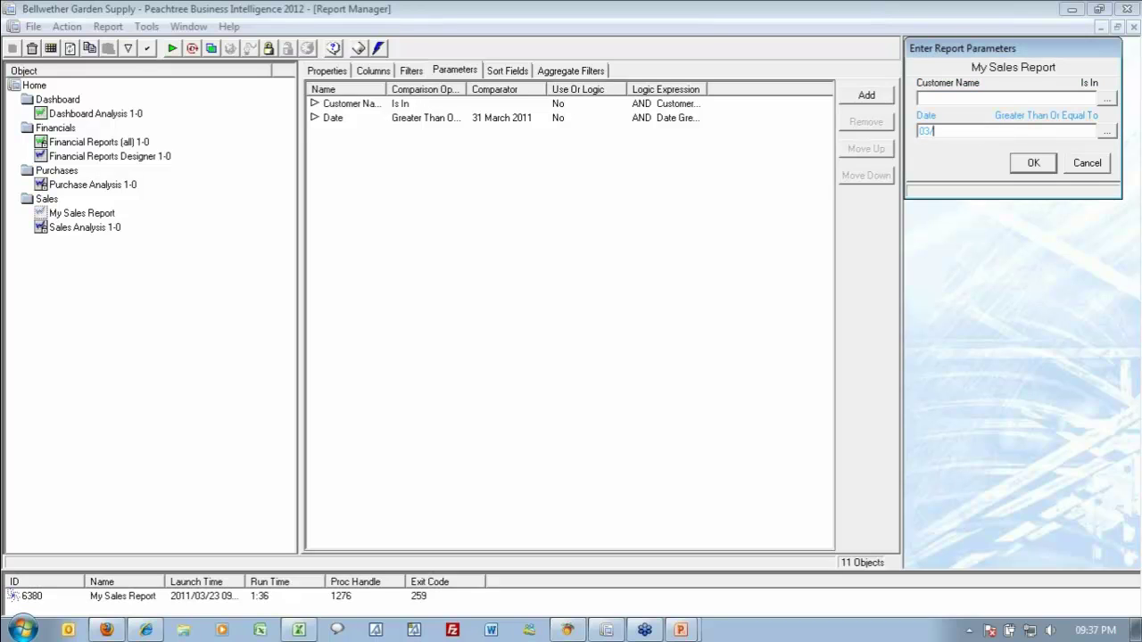
type("31/11")
left_click(1106, 99)
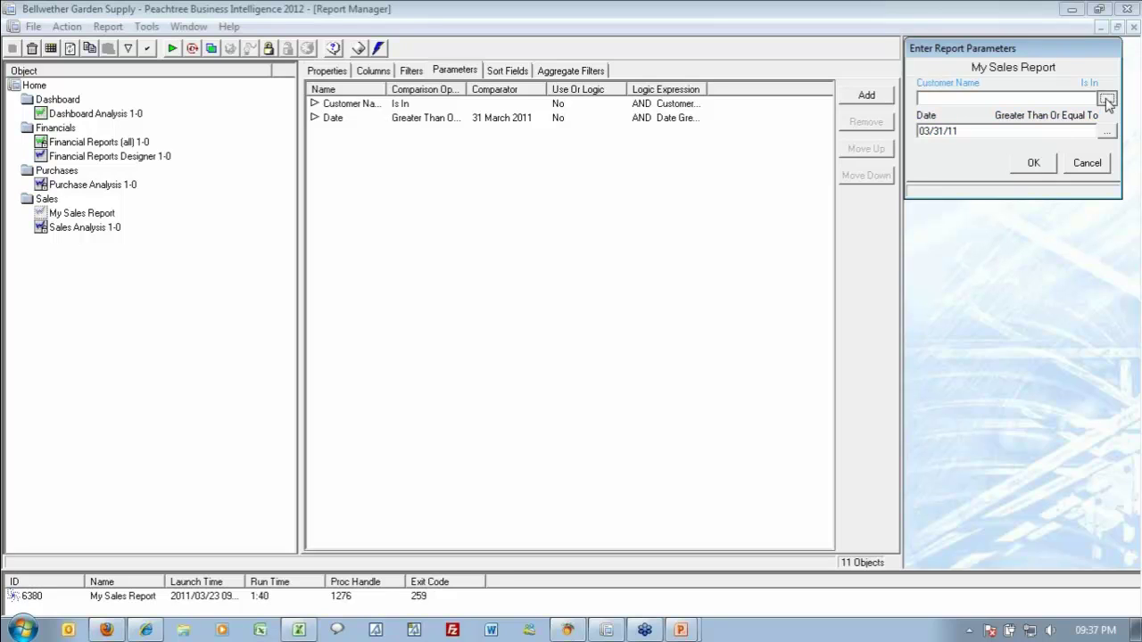
left_click(988, 200)
left_click(1060, 199)
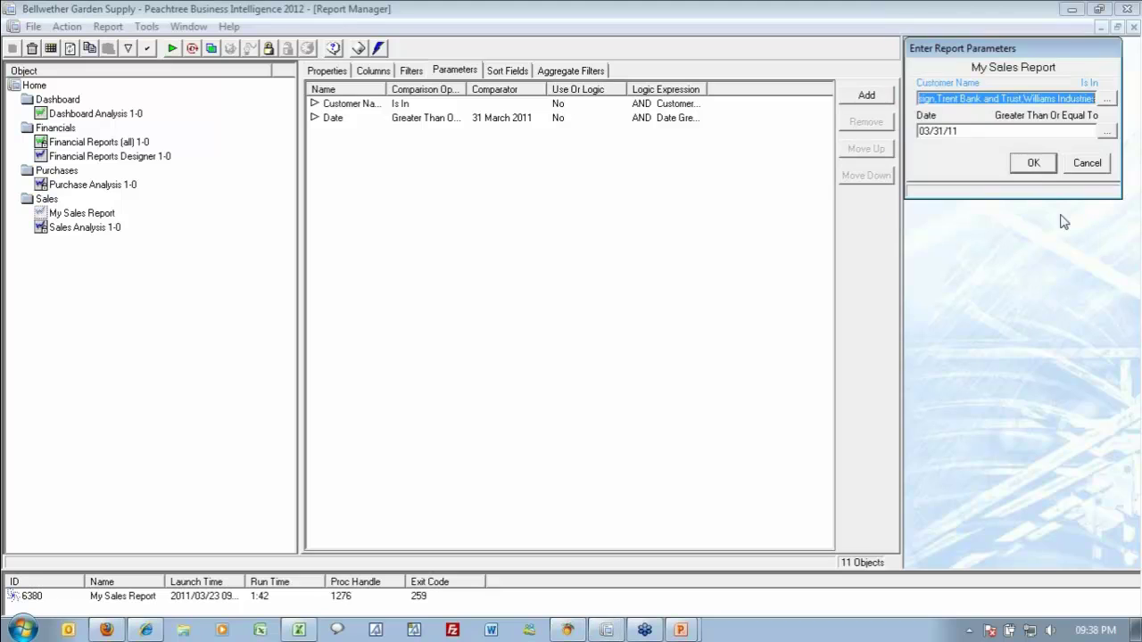
left_click(1034, 164)
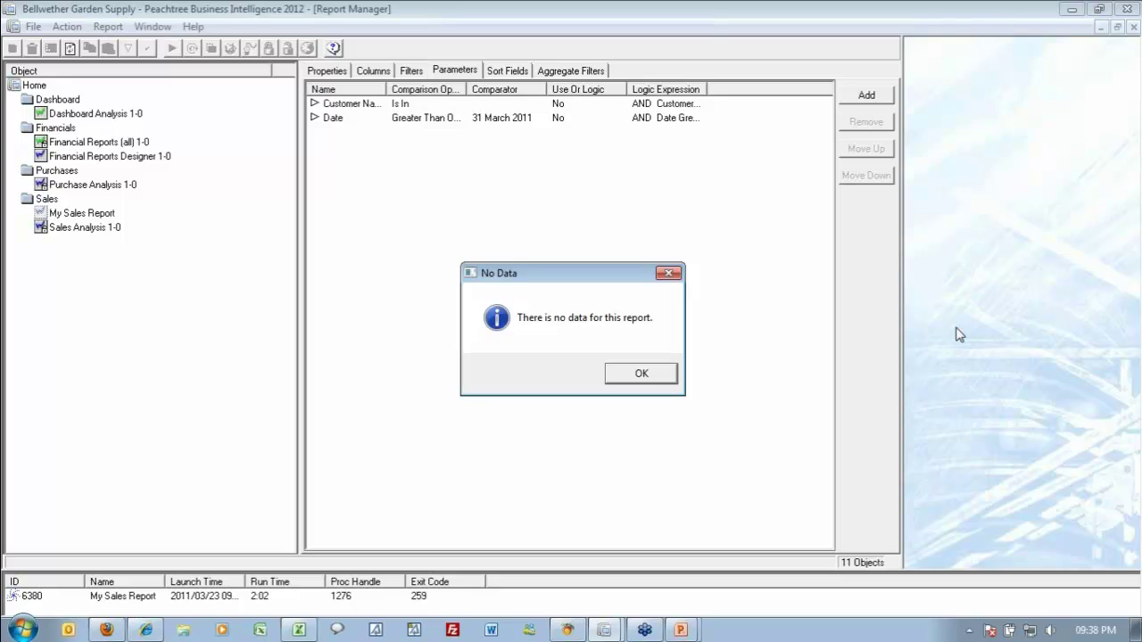
left_click(639, 373)
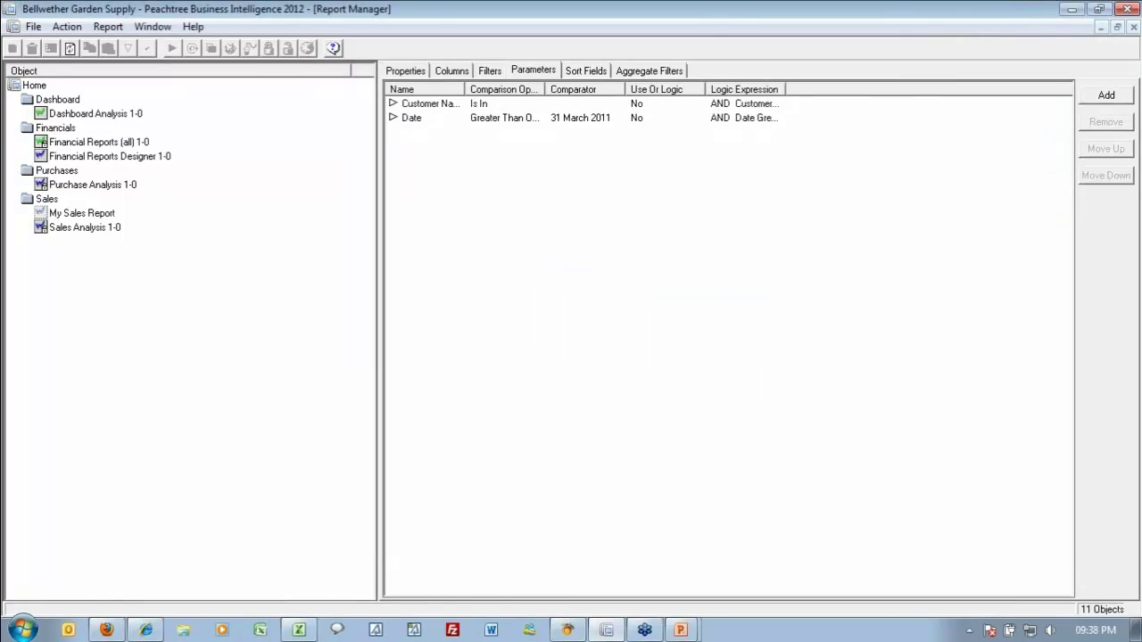
Add the Date field as a sort field for My Sales Report.
left_click(591, 77)
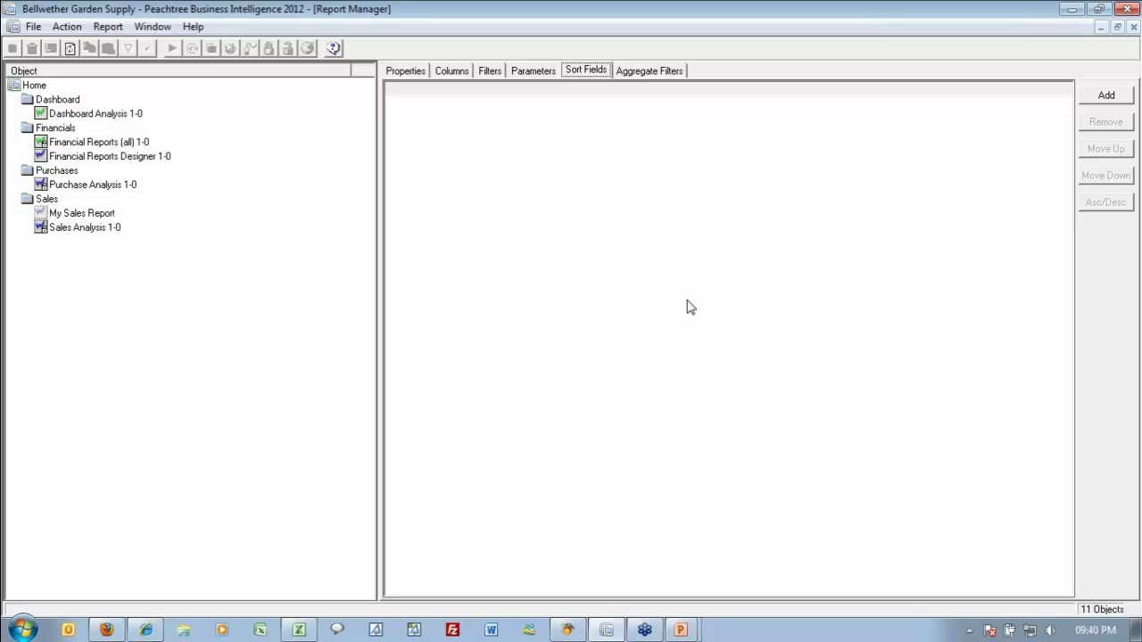
left_click(1107, 95)
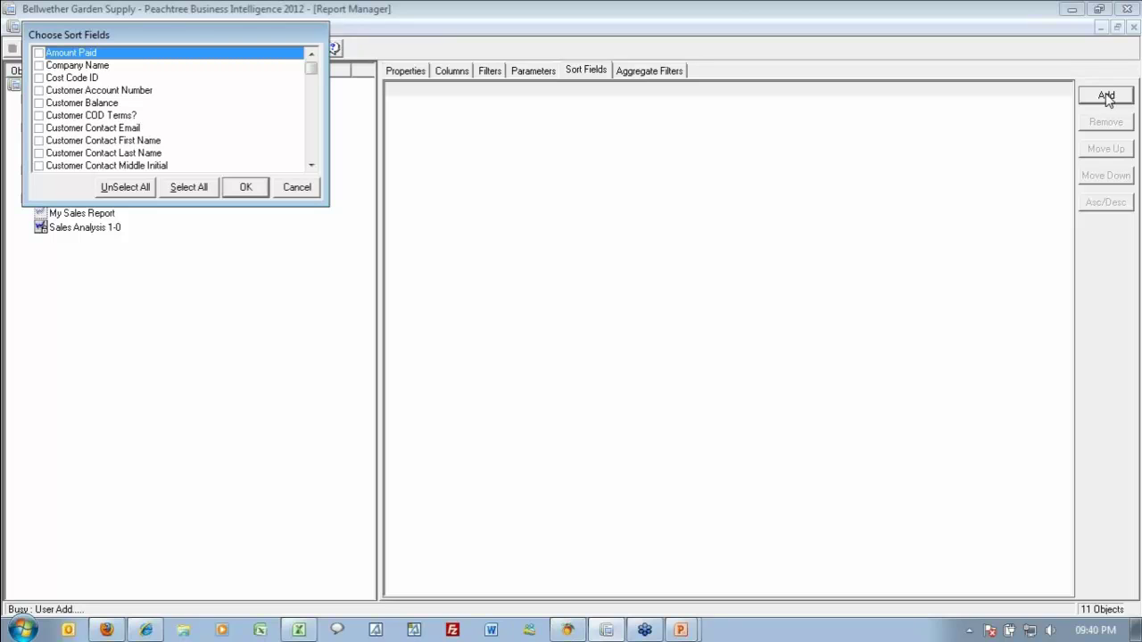
scroll(306, 156, "down", 1)
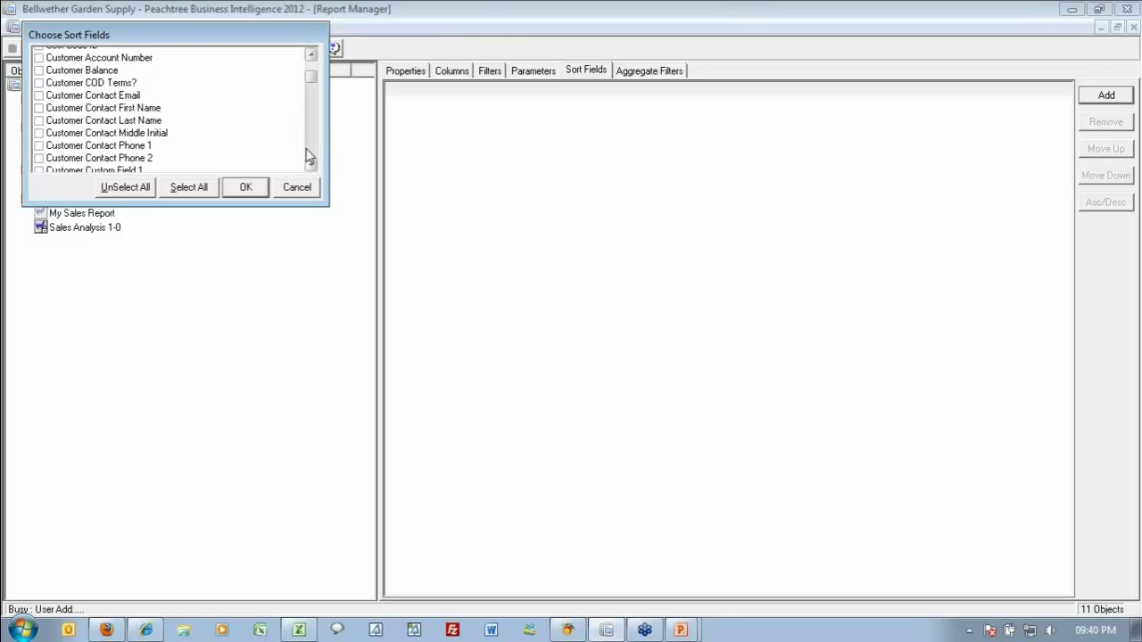
scroll(306, 156, "down", 5)
scroll(259, 155, "down", 3)
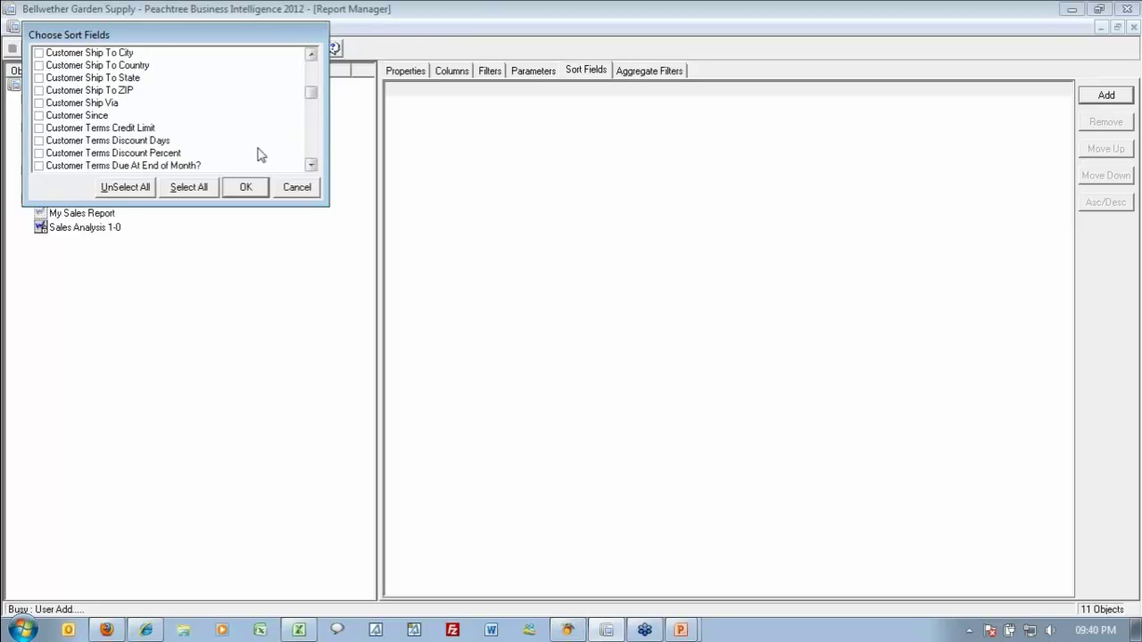
scroll(312, 155, "down", 3)
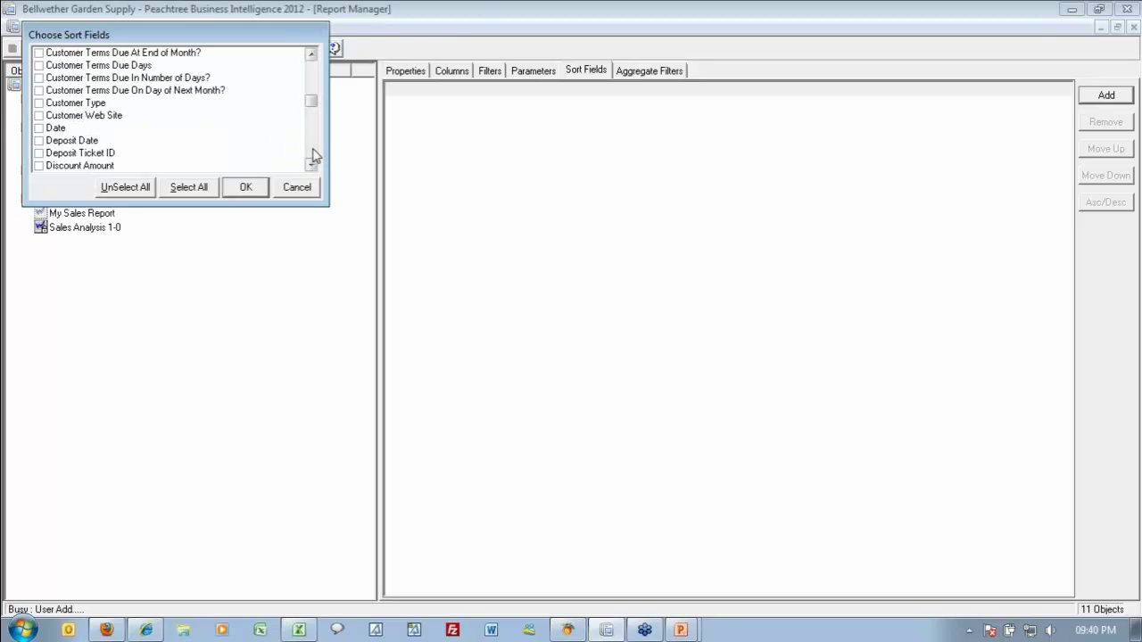
left_click(54, 130)
left_click(39, 129)
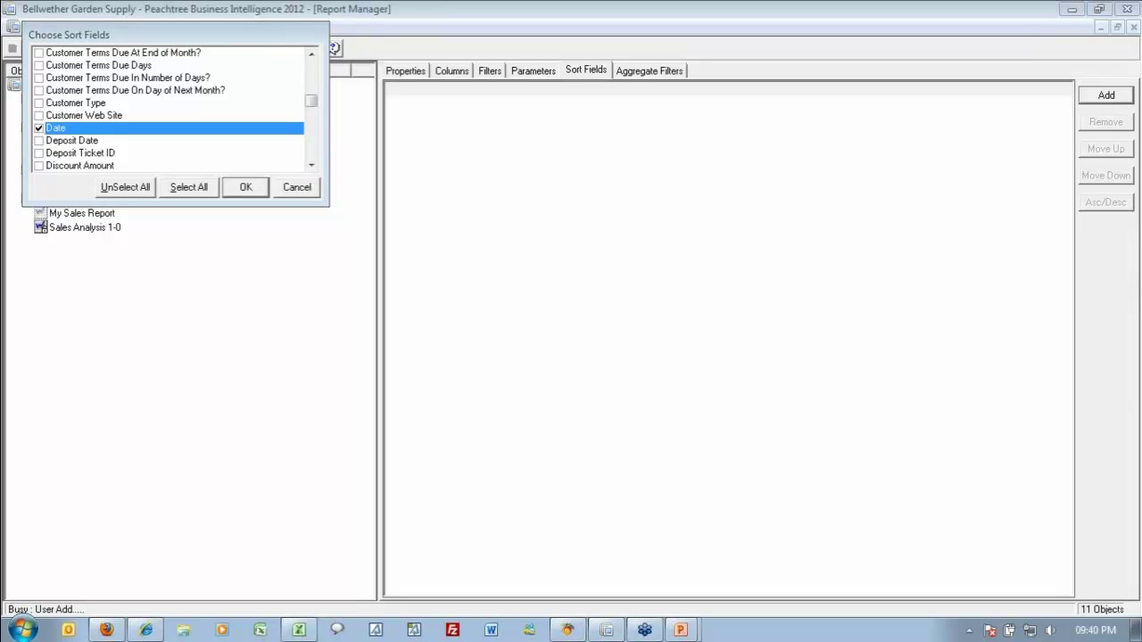
left_click(256, 187)
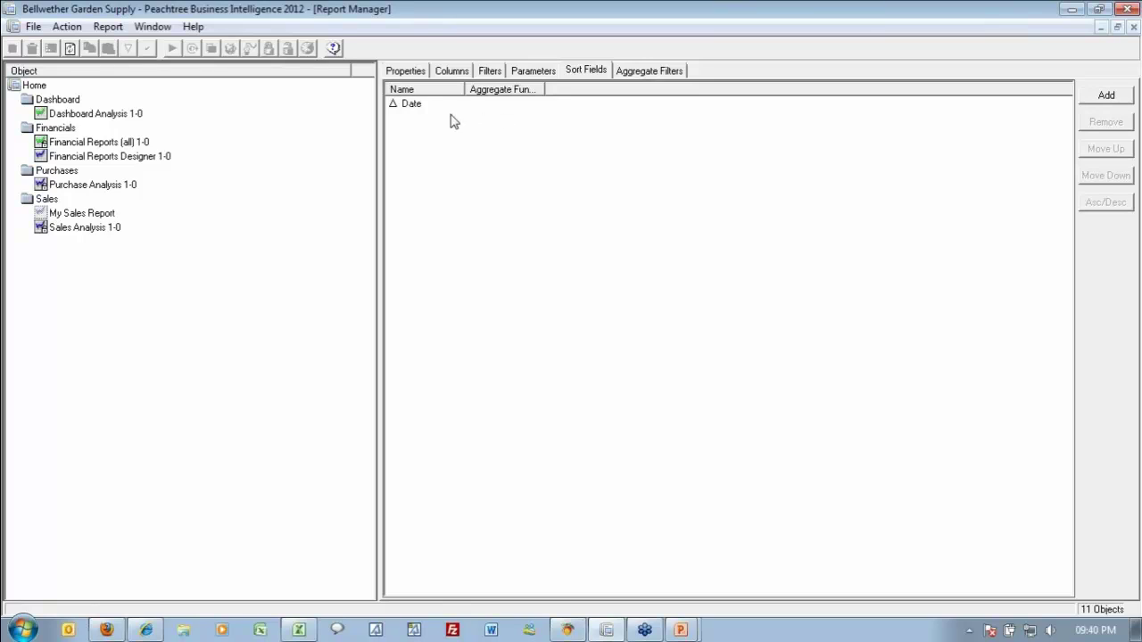
left_click(403, 107)
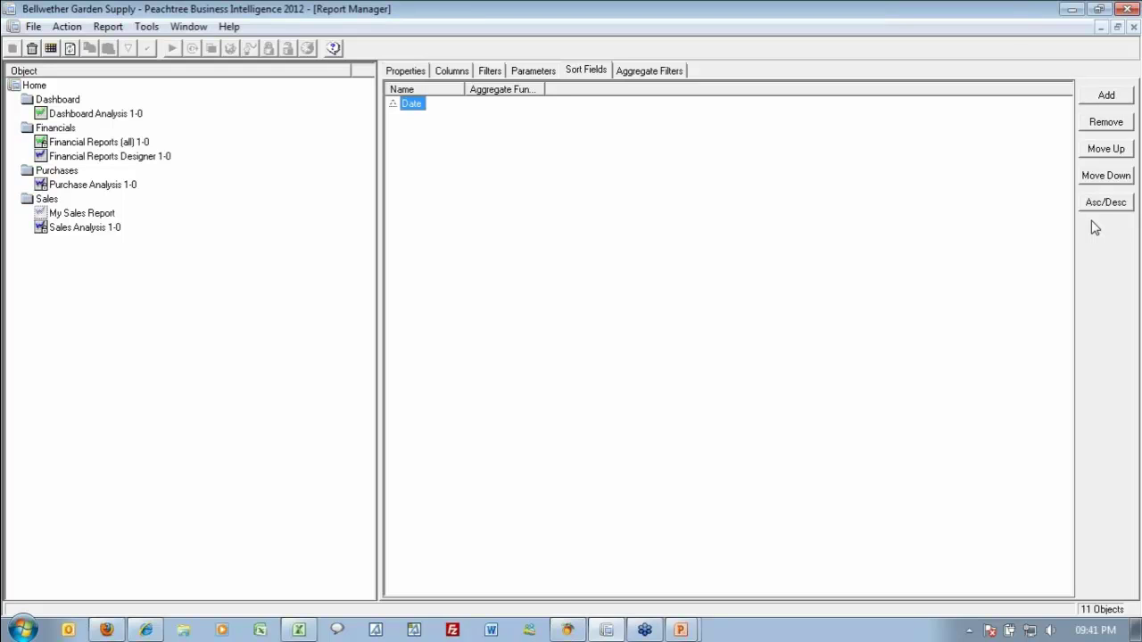
Remove the Date parameter from My Sales Report and confirm the deletion.
left_click(533, 71)
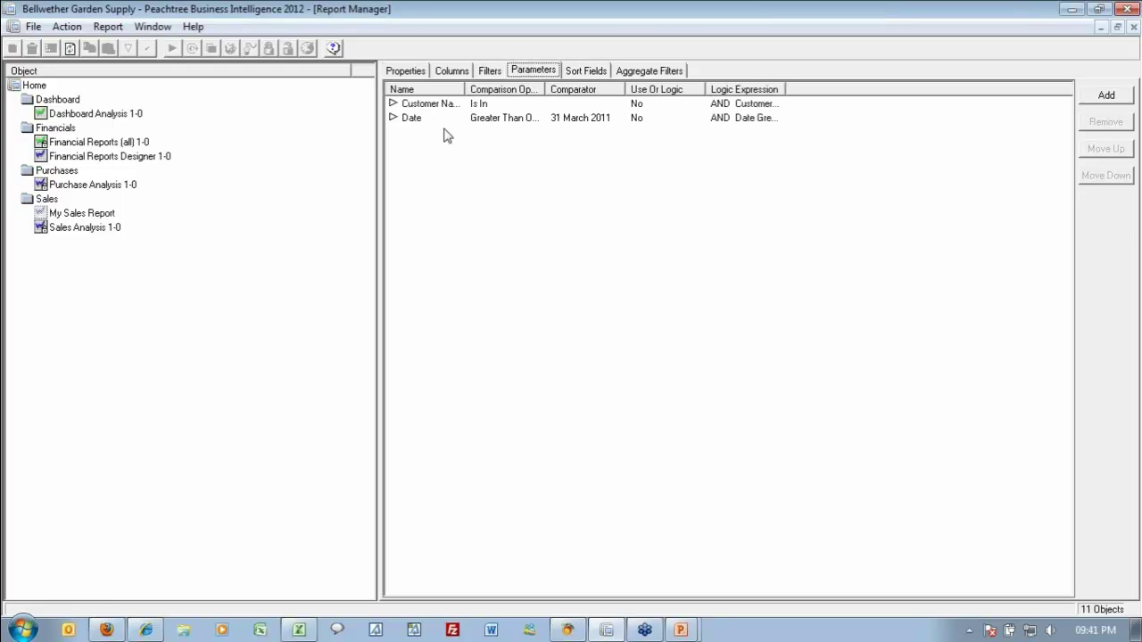
left_click(410, 118)
left_click(1104, 123)
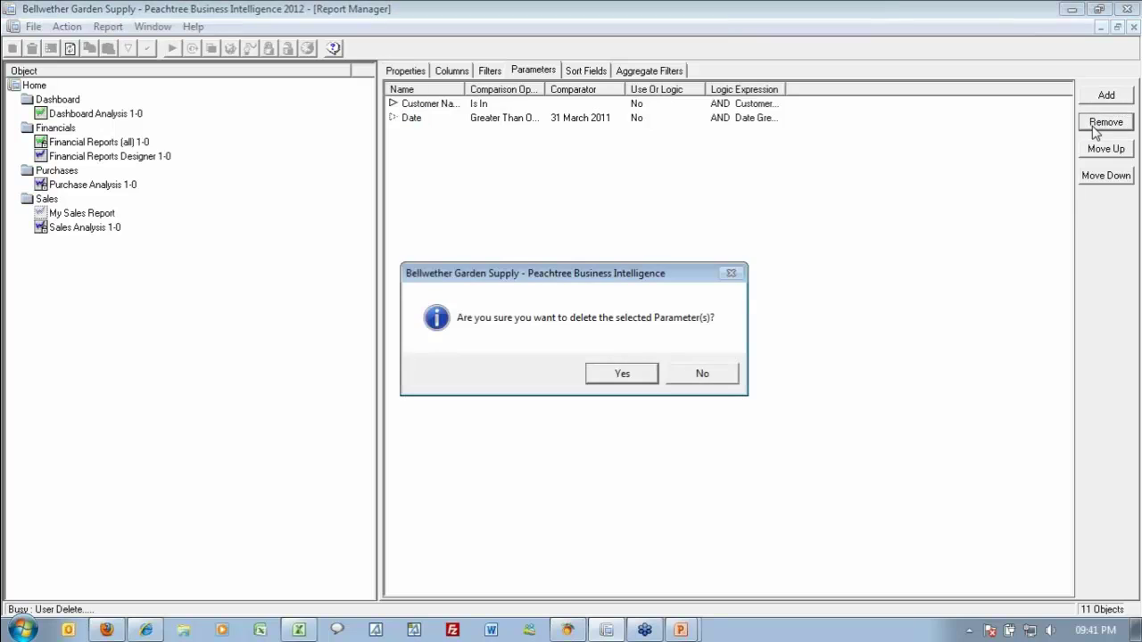
left_click(614, 377)
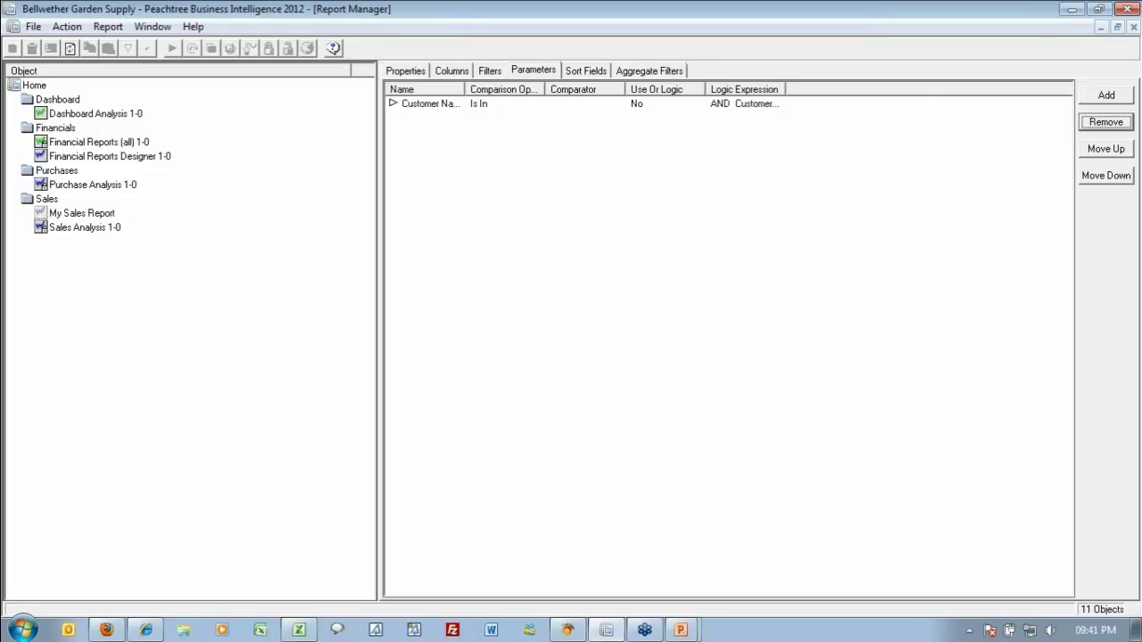
left_click(488, 74)
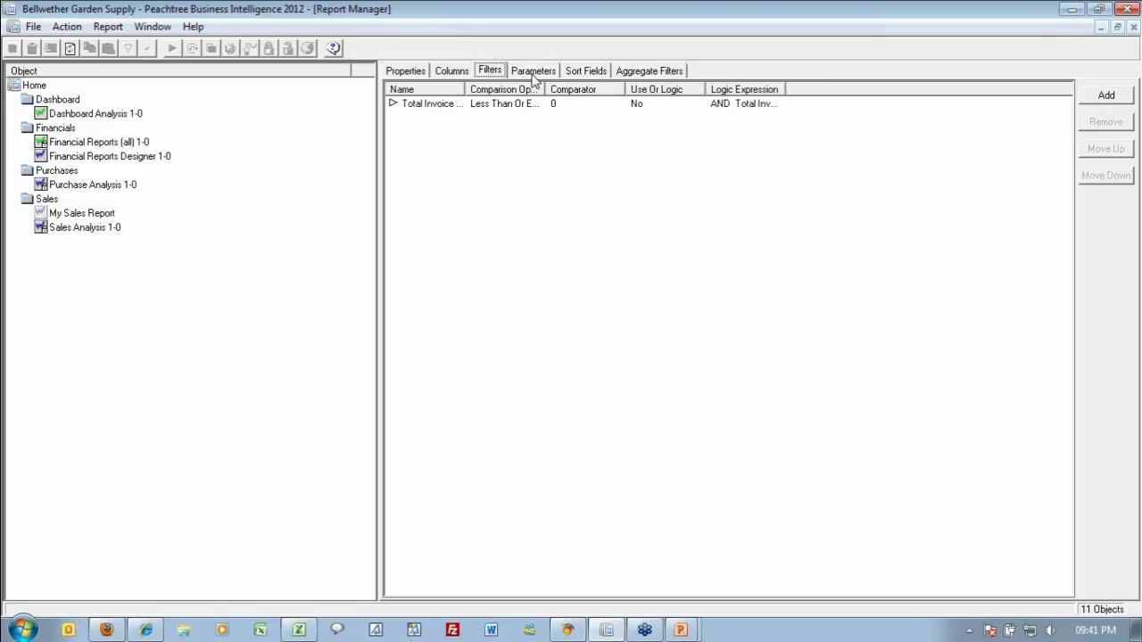
left_click(532, 75)
left_click(500, 75)
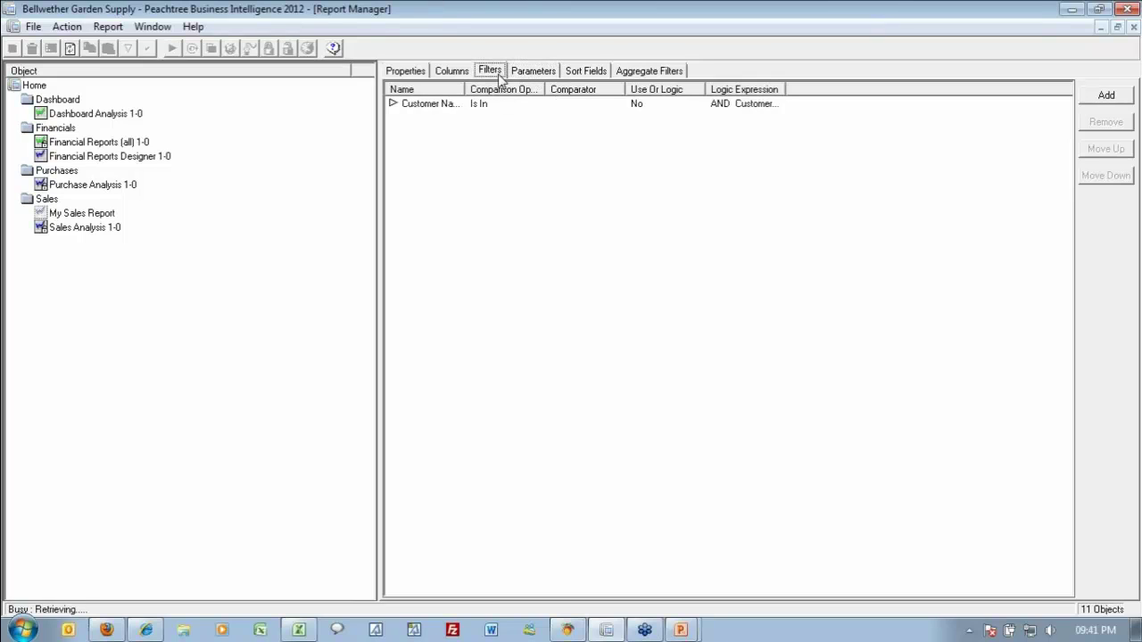
left_click(540, 80)
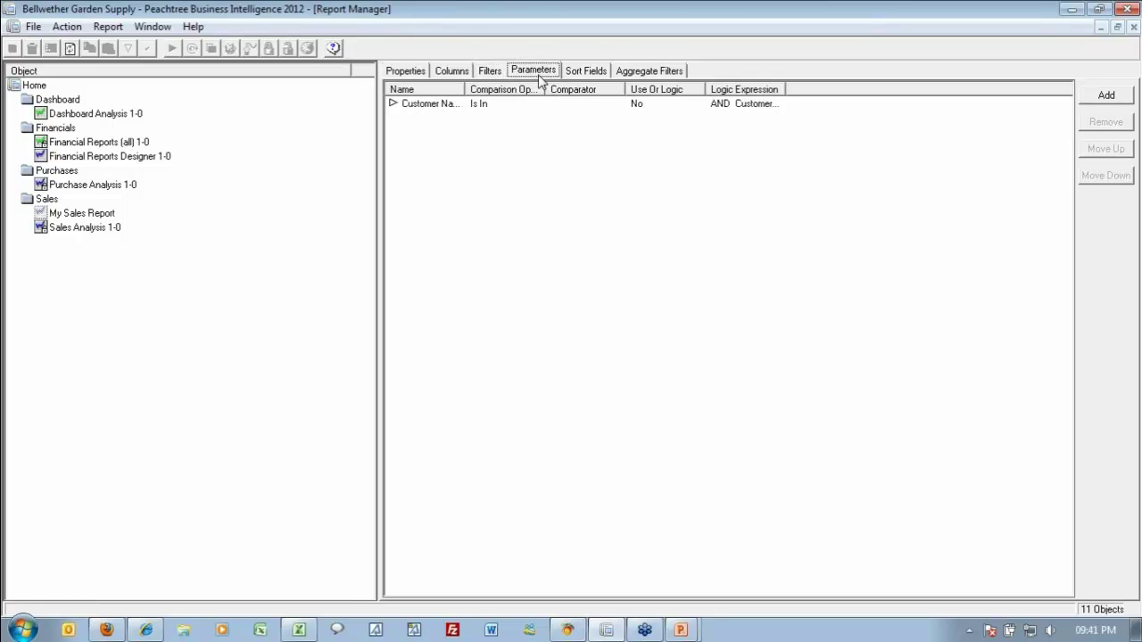
left_click(1094, 96)
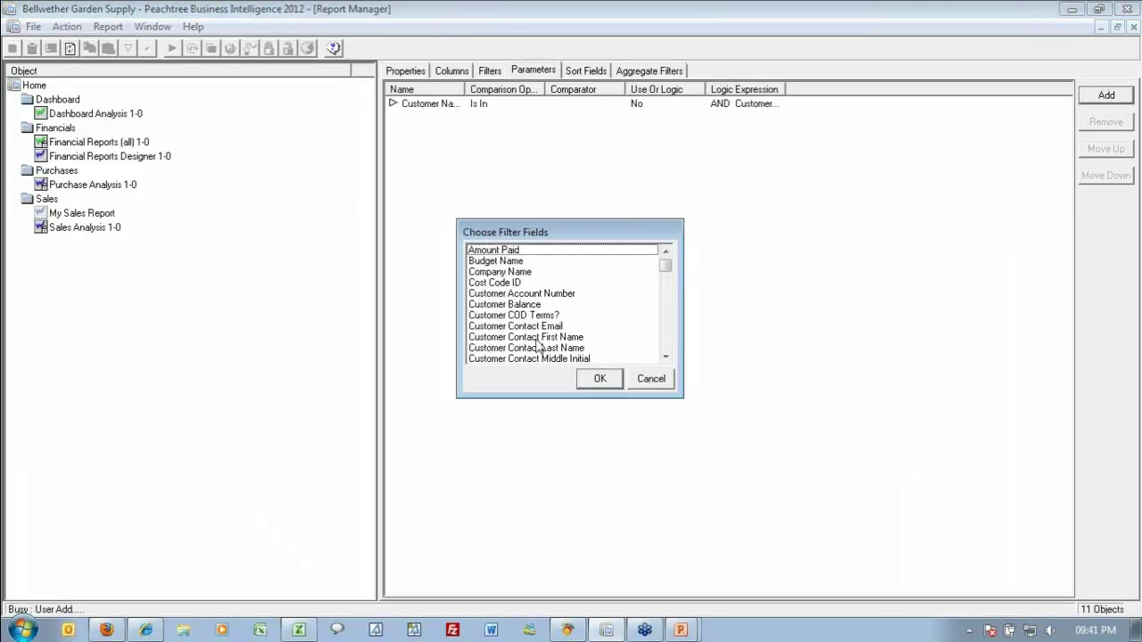
left_click(665, 386)
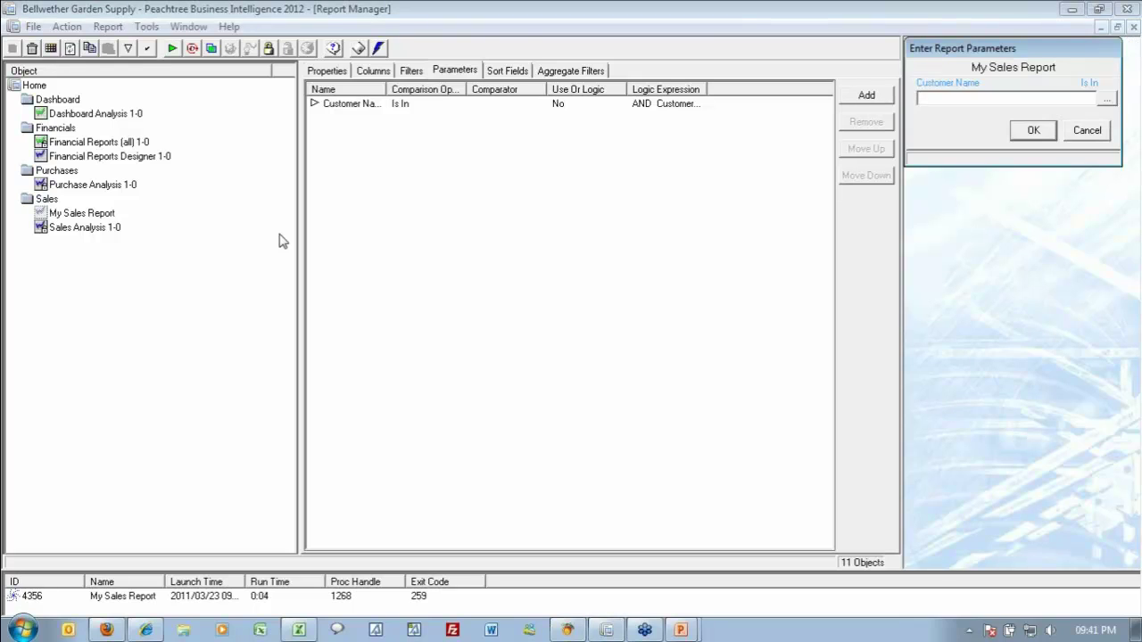
Run My Sales Report for all customers and look through the output rows to check their date order.
left_click(1108, 98)
left_click(1001, 181)
left_click(1058, 181)
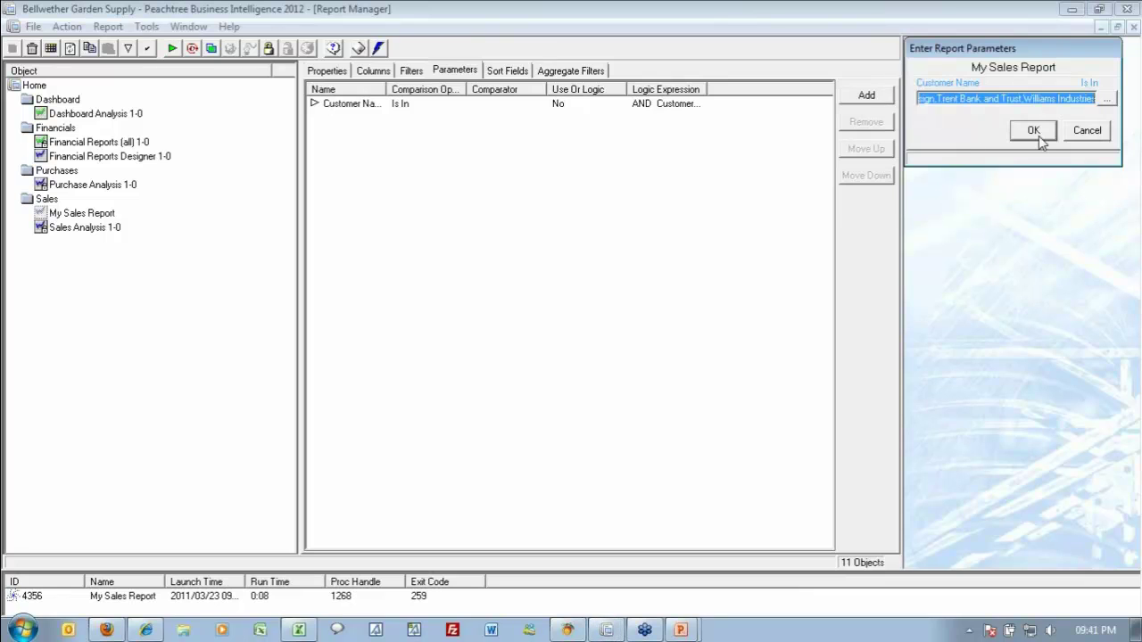
left_click(1035, 134)
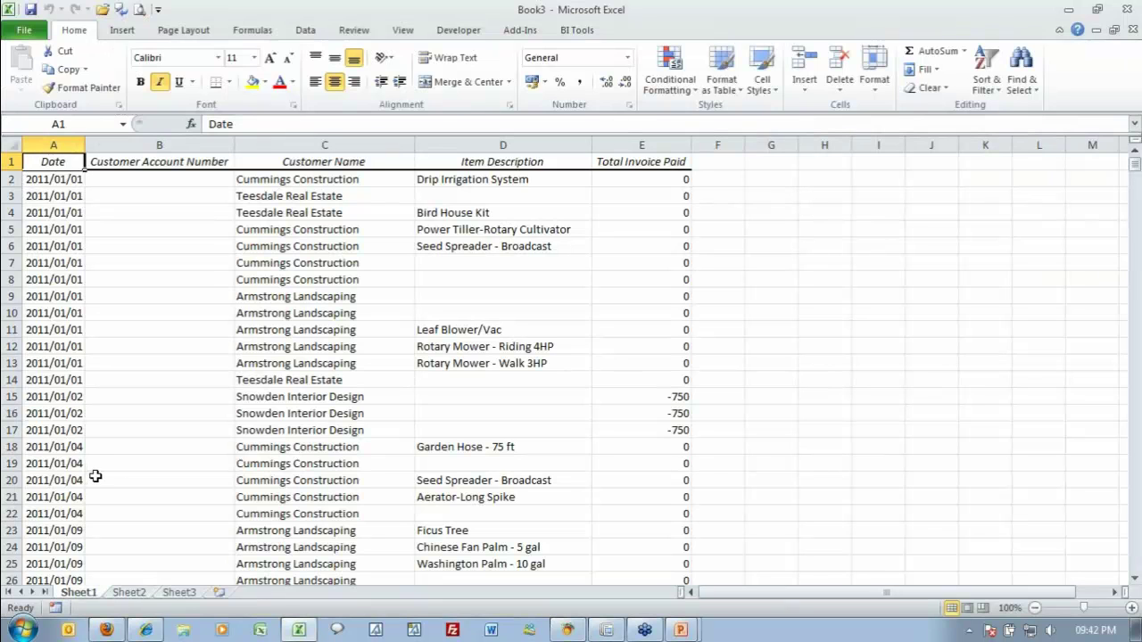
left_click(213, 420)
scroll(212, 422, "down", 13)
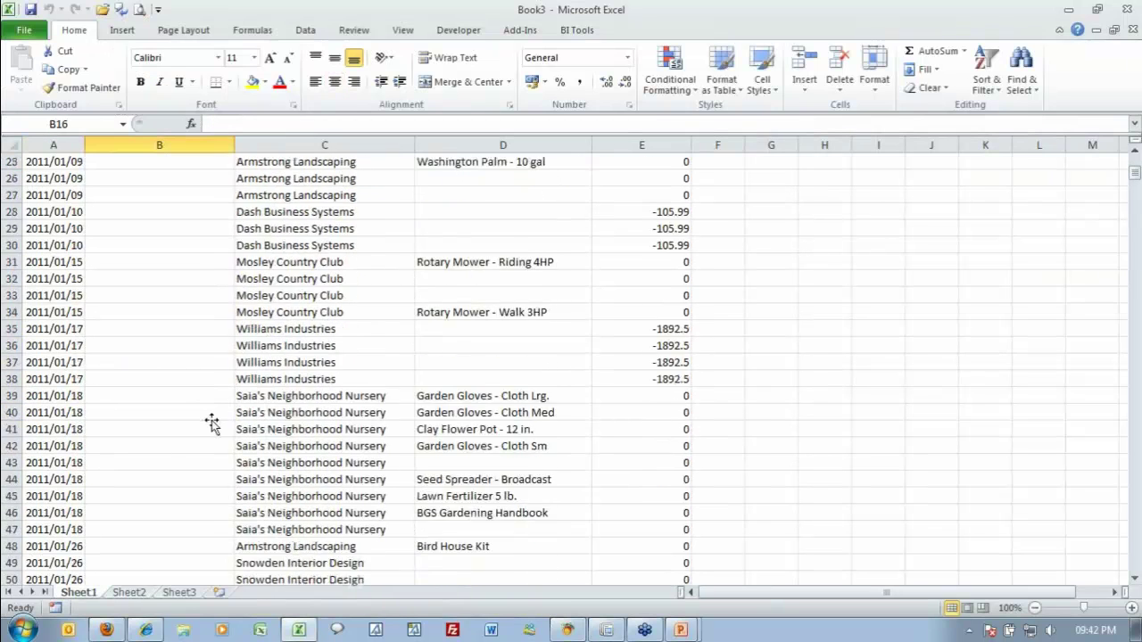
scroll(212, 423, "up", 5)
scroll(287, 416, "up", 4)
scroll(294, 417, "up", 4)
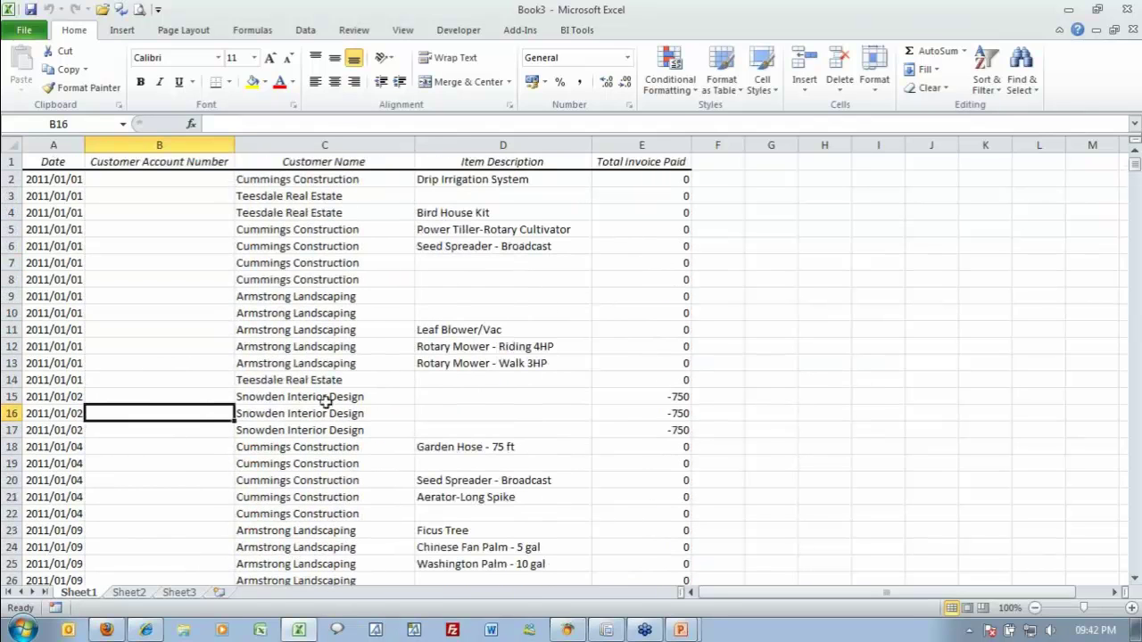
Create a PivotTable on a new worksheet using the RawData named range as its source, and move that sheet between Sheet2 and Sheet3.
left_click(325, 413)
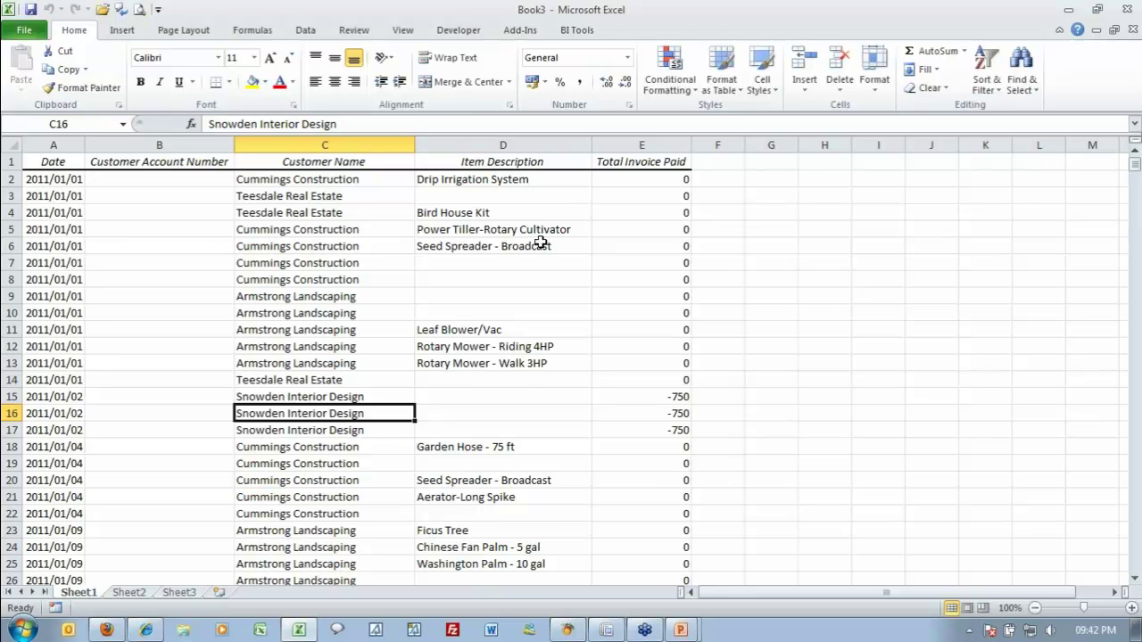
left_click(122, 29)
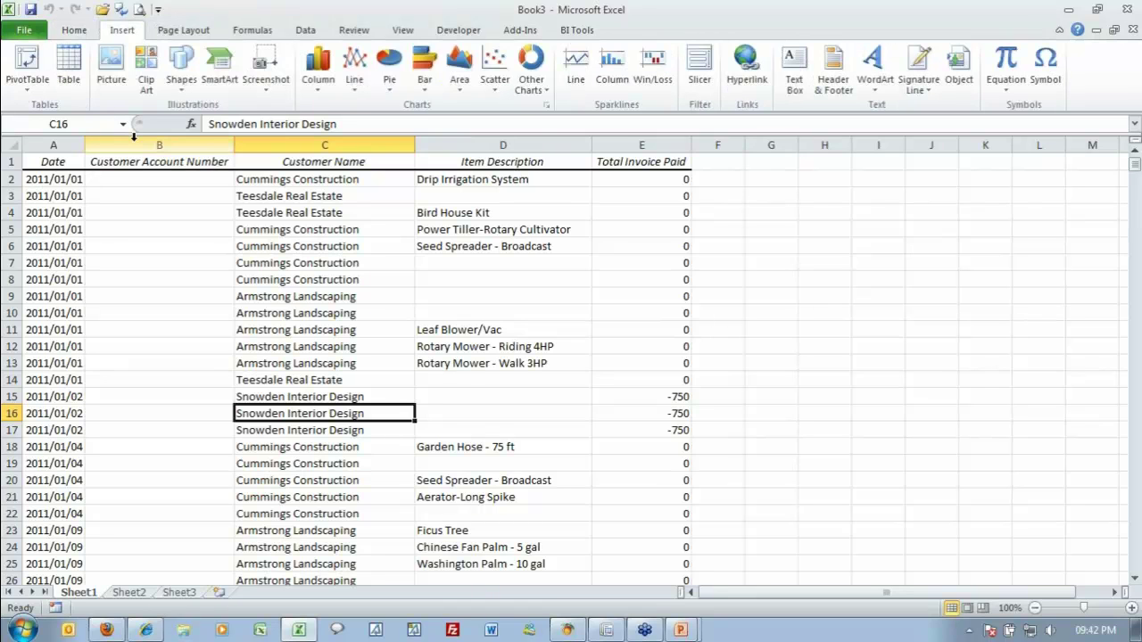
left_click(25, 70)
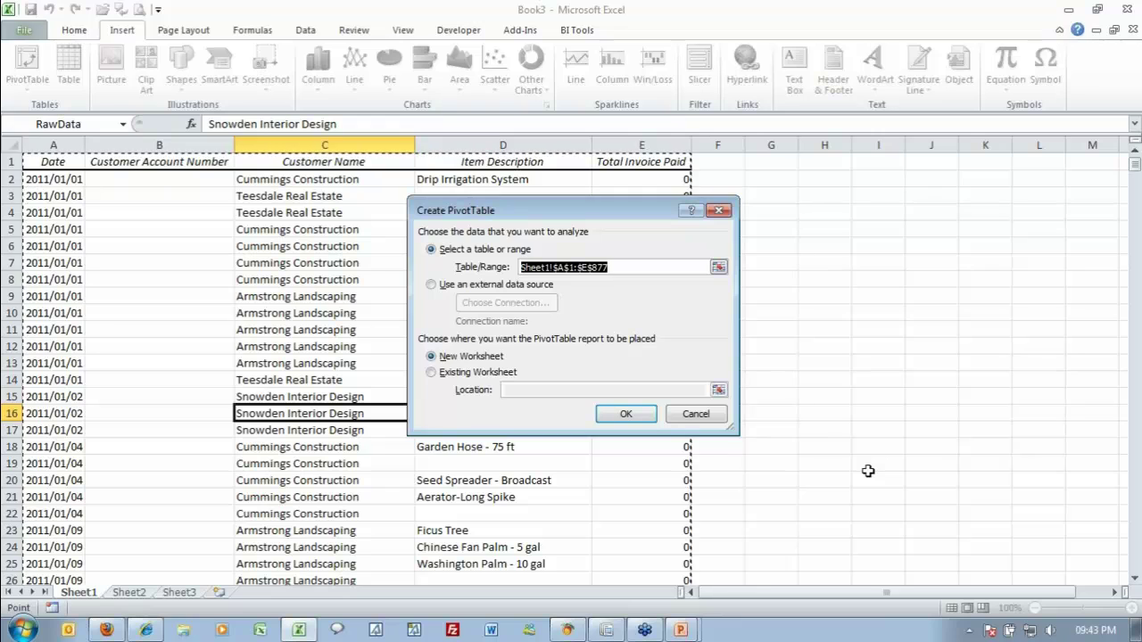
left_click(655, 267)
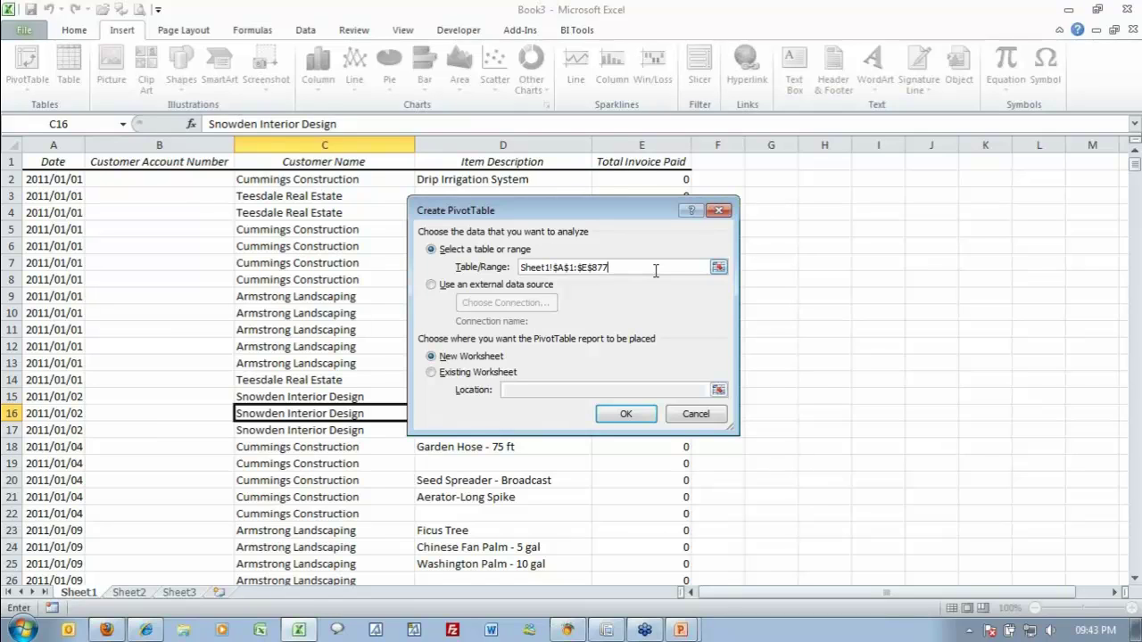
left_click_drag(617, 267, 448, 274)
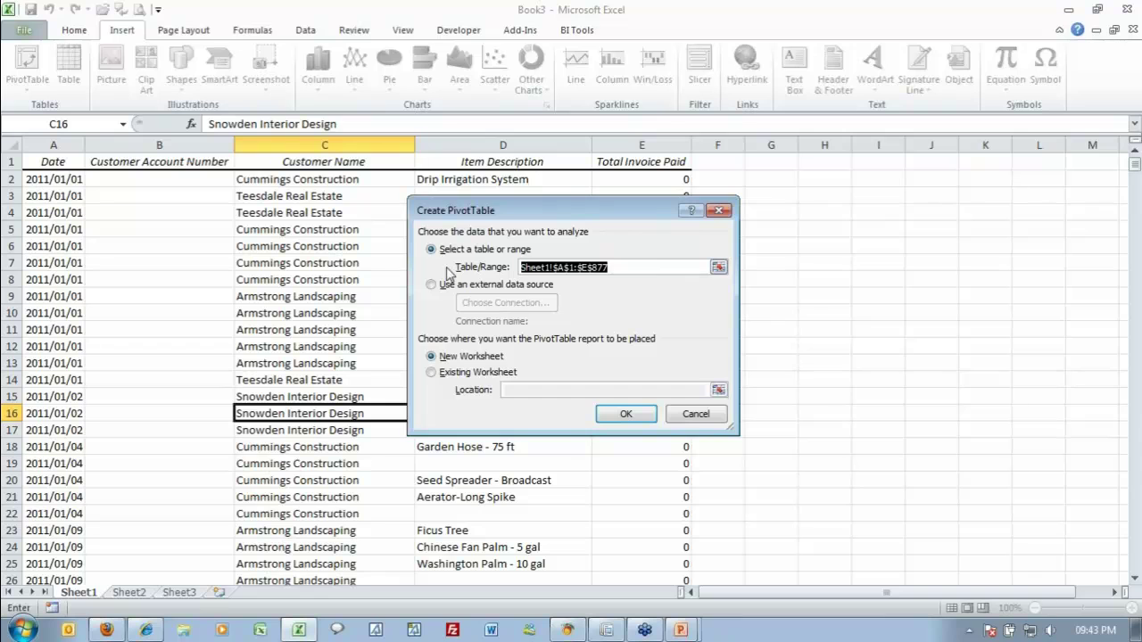
key("F3")
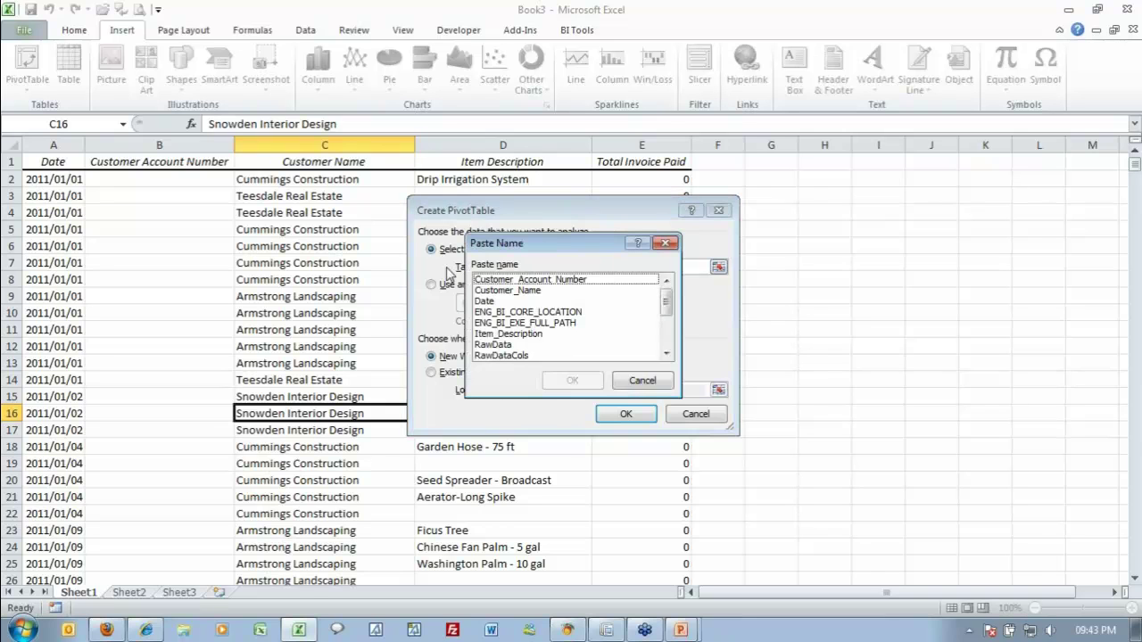
left_click_drag(578, 250, 873, 183)
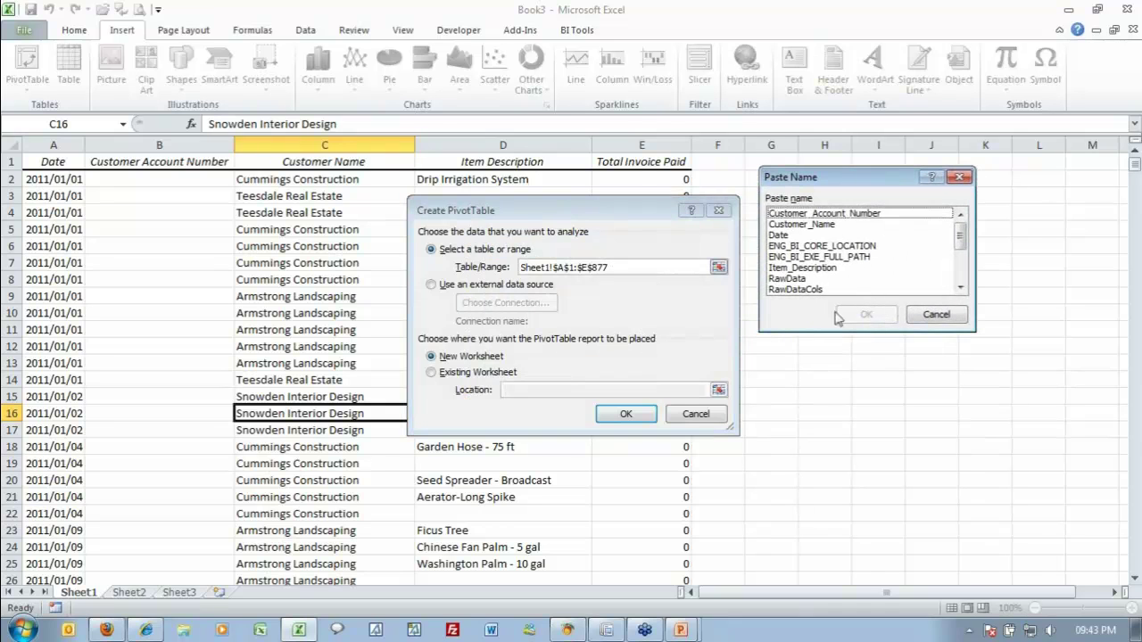
left_click(787, 279)
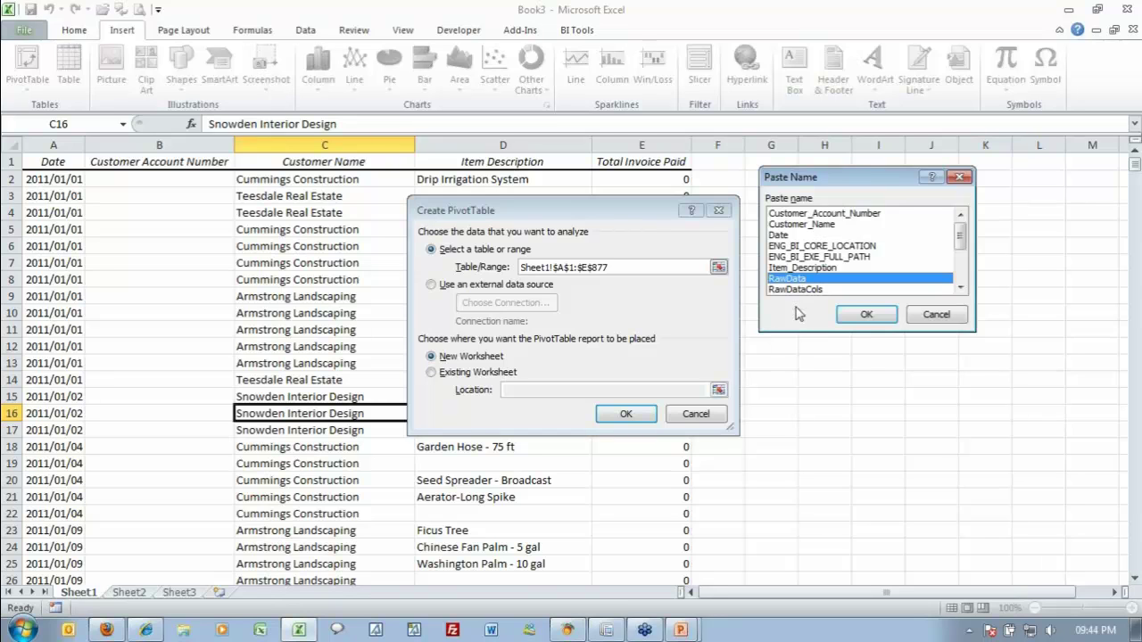
left_click(866, 314)
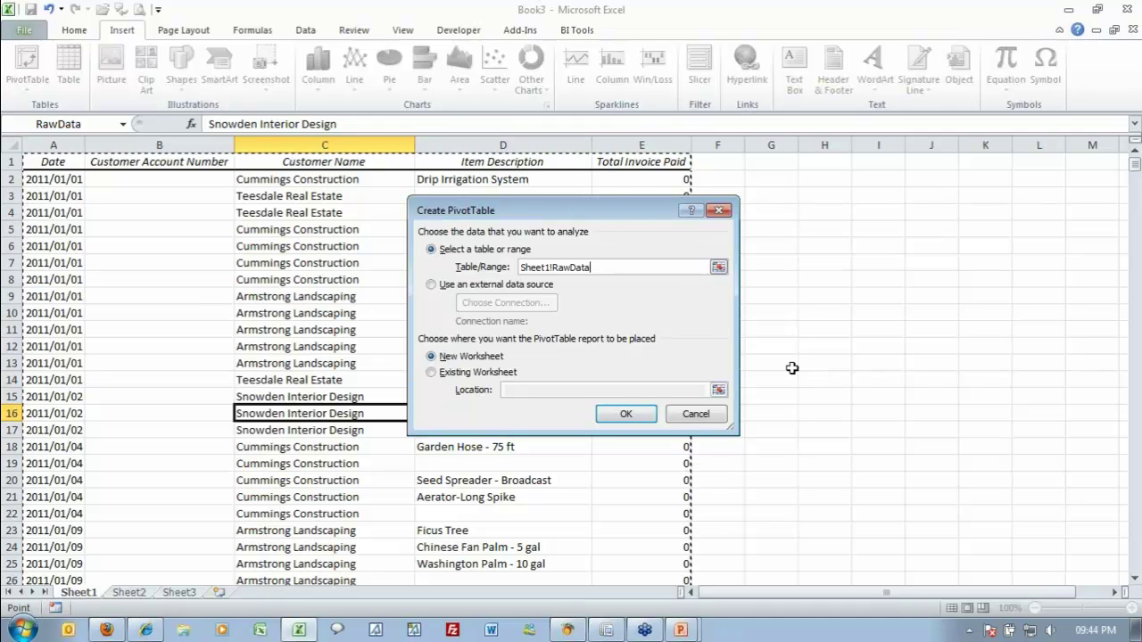
left_click(627, 416)
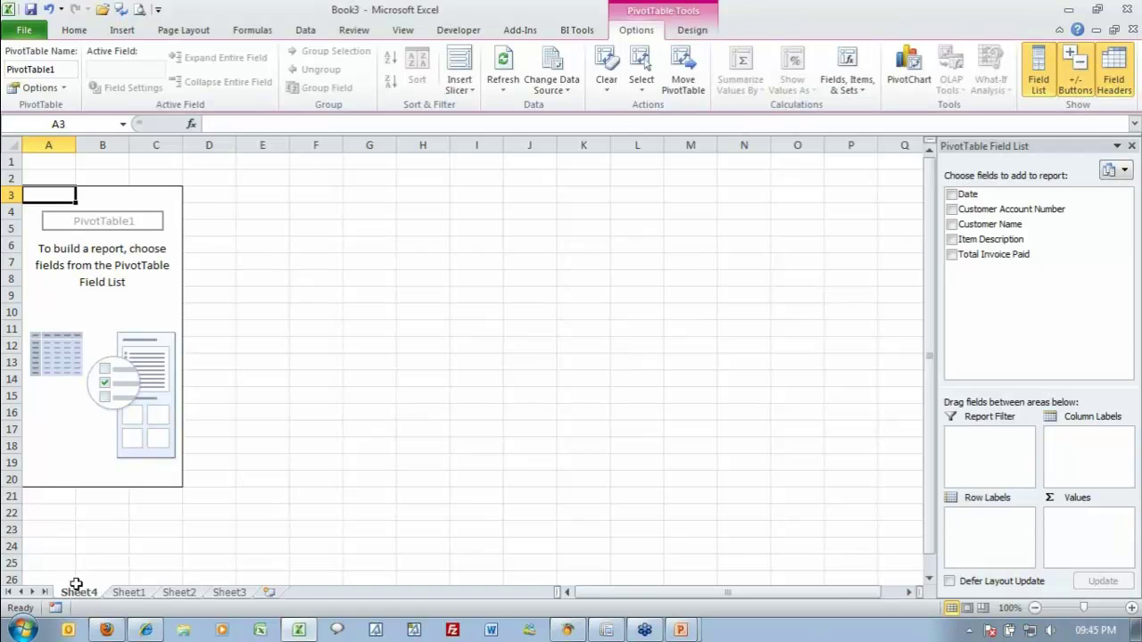
left_click_drag(90, 596, 253, 574)
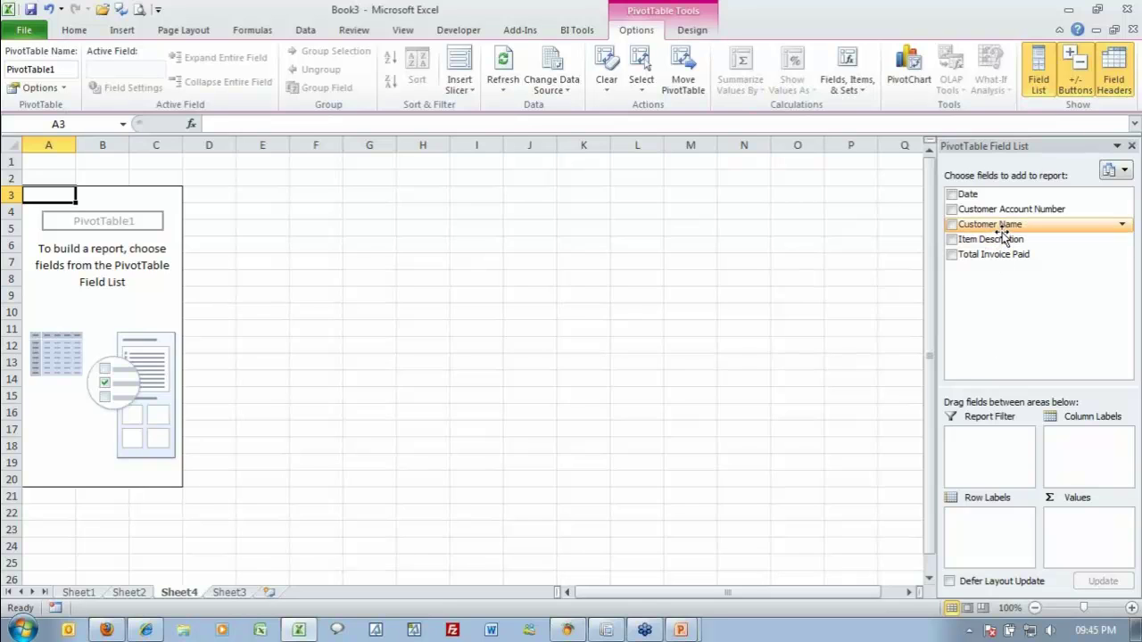
Set Customer Name as row labels and the sum of Total Invoice Paid as values, trying Item Description as a second row label and removing it.
left_click_drag(1003, 232, 991, 536)
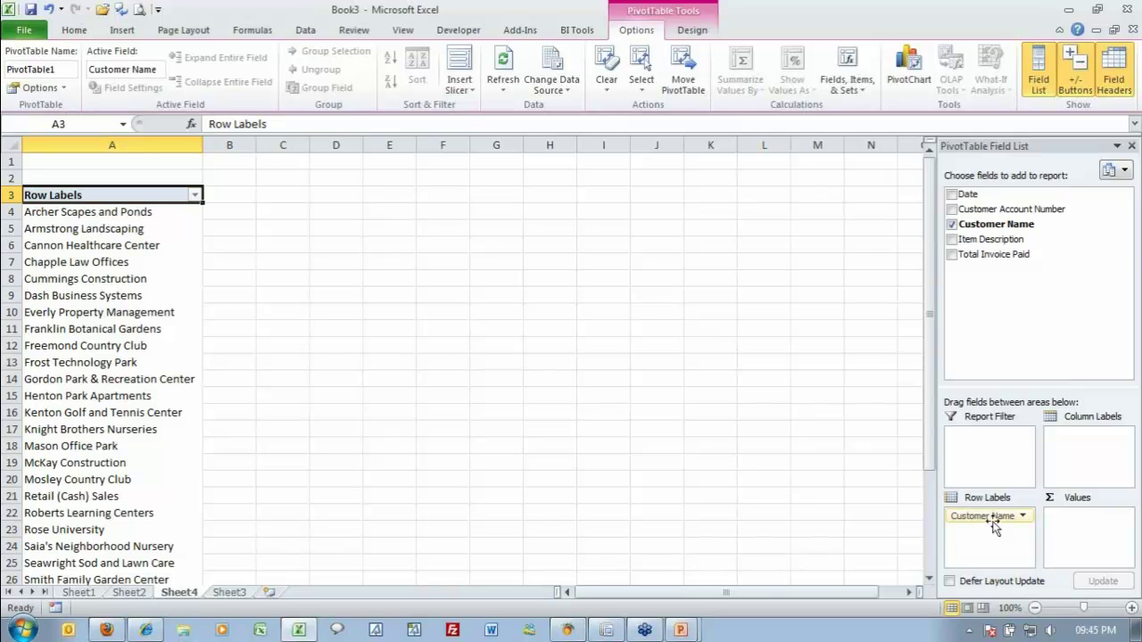
left_click_drag(995, 256, 1088, 532)
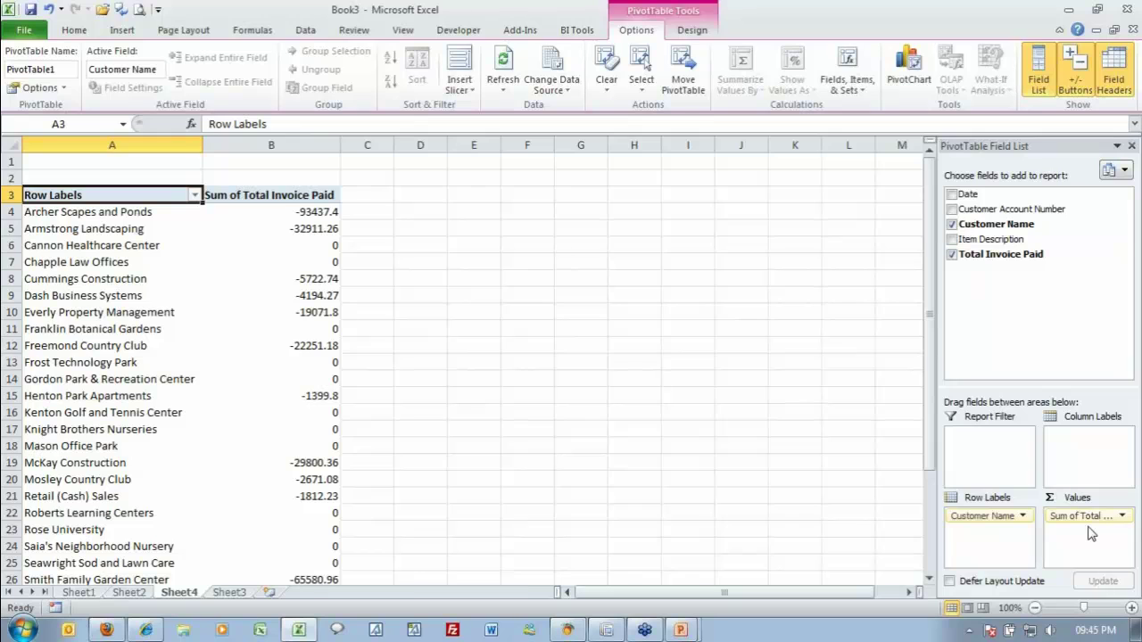
left_click_drag(986, 240, 1001, 540)
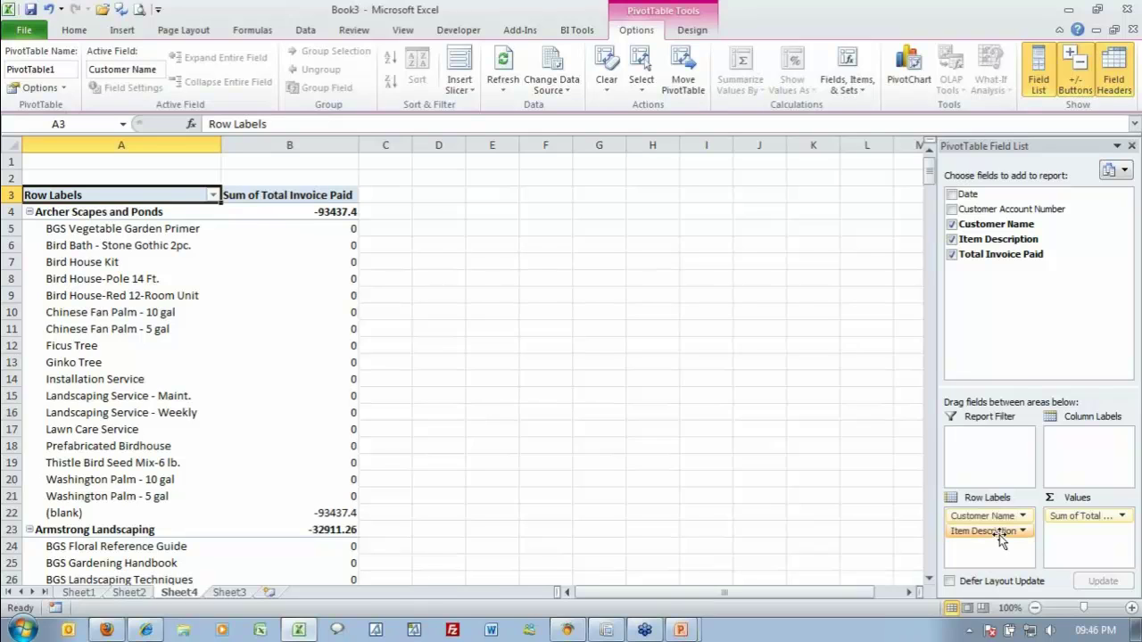
left_click_drag(999, 534, 1027, 335)
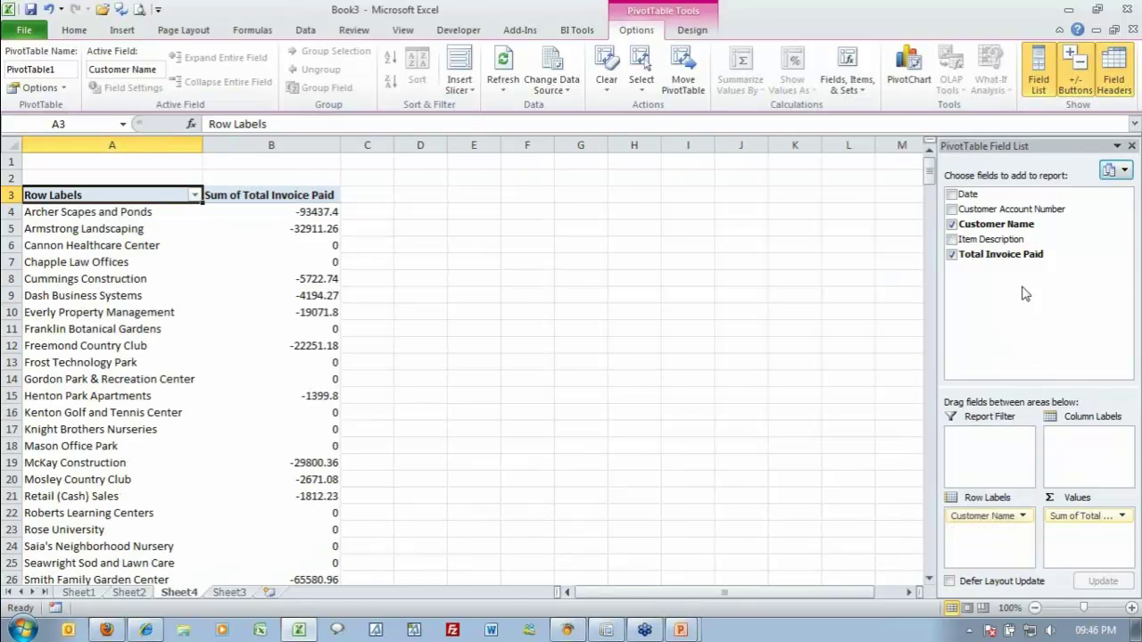
Add Date above Customer Name in the PivotTable's row labels and close the Book3 workbook without saving.
left_click_drag(981, 196, 992, 516)
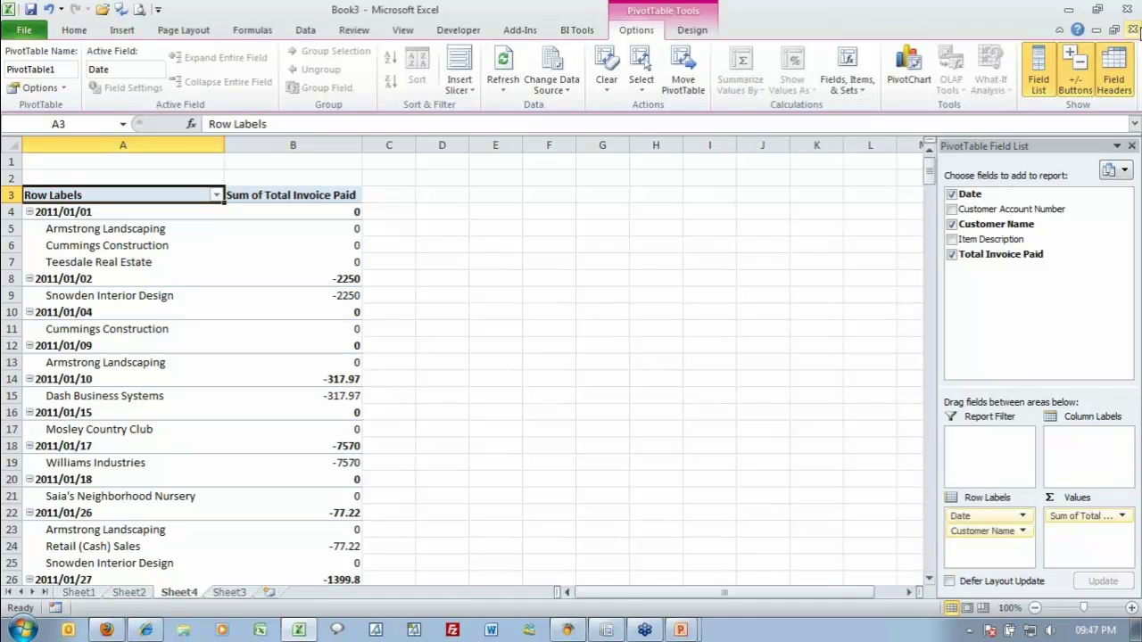
left_click(1131, 30)
left_click(612, 375)
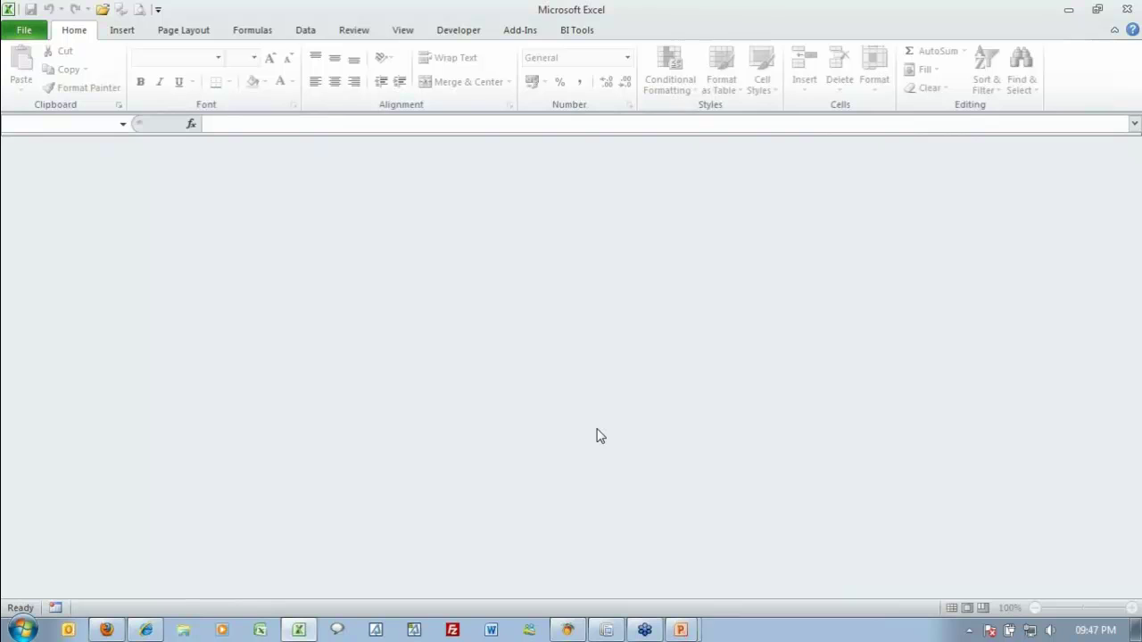
Switch to the Peachtree Business Intelligence Report Manager and run My Sales Report with all customer names selected.
key("alt+Tab")
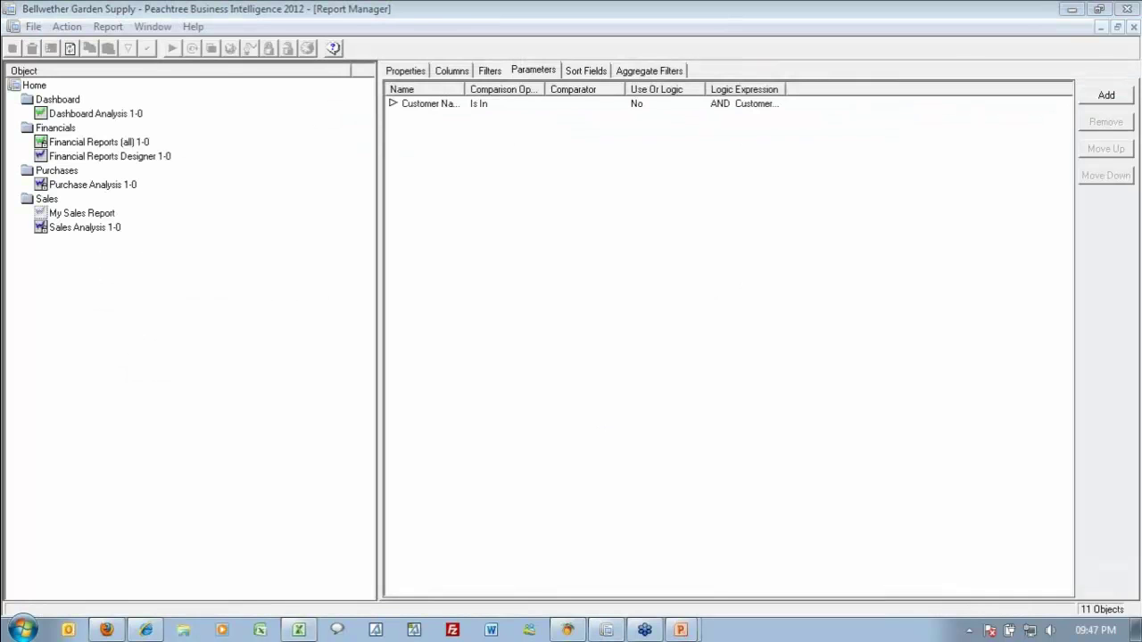
left_click(105, 214)
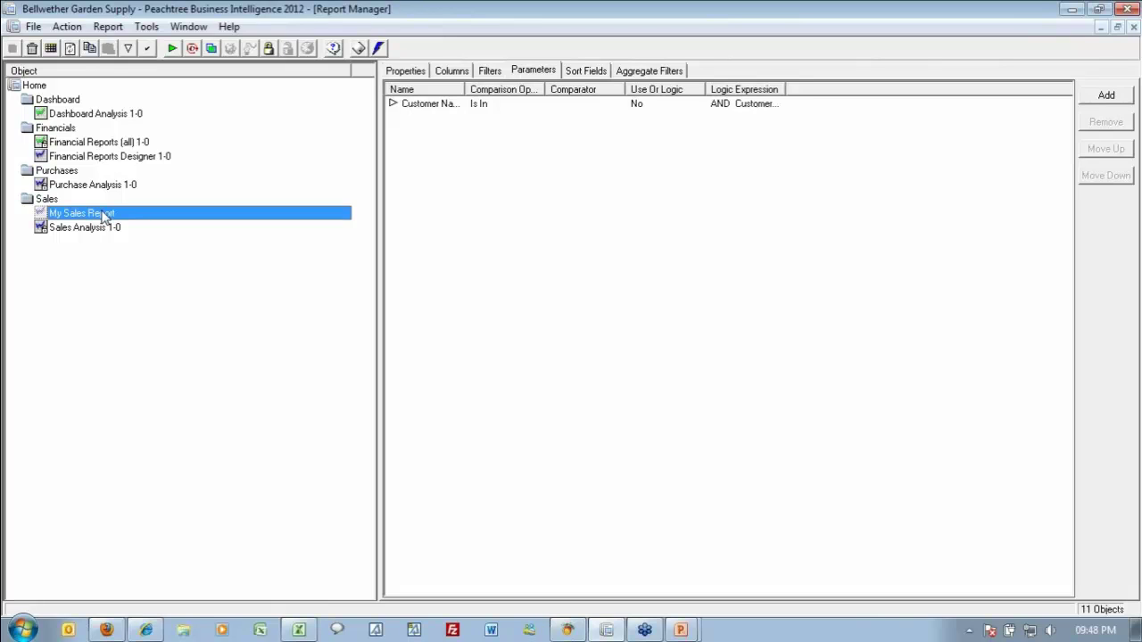
left_click(175, 48)
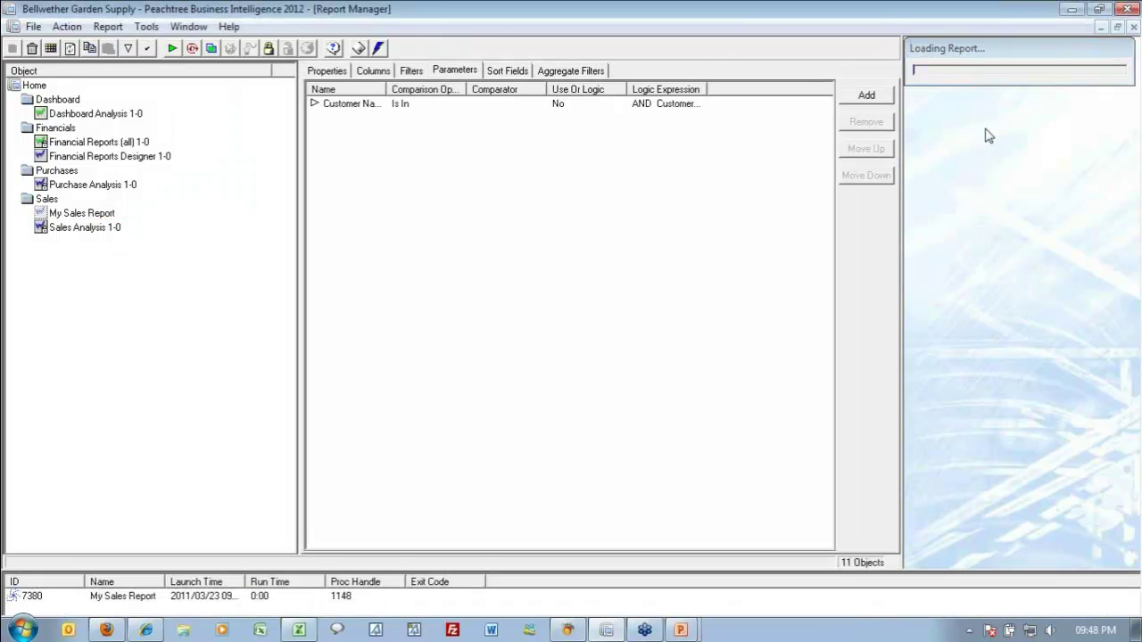
left_click(1099, 98)
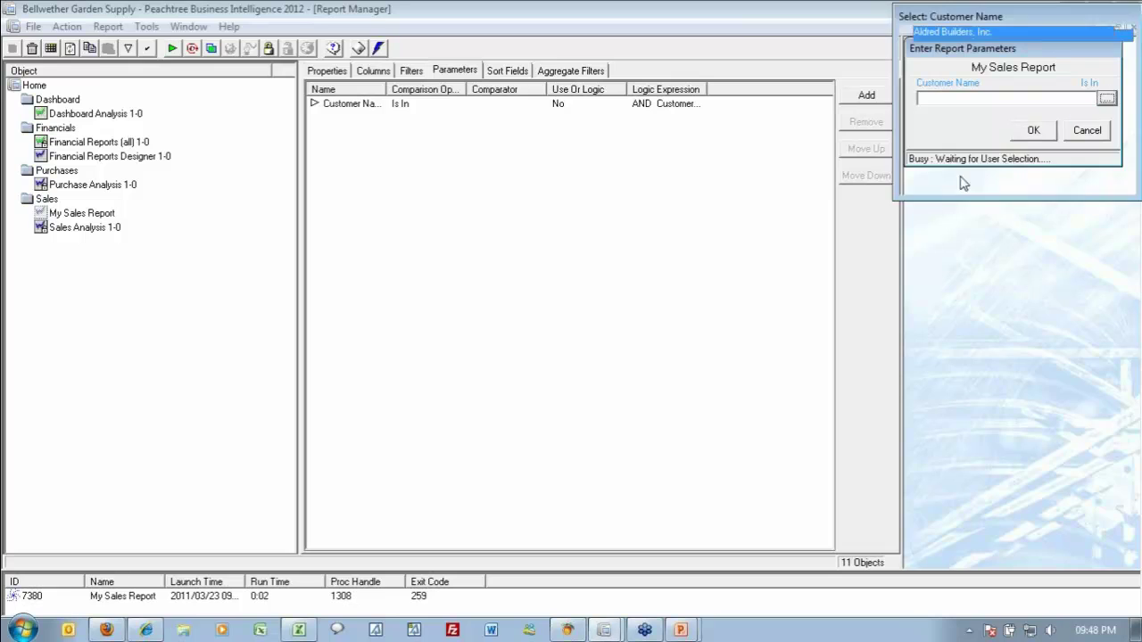
left_click(1001, 181)
left_click(1057, 181)
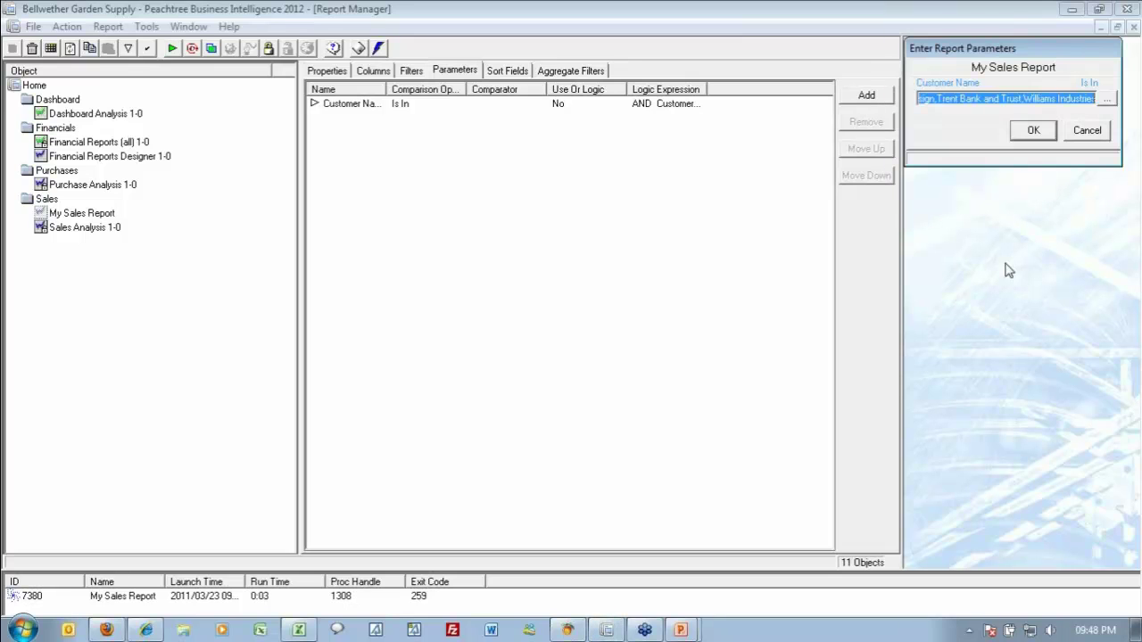
left_click(1032, 133)
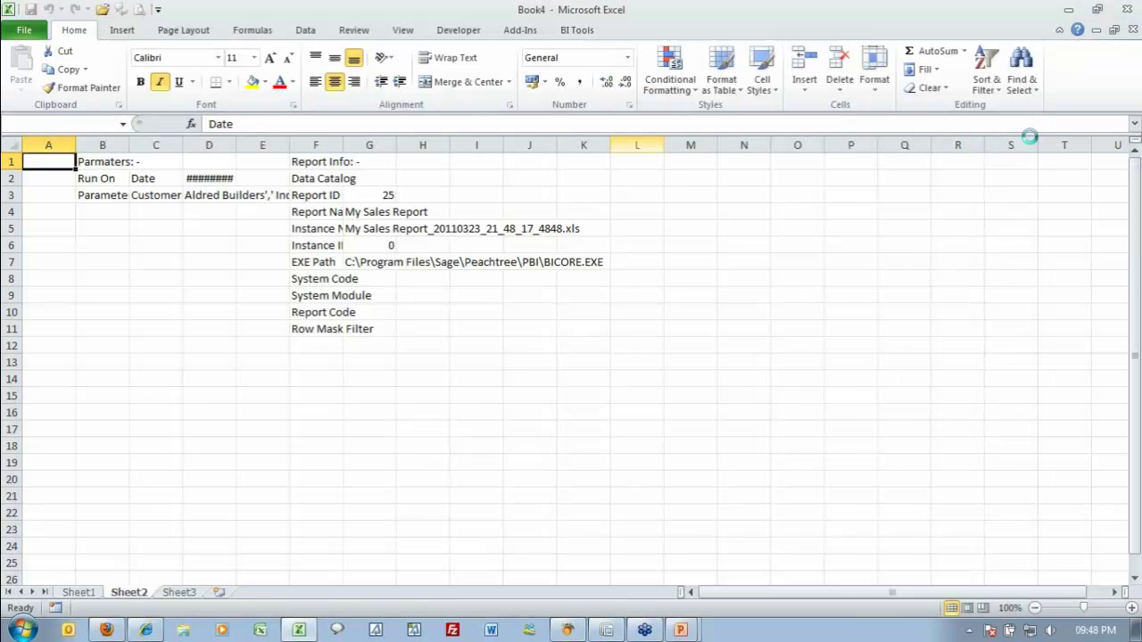
Create a PivotTable on a new worksheet from the RawData named range and place its sheet between Sheet2 and Sheet3.
left_click(113, 34)
left_click(25, 64)
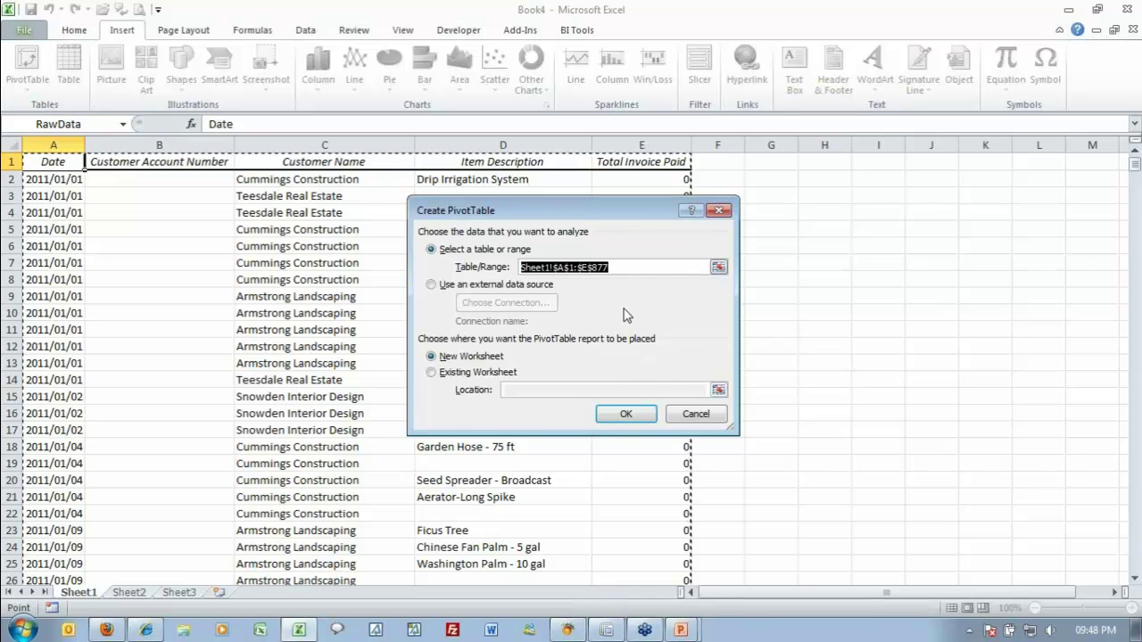
key("F3")
key("Down")
key("Down")
key("Down")
key("Down")
key("Down")
key("Down")
key("Down")
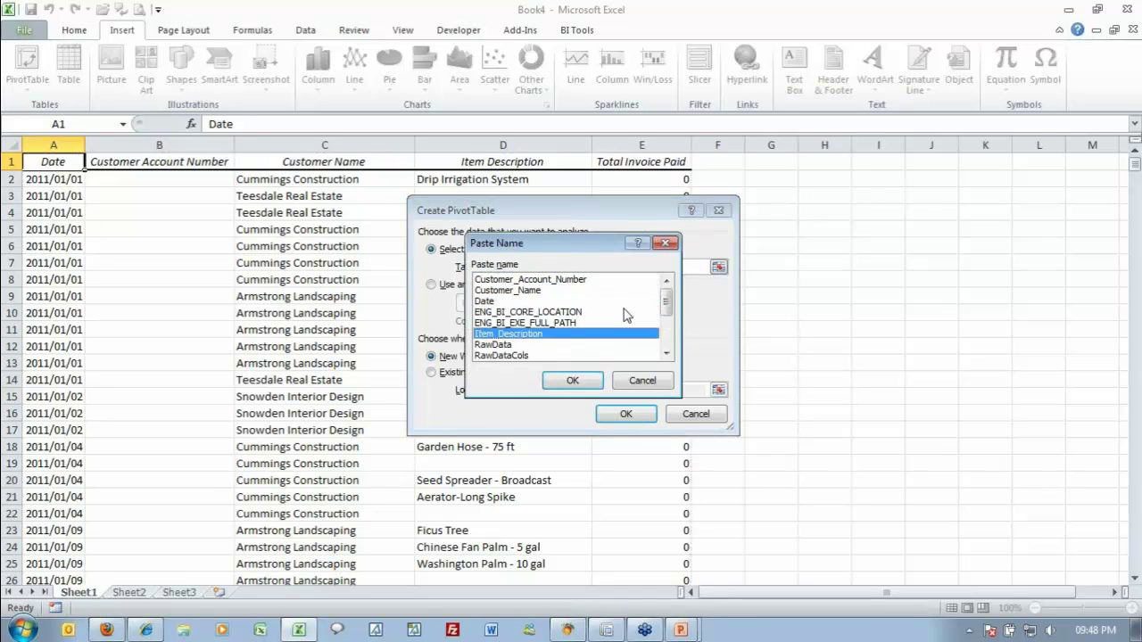
key("Return")
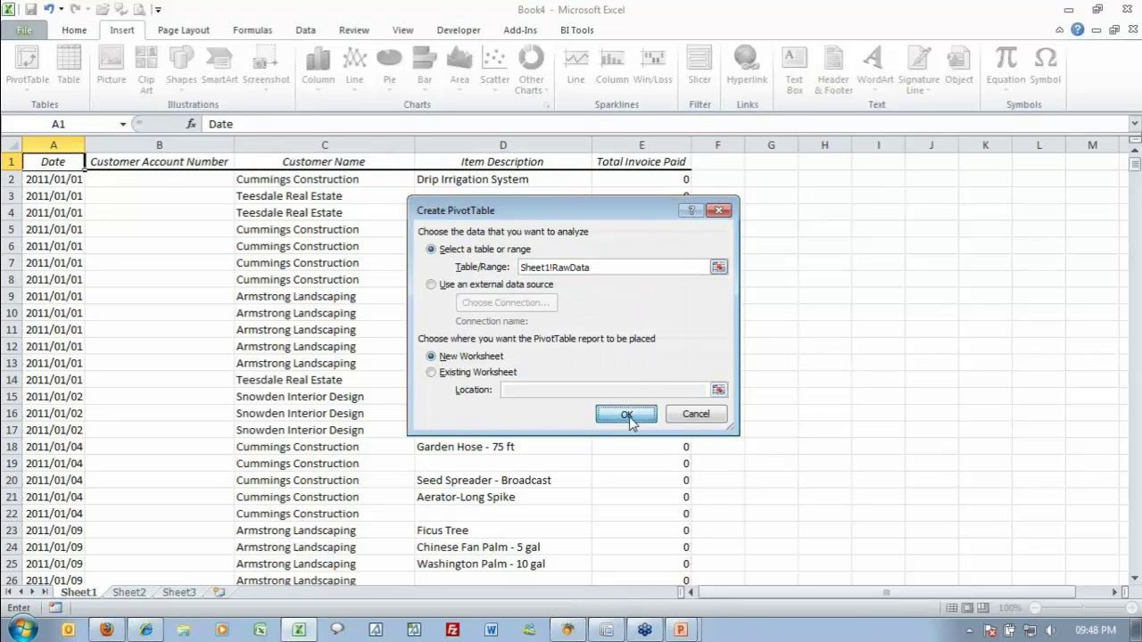
left_click(629, 416)
left_click_drag(79, 592, 219, 592)
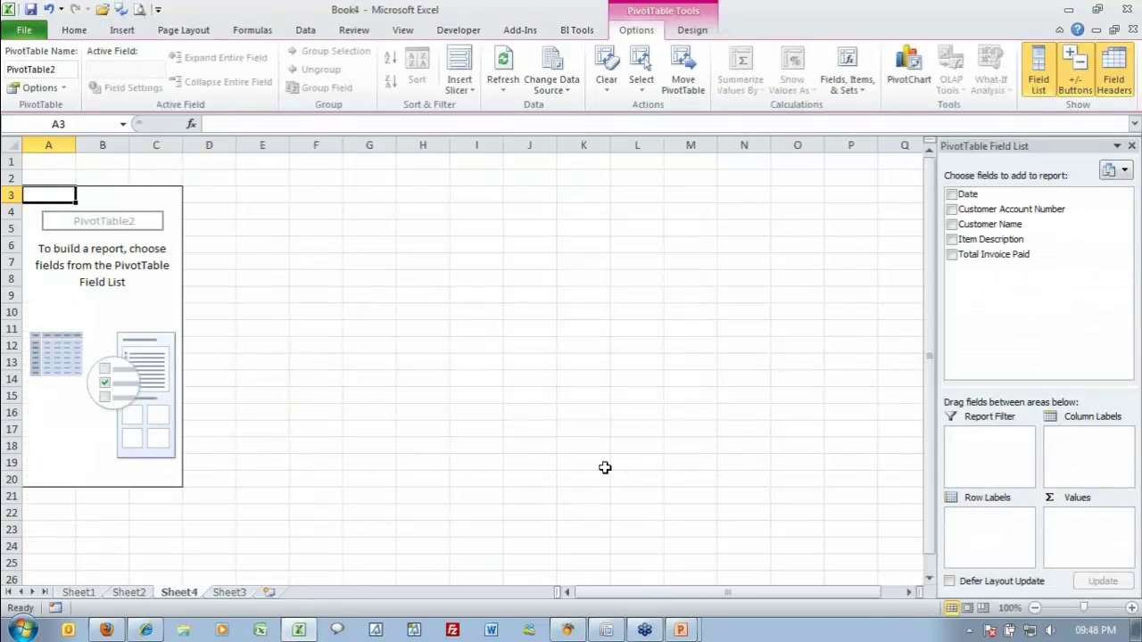
Set Date and Customer Name as row labels and the sum of Total Invoice Paid as values, and close the field list.
left_click_drag(990, 224, 1012, 531)
left_click_drag(966, 196, 983, 512)
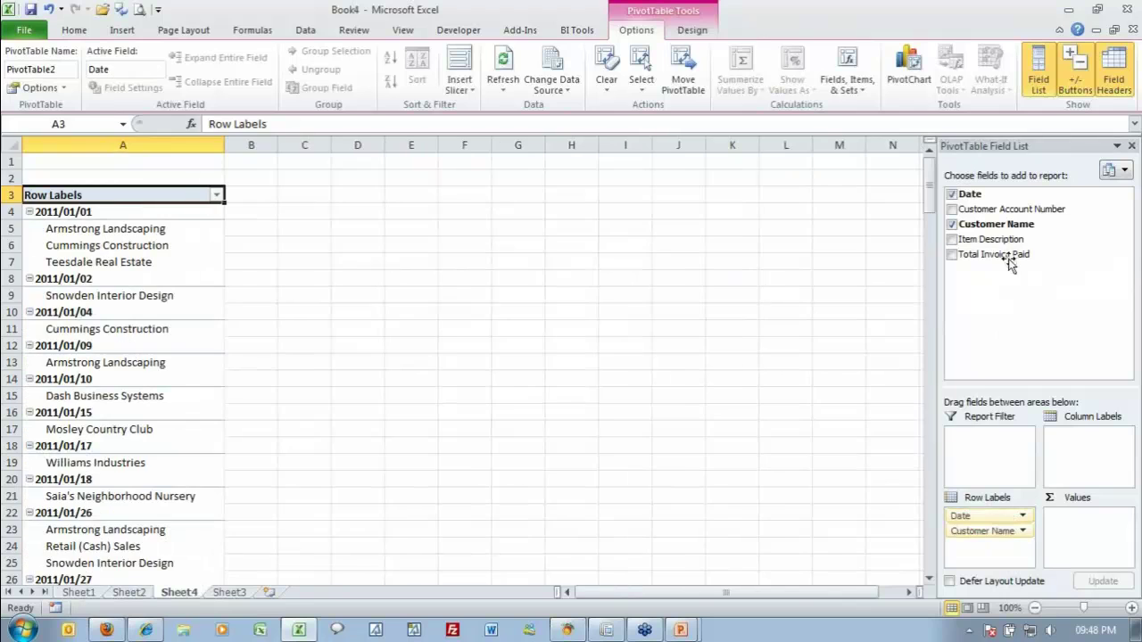
left_click_drag(1014, 255, 1087, 534)
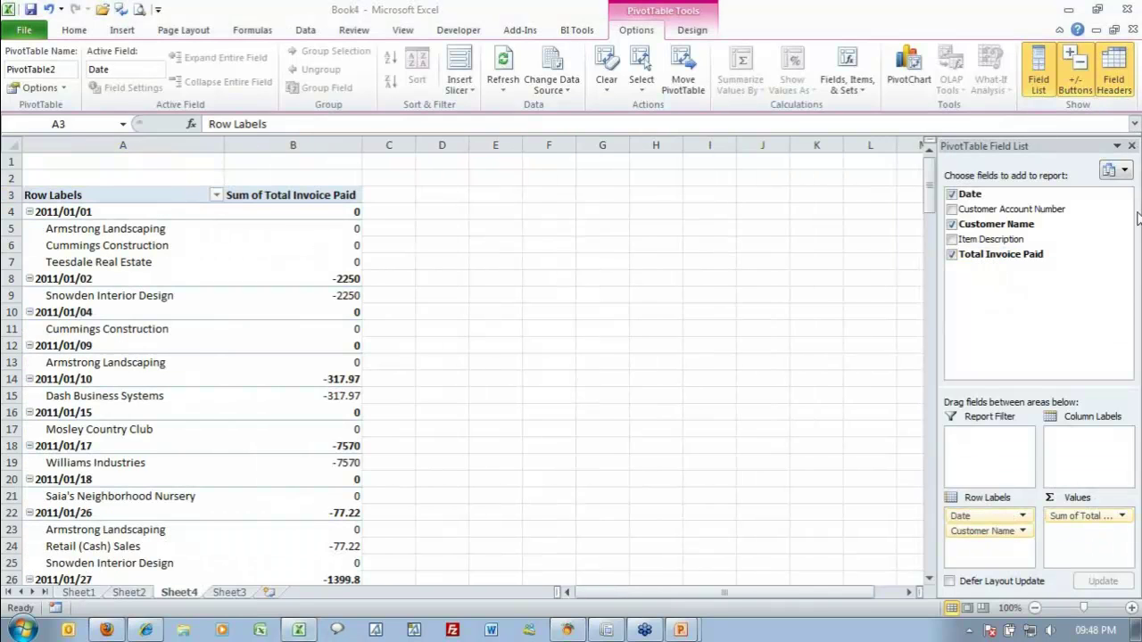
left_click(1131, 146)
left_click(1131, 146)
left_click(544, 276)
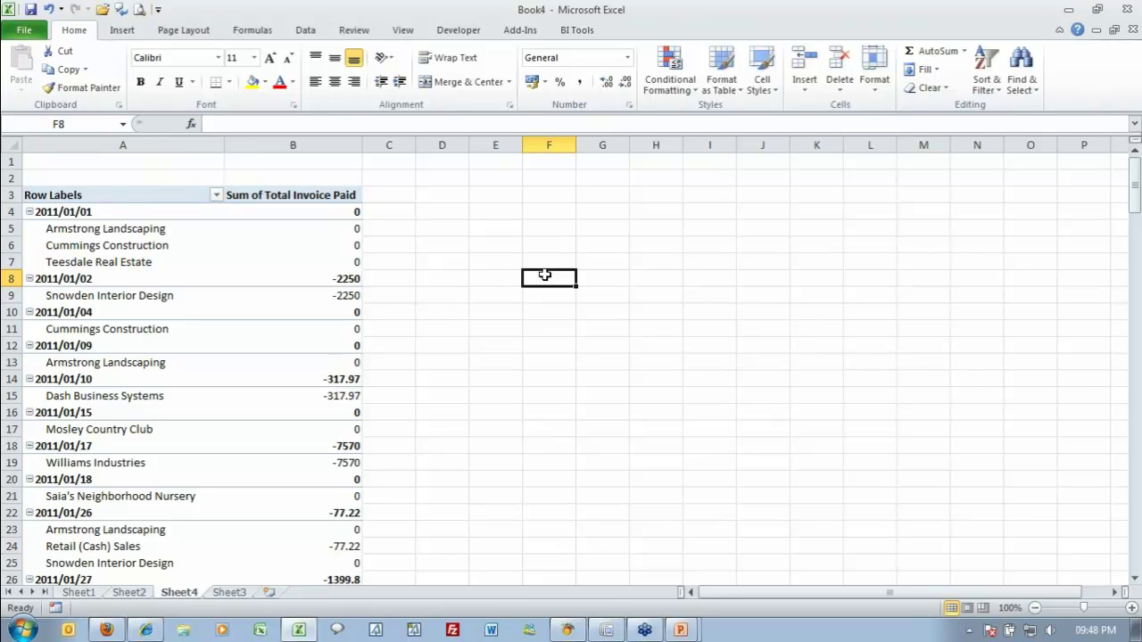
Switch to the Report Manager and create a linked template for My Sales Report from Book4, allowing its second sheet to be cleared.
key("alt+Tab")
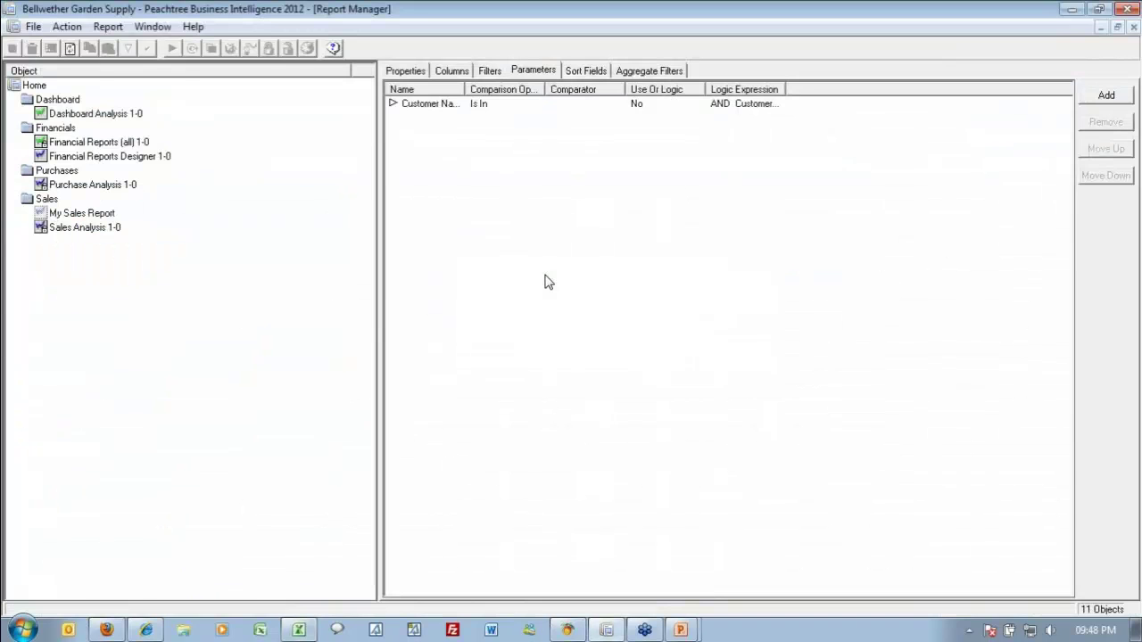
right_click(90, 215)
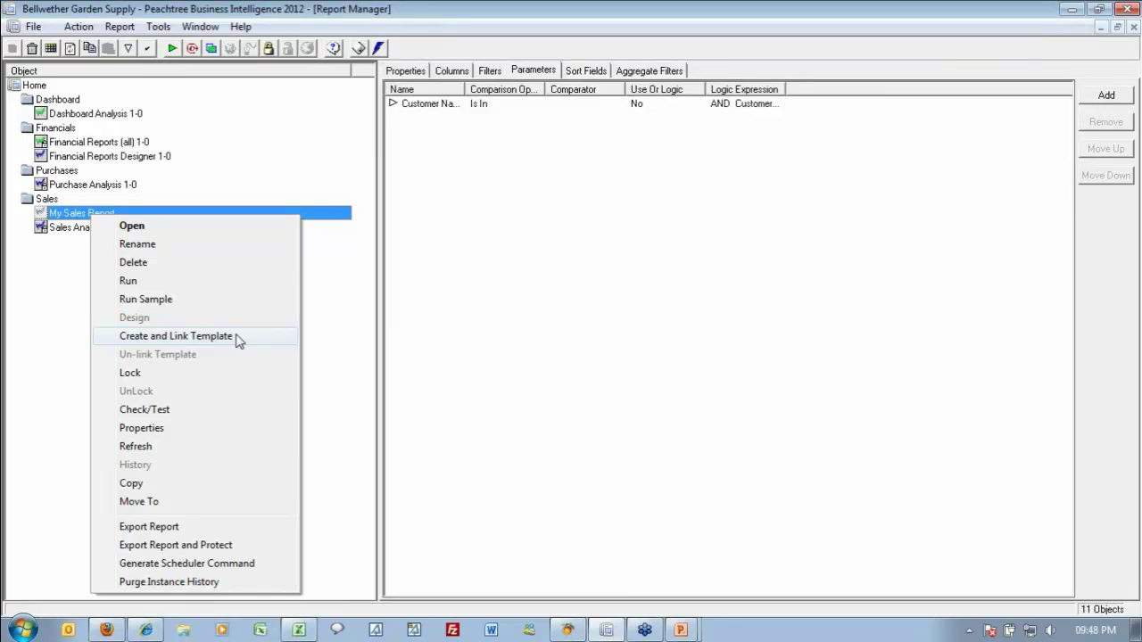
left_click(237, 342)
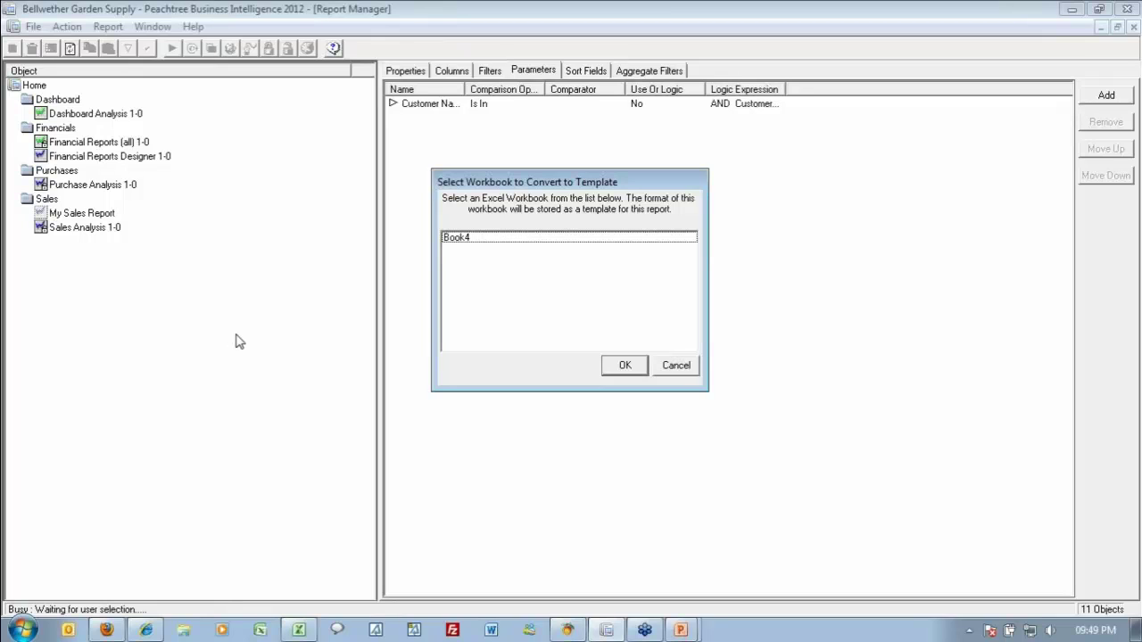
left_click(473, 247)
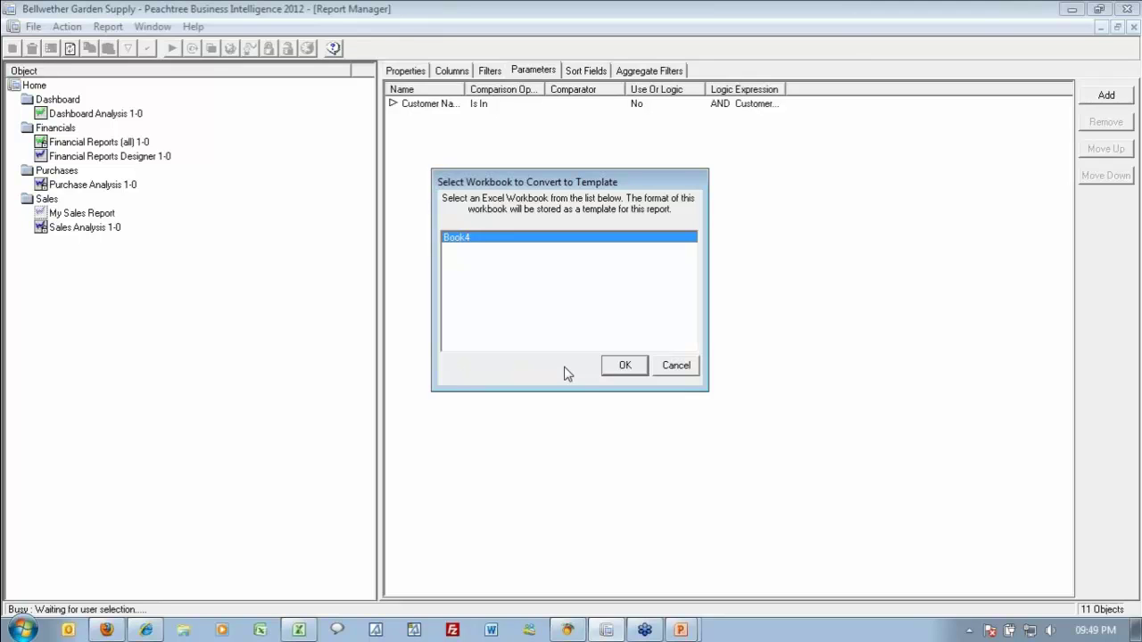
left_click(627, 373)
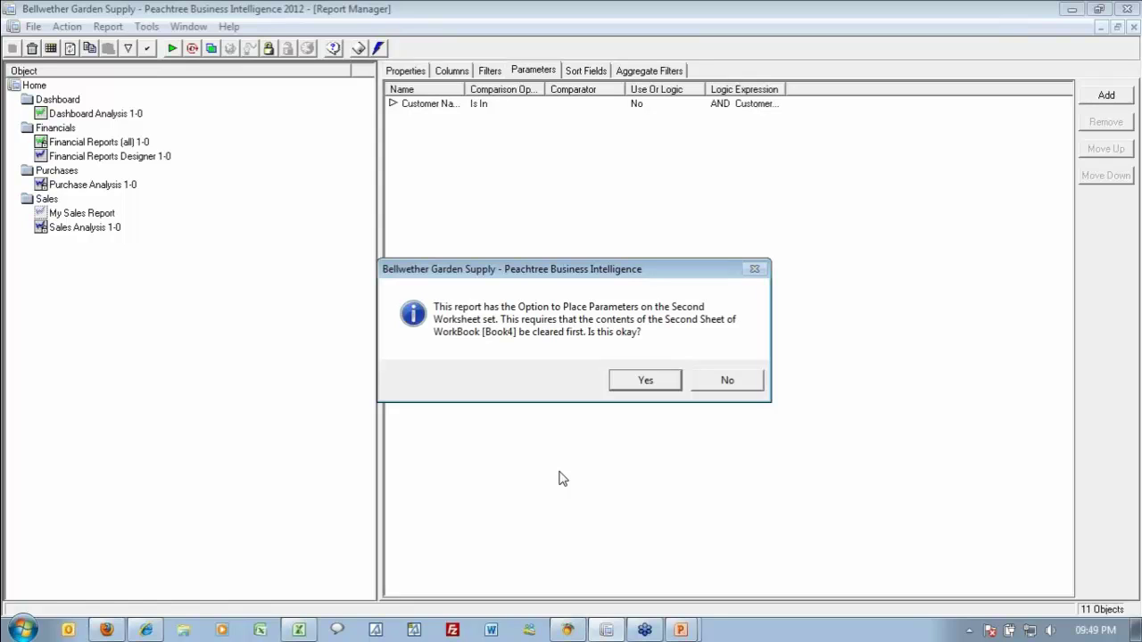
left_click(629, 382)
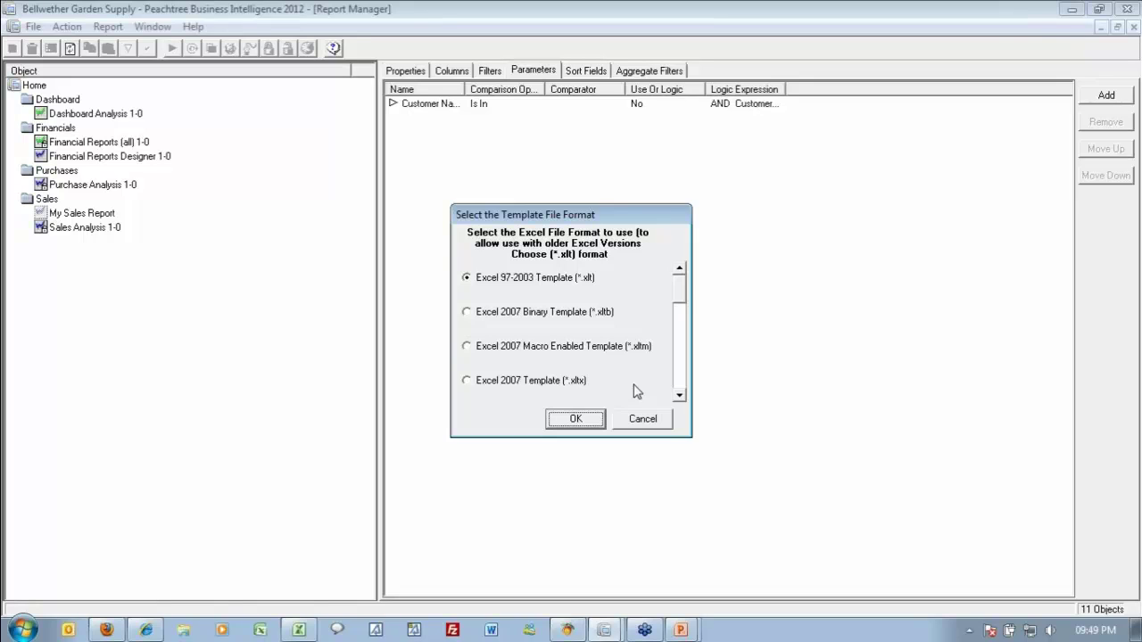
Save the template in Excel 2007 Template format as My Sales Report.xltx, switching off the PivotTables' Save Data with Table Layout option.
left_click(513, 382)
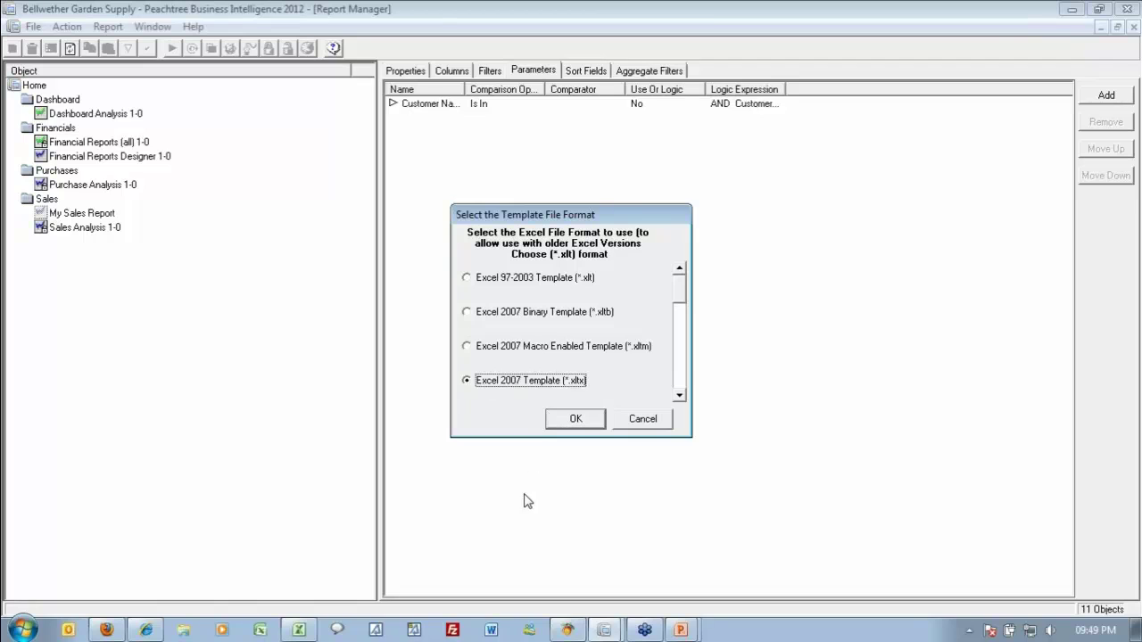
left_click(576, 425)
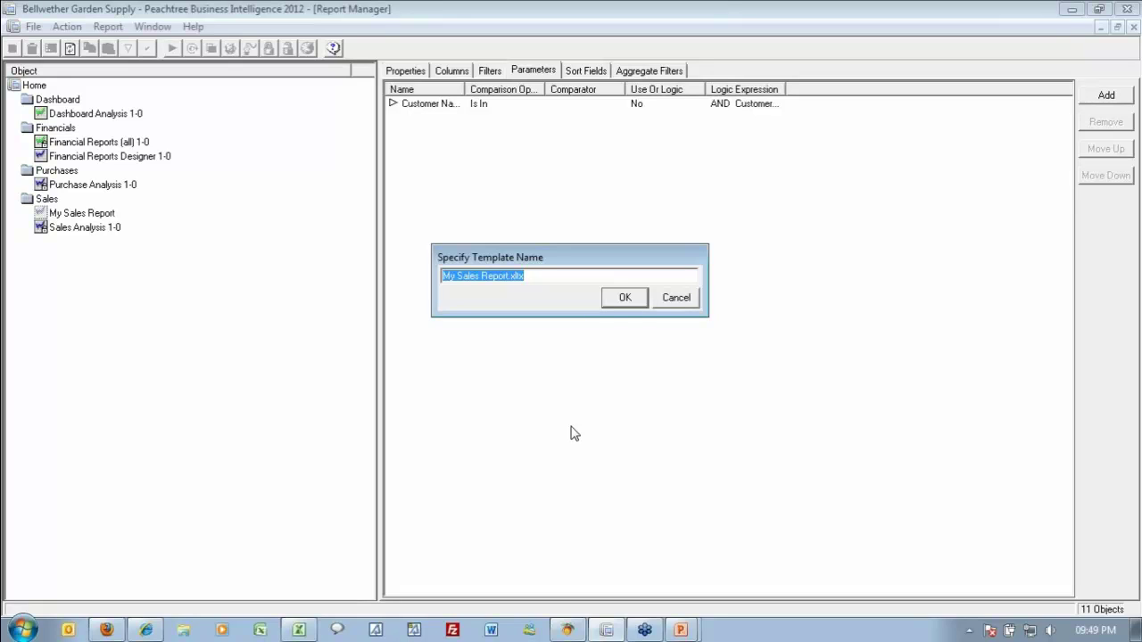
left_click(624, 299)
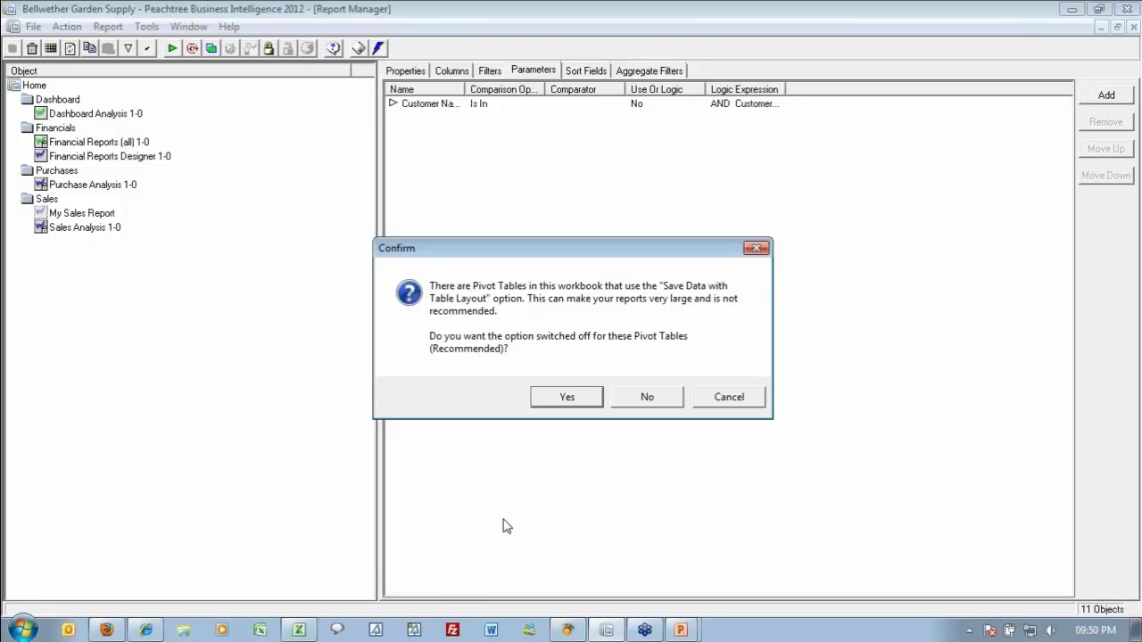
left_click(569, 398)
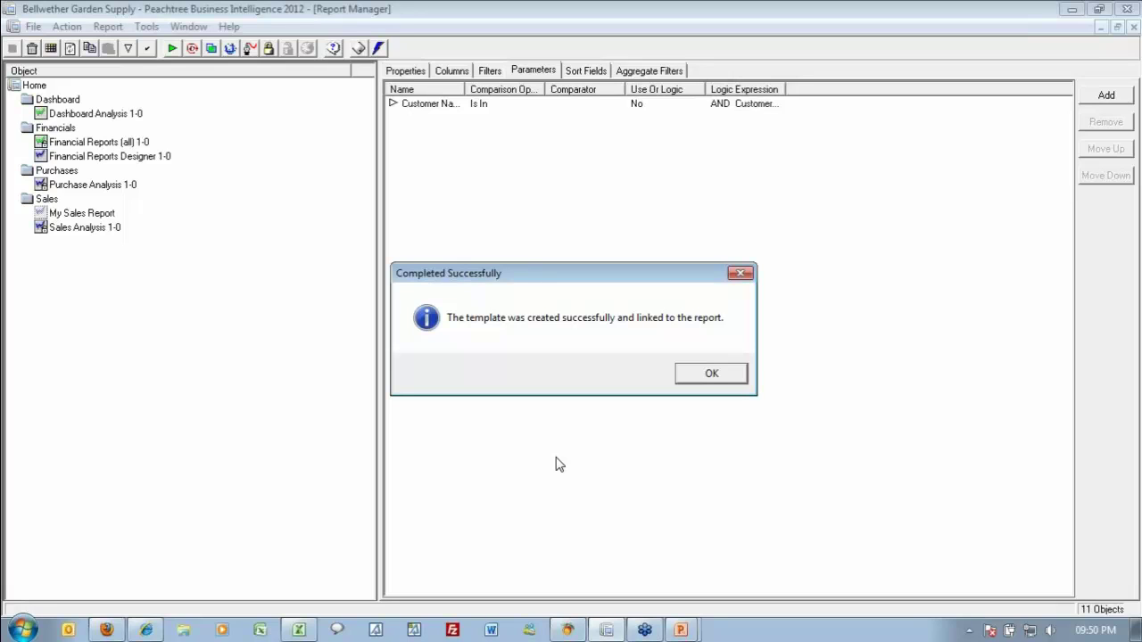
left_click(711, 375)
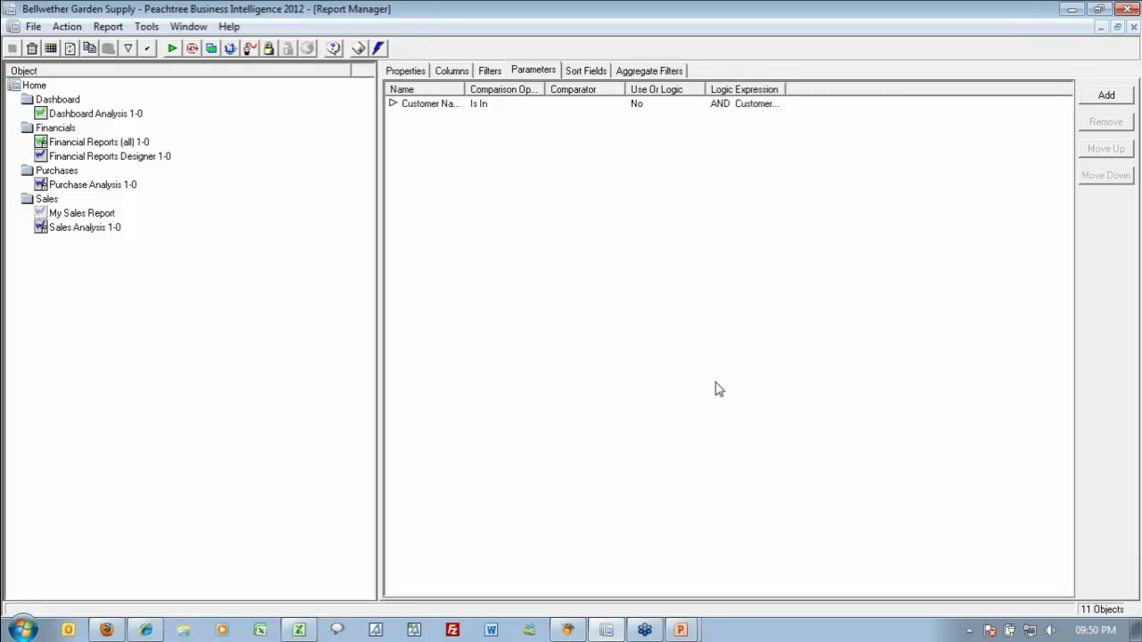
Export My Sales Report to the Desktop as the compressed export file My Sales Report.al_, cancelling the Windows Installer.
left_click(98, 225)
right_click(98, 220)
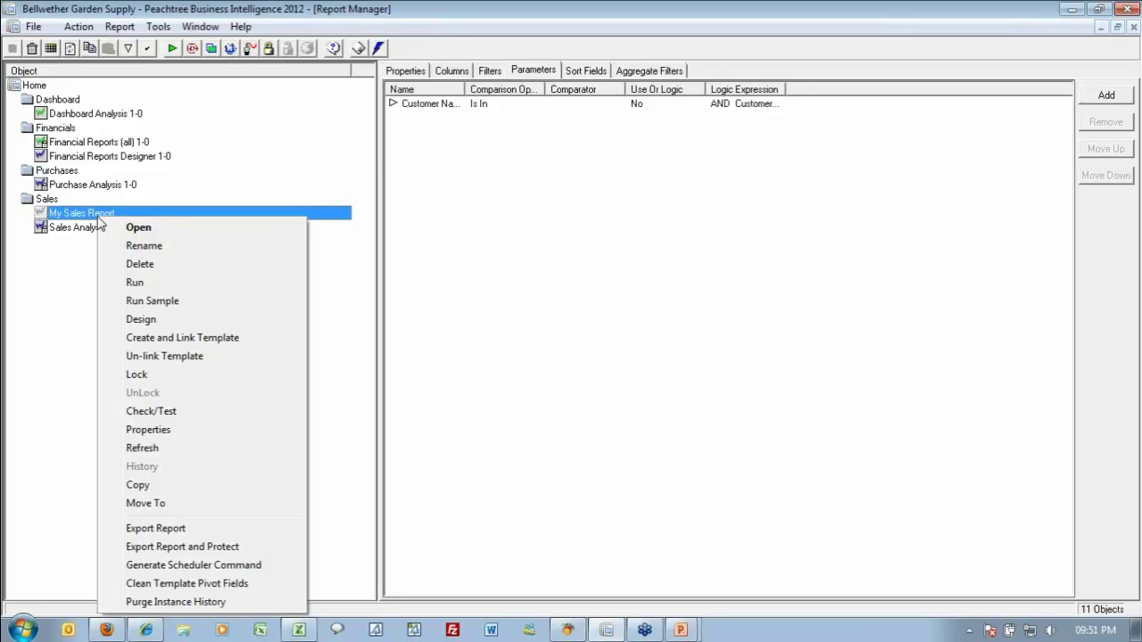
left_click(197, 532)
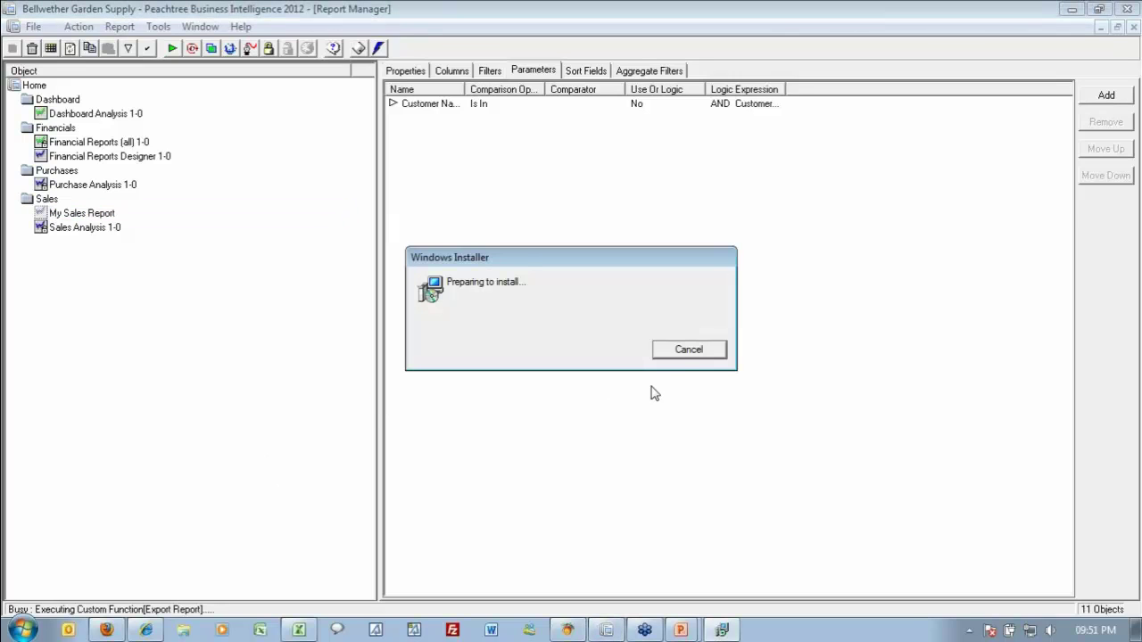
left_click(679, 349)
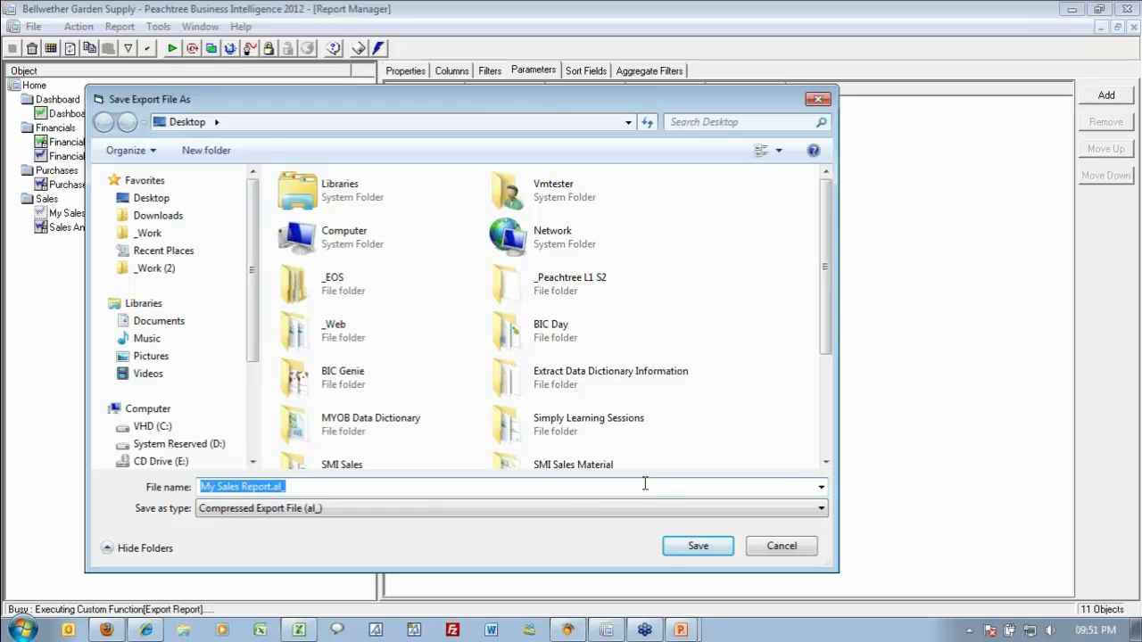
left_click(317, 487)
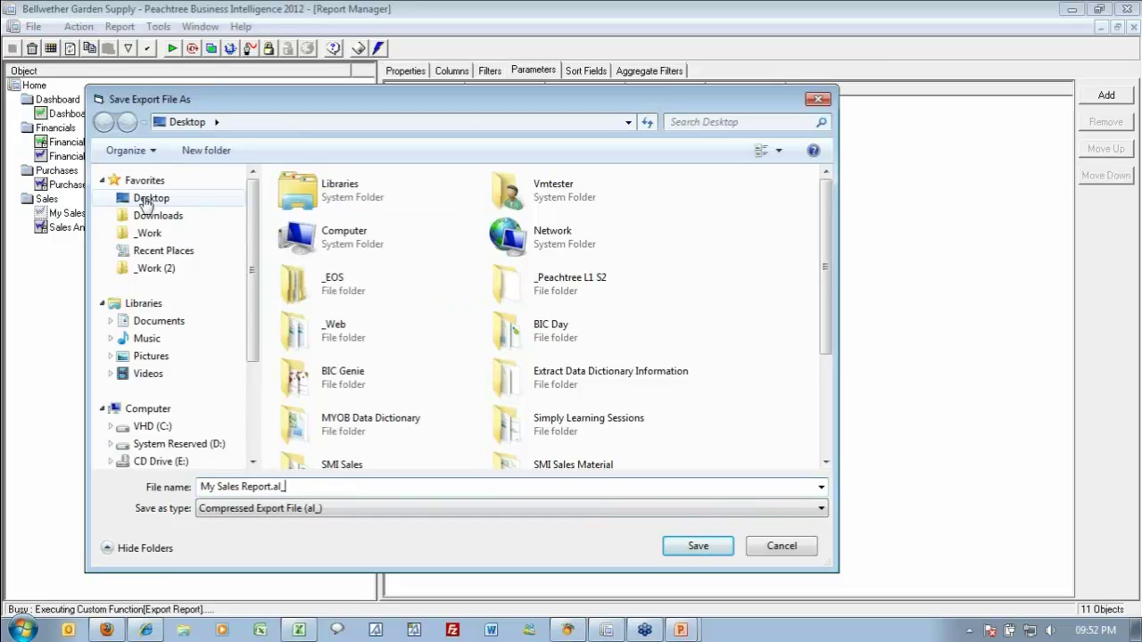
left_click(695, 547)
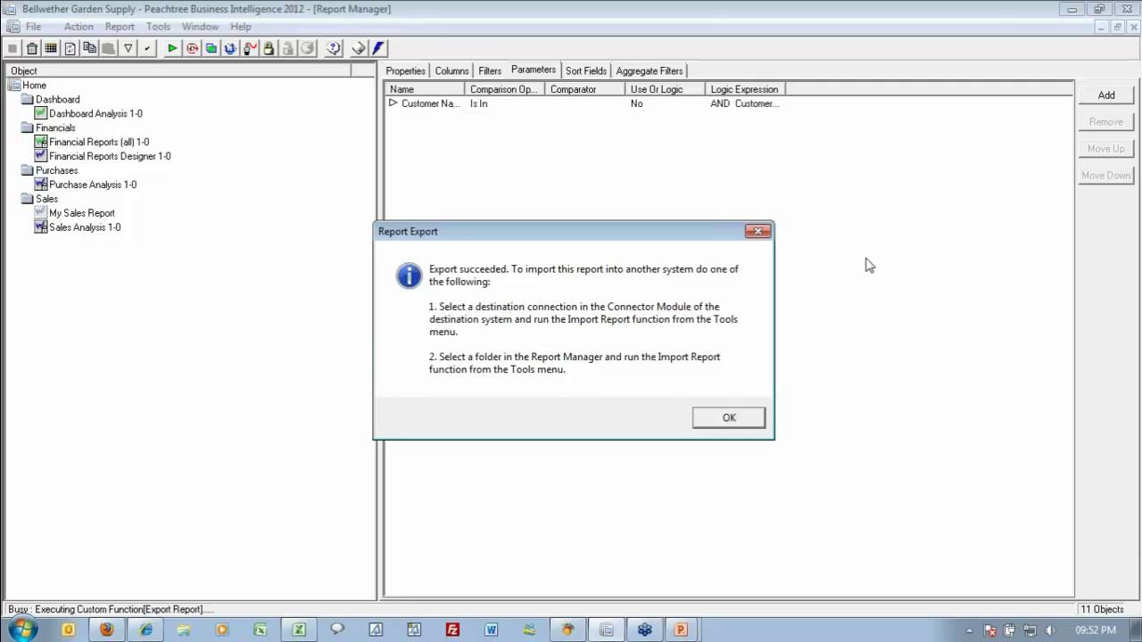
left_click(727, 416)
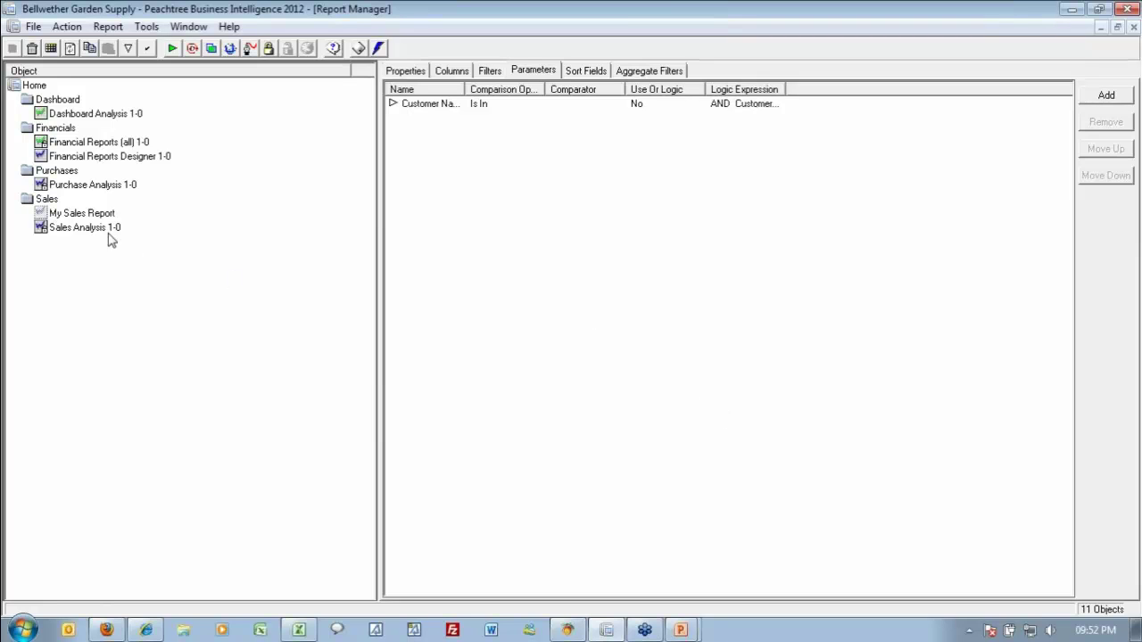
Start importing a report into the Sales folder from the compressed export file My Sales Report.al_ on the Desktop.
right_click(49, 199)
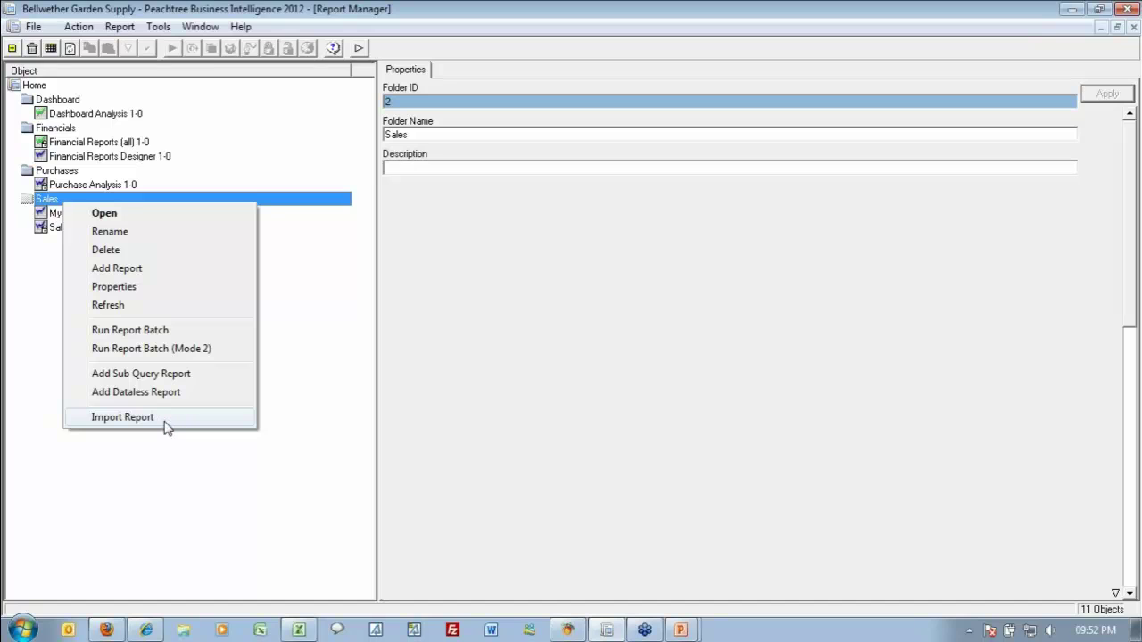
left_click(123, 417)
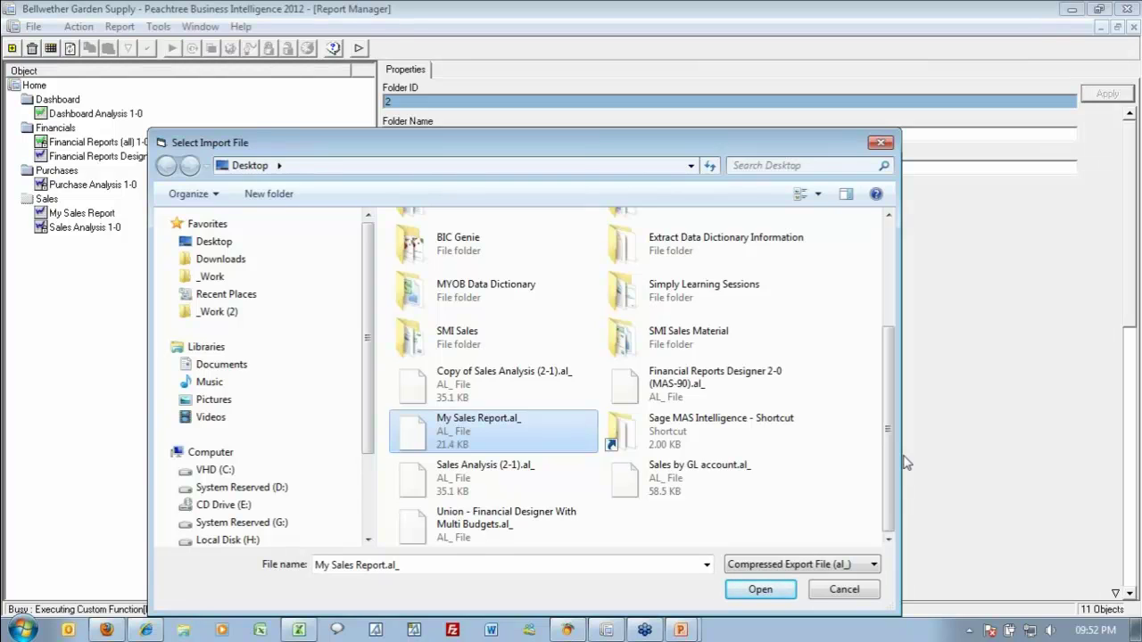
left_click(773, 598)
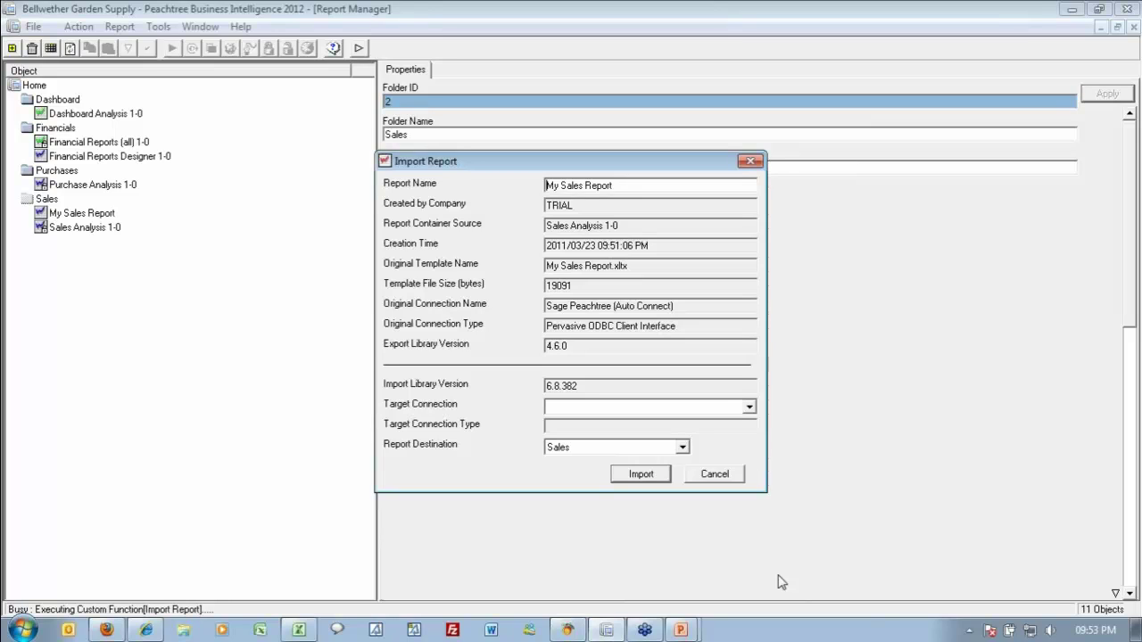
Import the report as My New Sales Report using the Sage Peachtree (Auto Connect) connection and the existing Sales Analysis 1-0 container.
left_click(563, 185)
type("New")
left_click(749, 408)
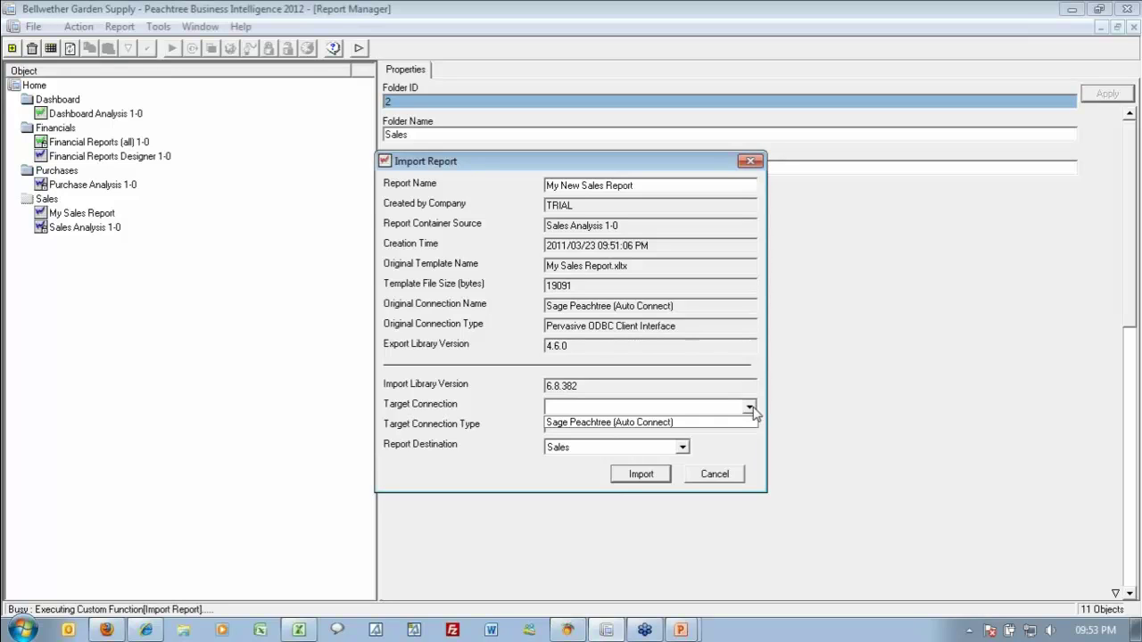
left_click(687, 422)
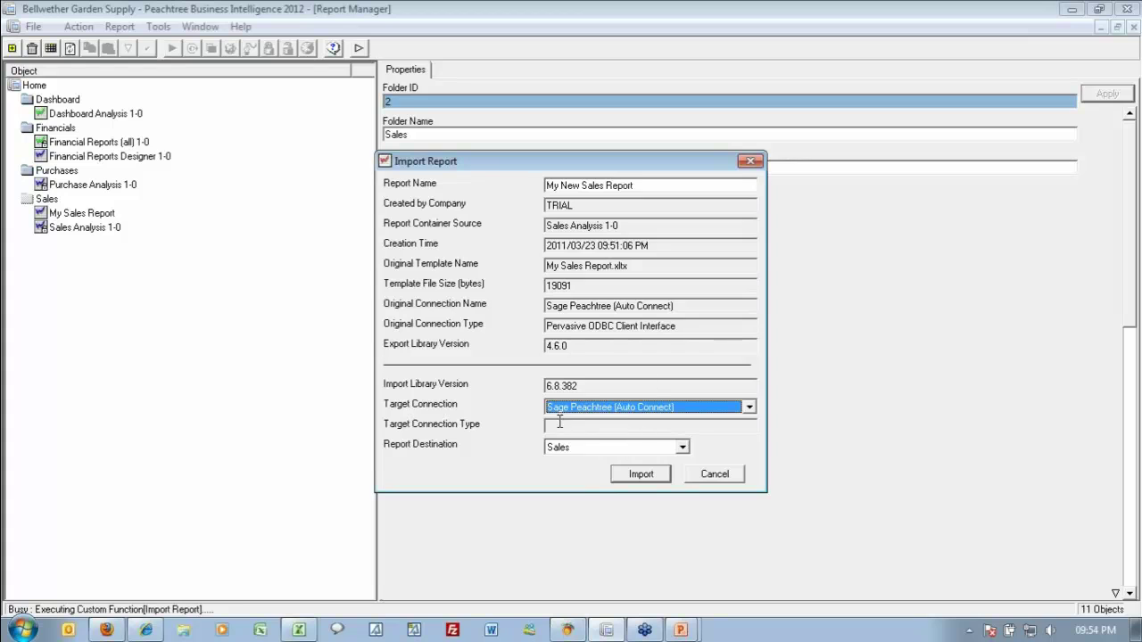
left_click(646, 478)
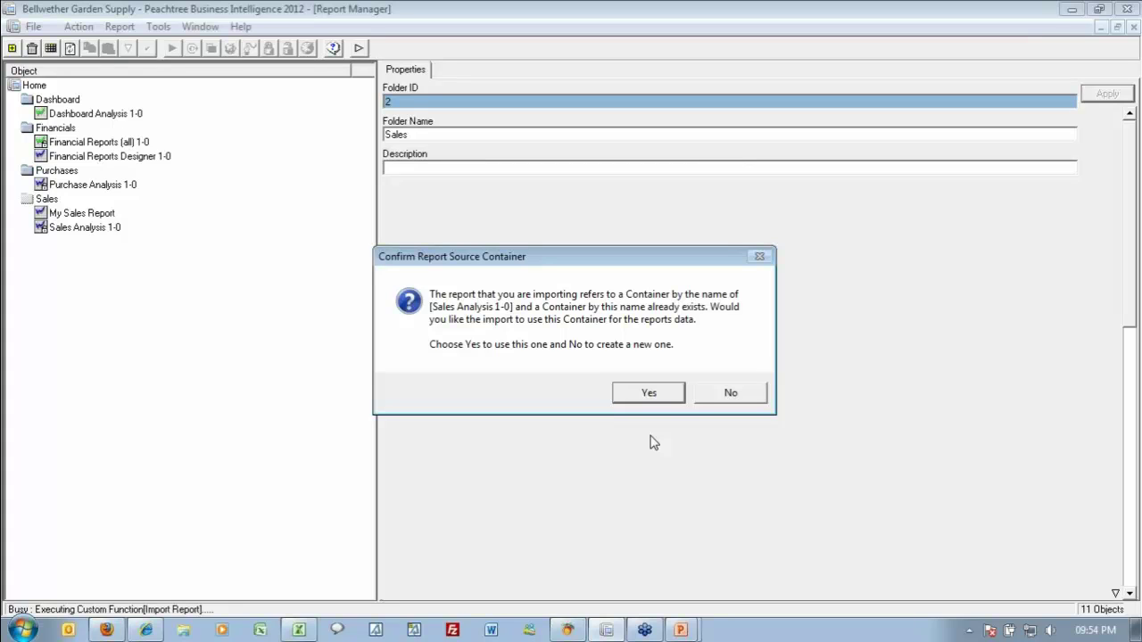
left_click(656, 395)
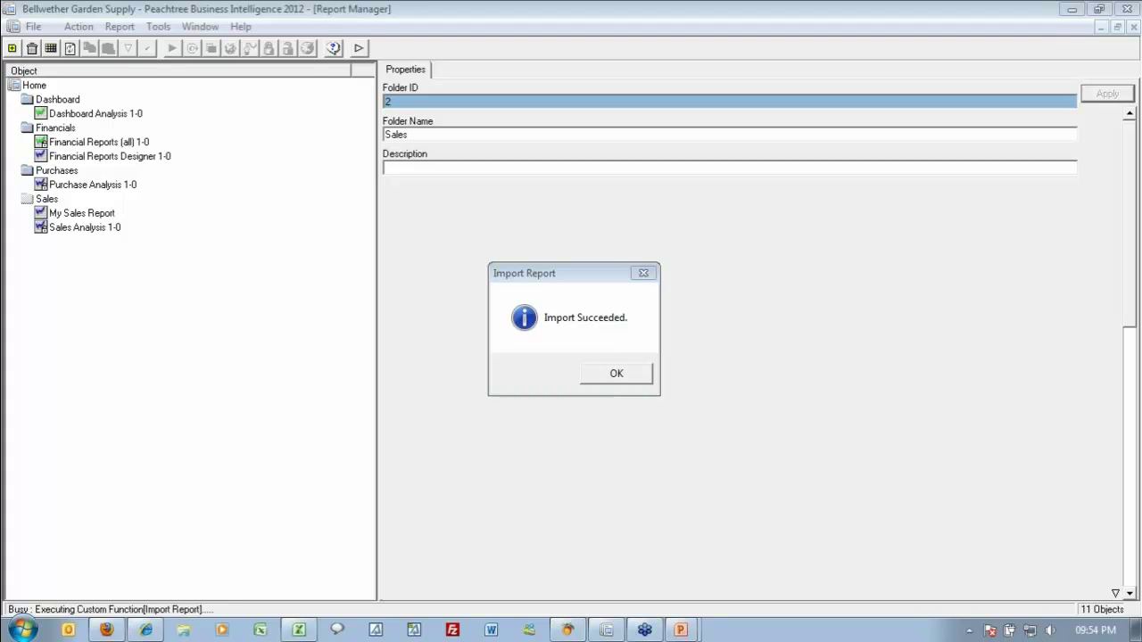
left_click(629, 380)
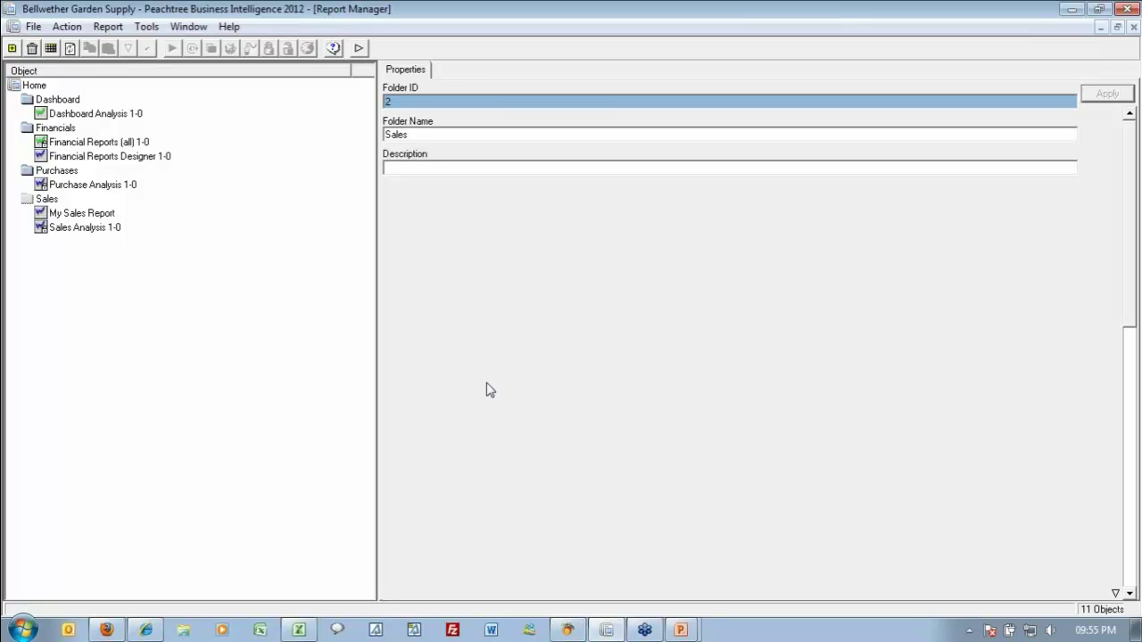
Run the Financial Reports (all) 1-0 report with Fiscal Year Start 2011 and the budget name Budget.
left_click(113, 145)
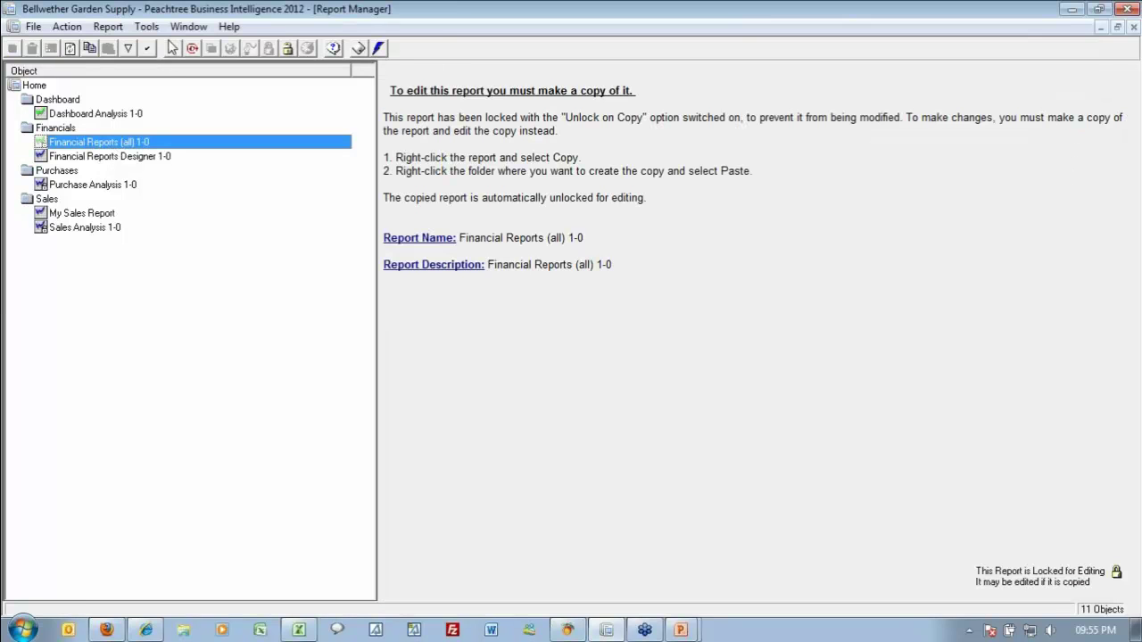
left_click(172, 48)
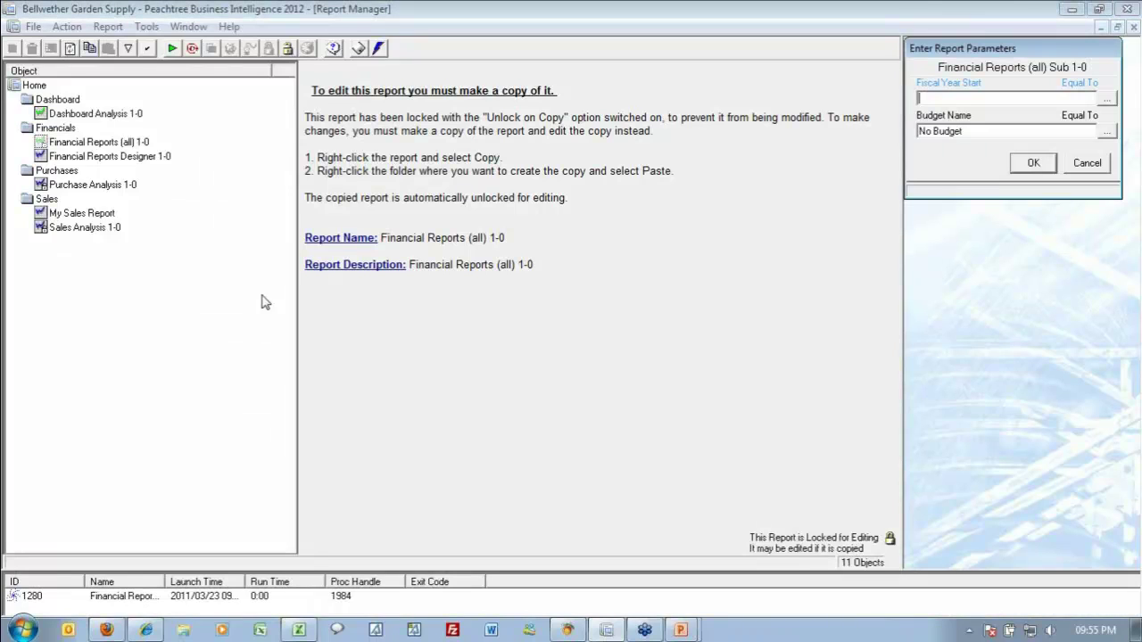
left_click(1106, 98)
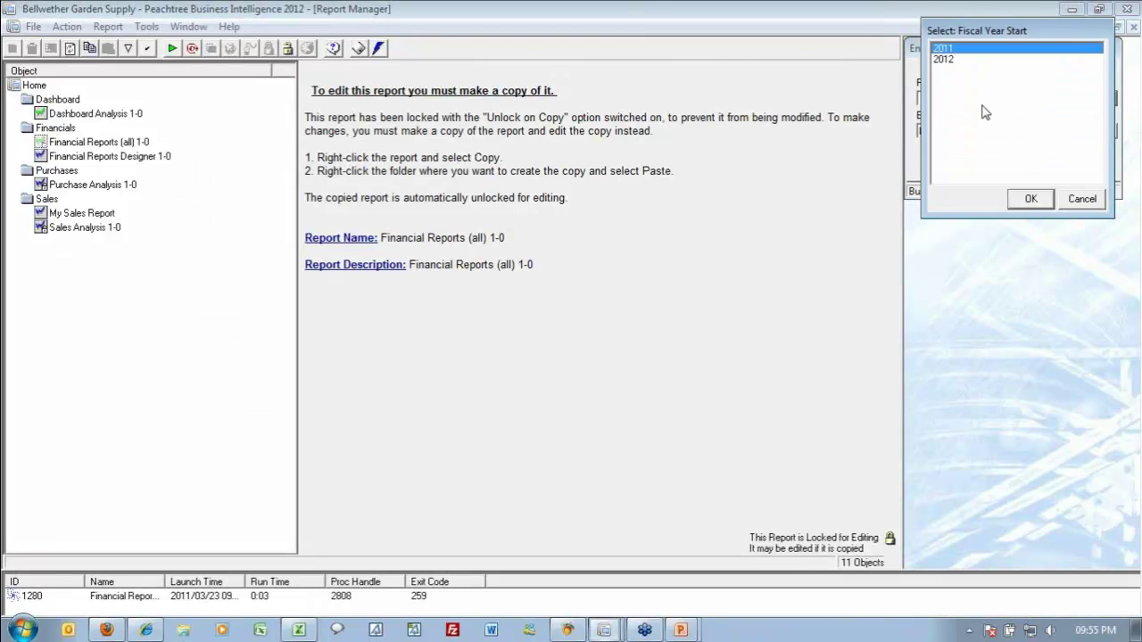
left_click(963, 59)
key("Up")
left_click(1032, 200)
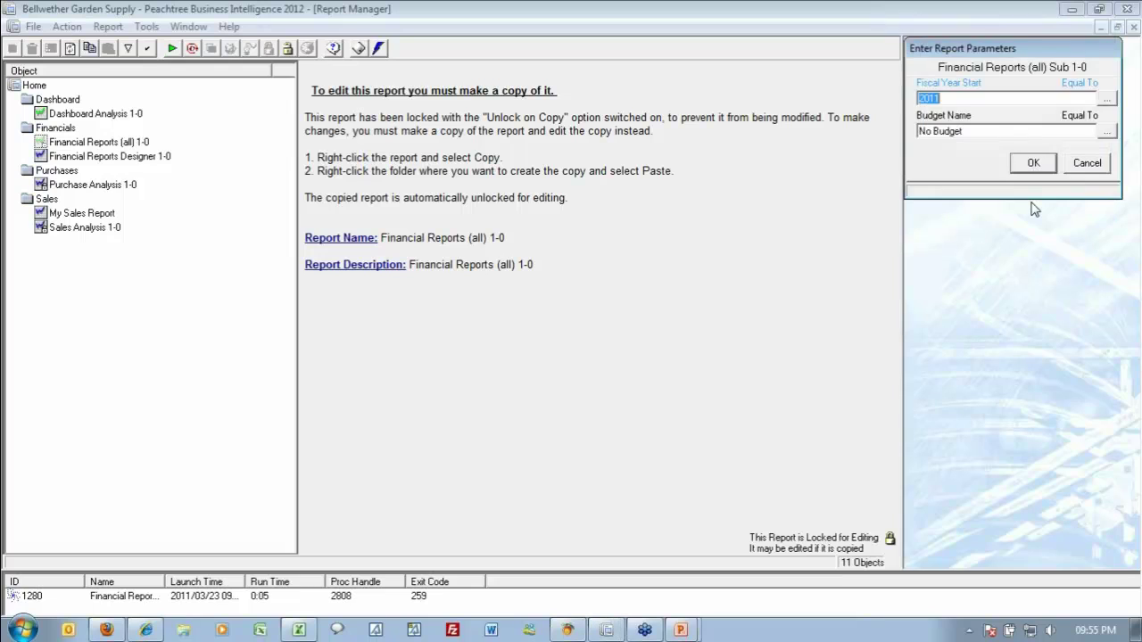
left_click(1105, 132)
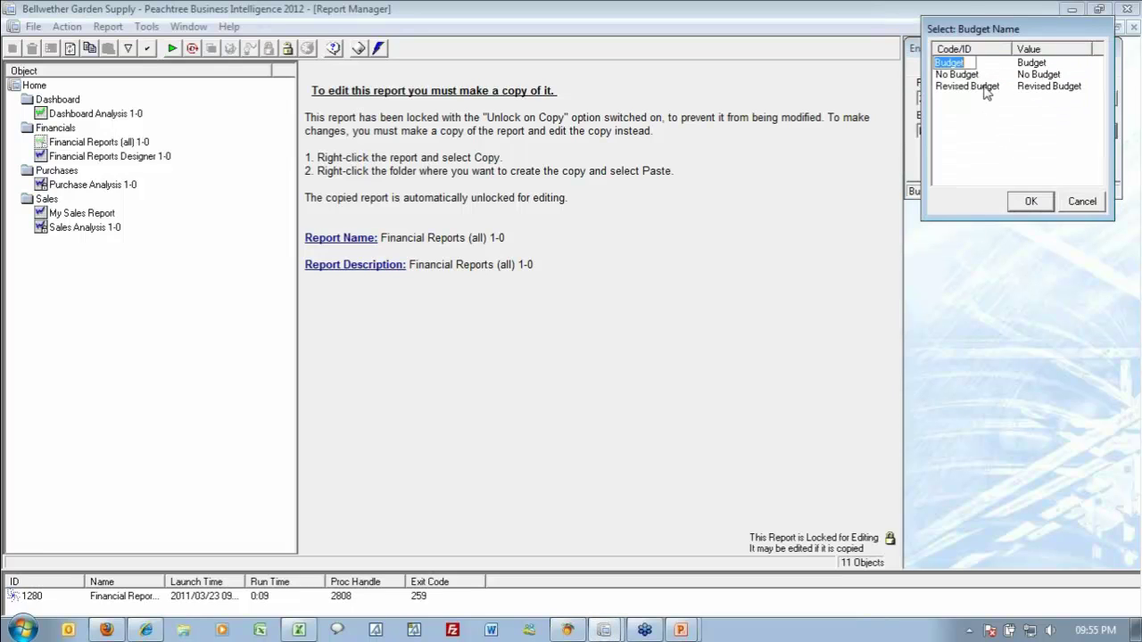
left_click(1030, 200)
left_click(1033, 162)
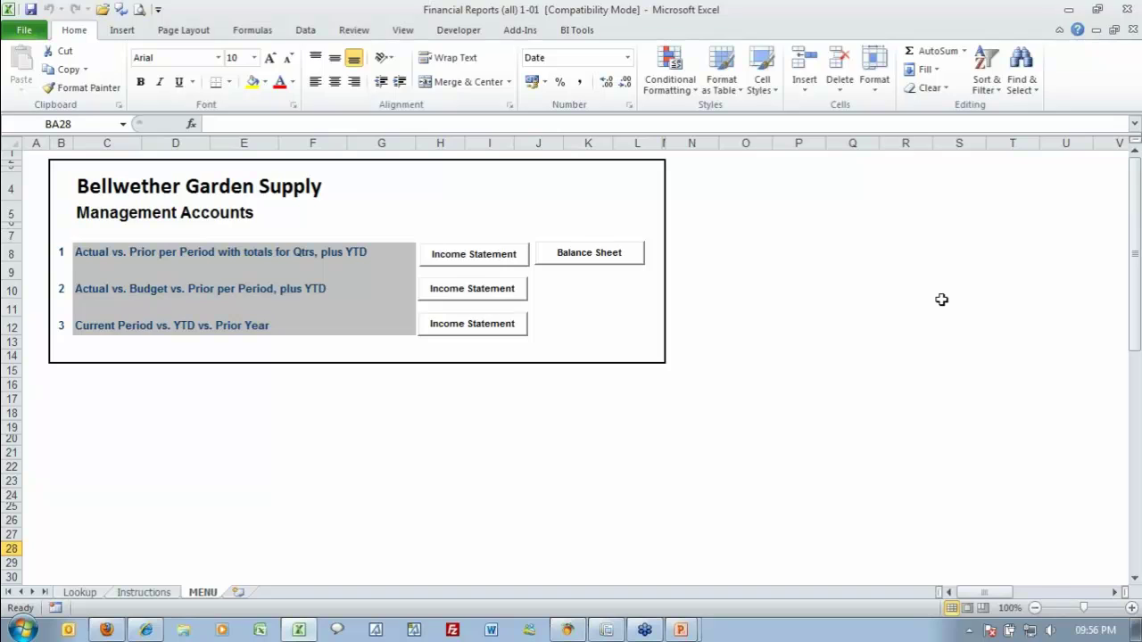
Switch to the Report Manager and refresh the Sales folder's report list by collapsing and expanding the folder.
key("alt+Tab")
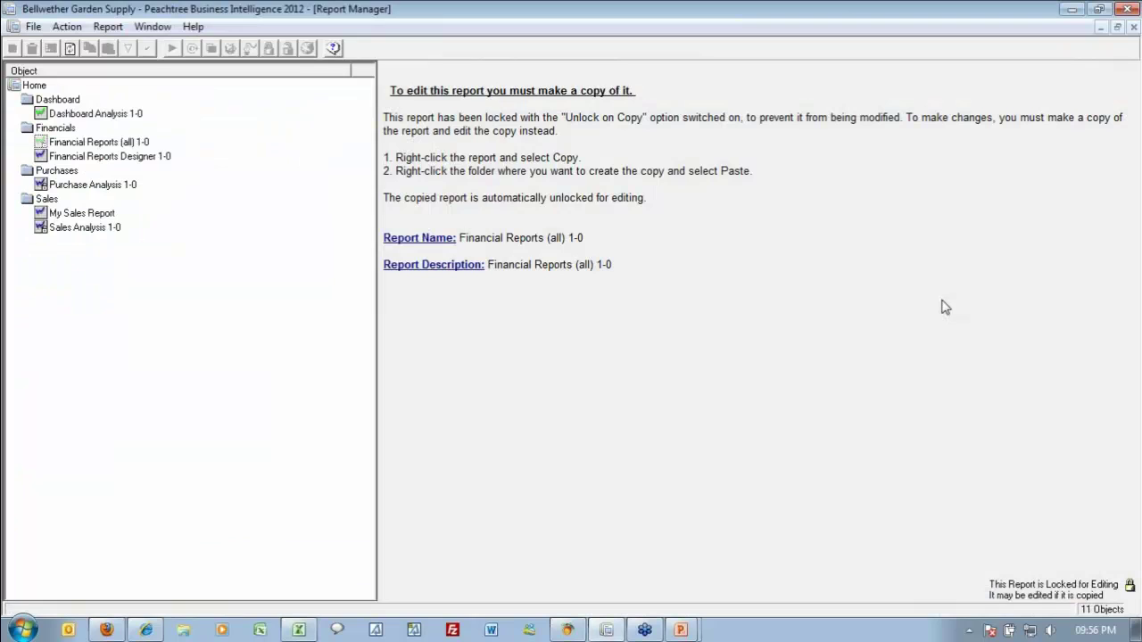
left_click(89, 199)
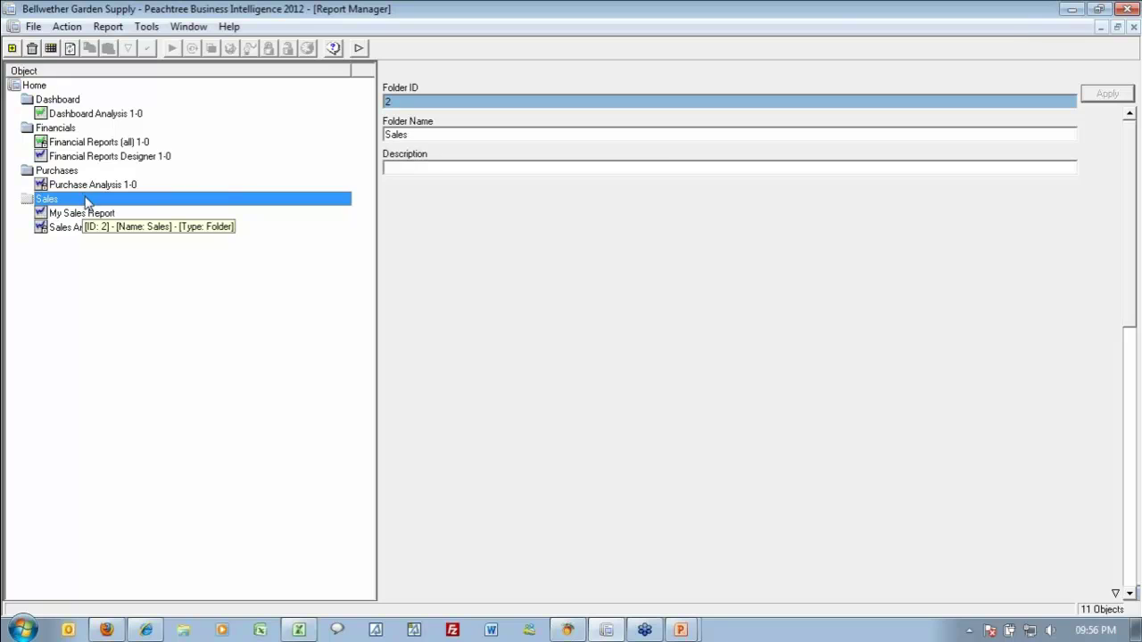
double_click(87, 202)
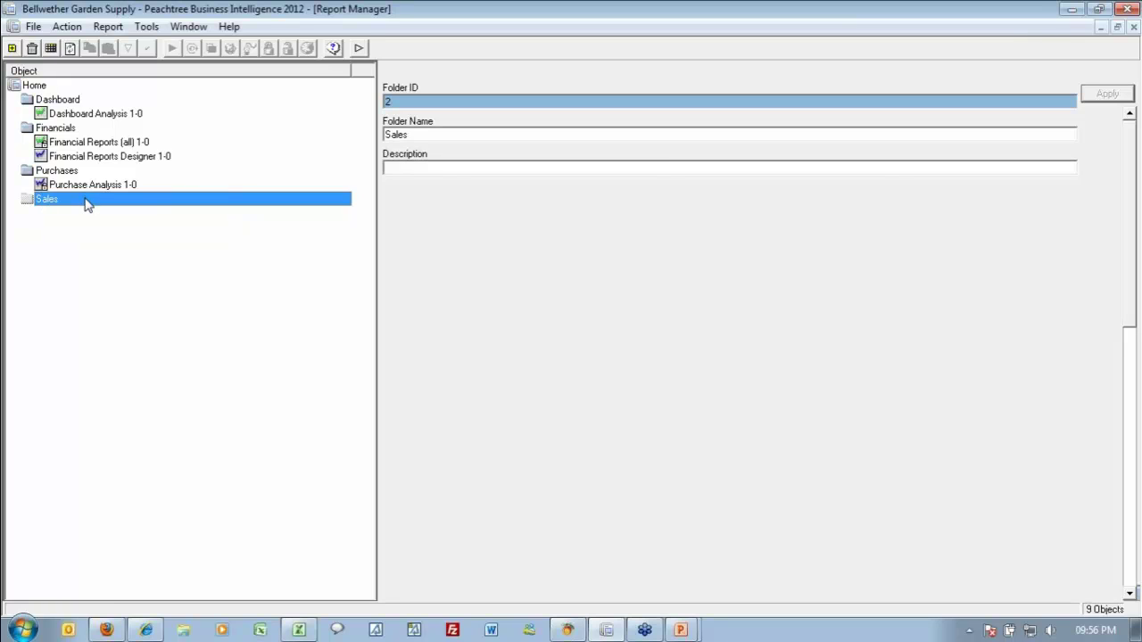
double_click(86, 202)
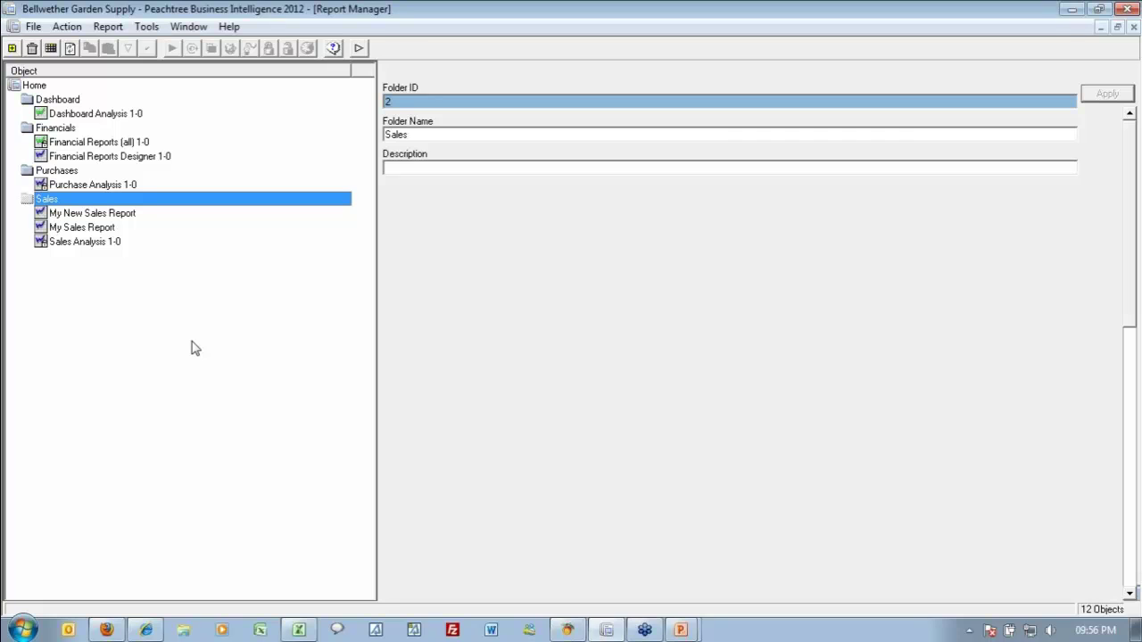
Switch to Excel and generate the Income Statement for Actual vs. Prior per Period with totals for Qtrs, plus YTD.
key("alt+Tab")
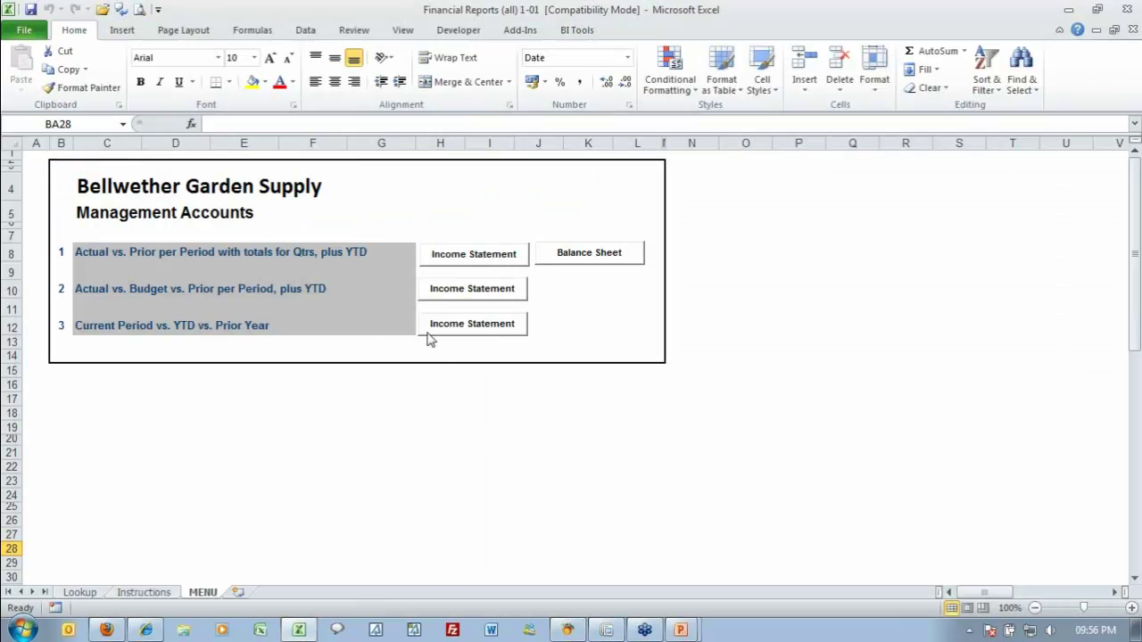
left_click(464, 260)
left_click(686, 202)
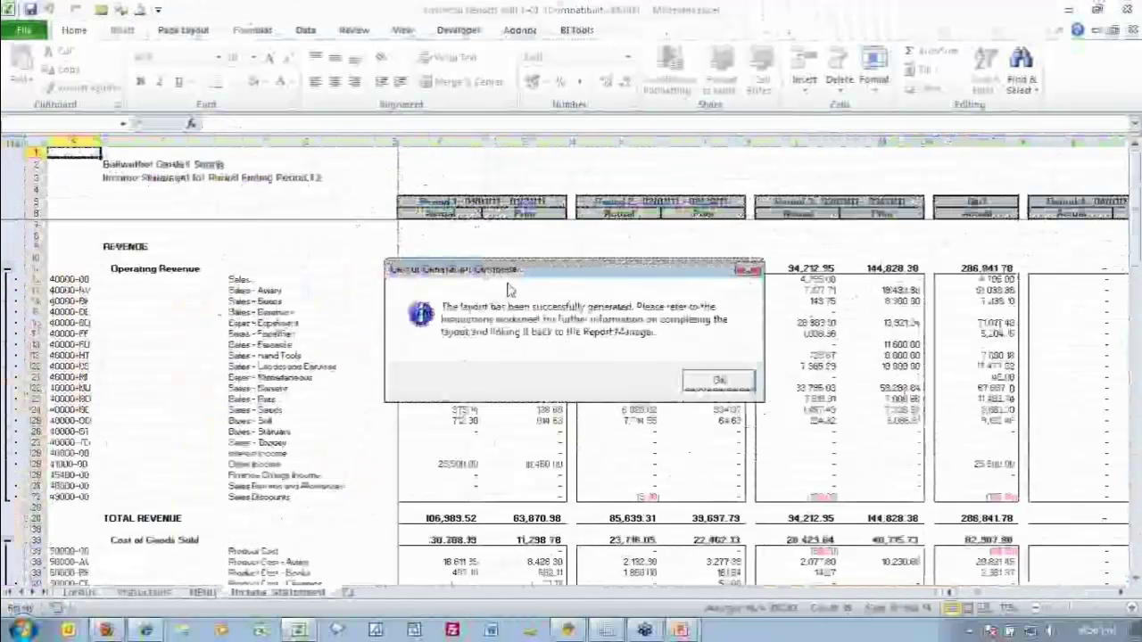
left_click(735, 381)
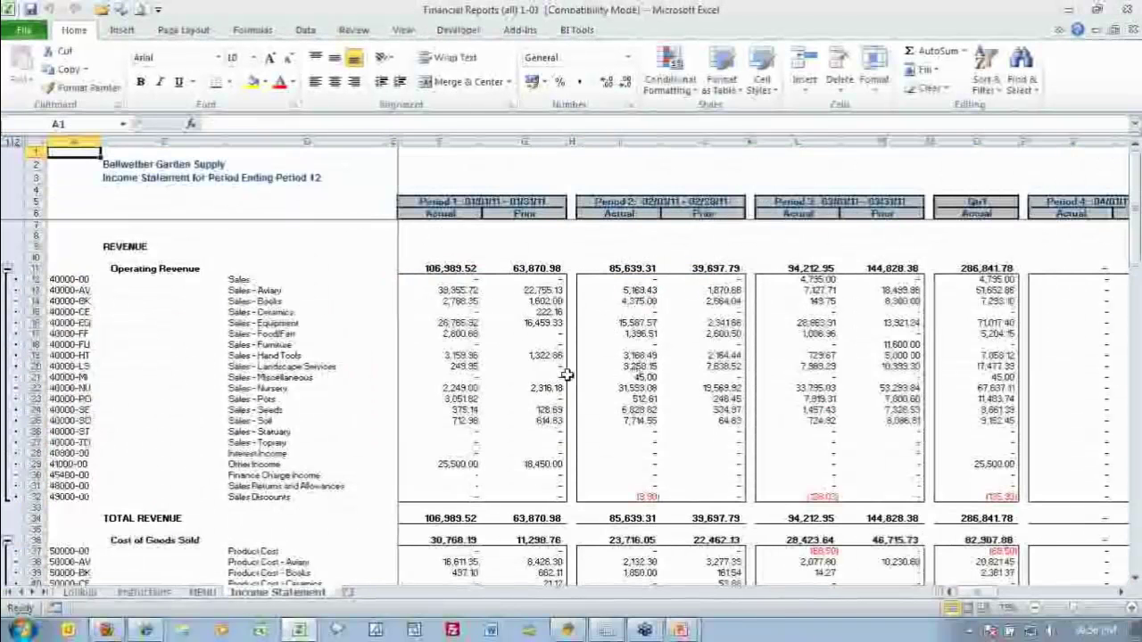
Delete rows 15 to 21 of the Income Statement, from Sales - Ceramics through Sales - Miscellaneous.
left_click(517, 377)
left_click(518, 366)
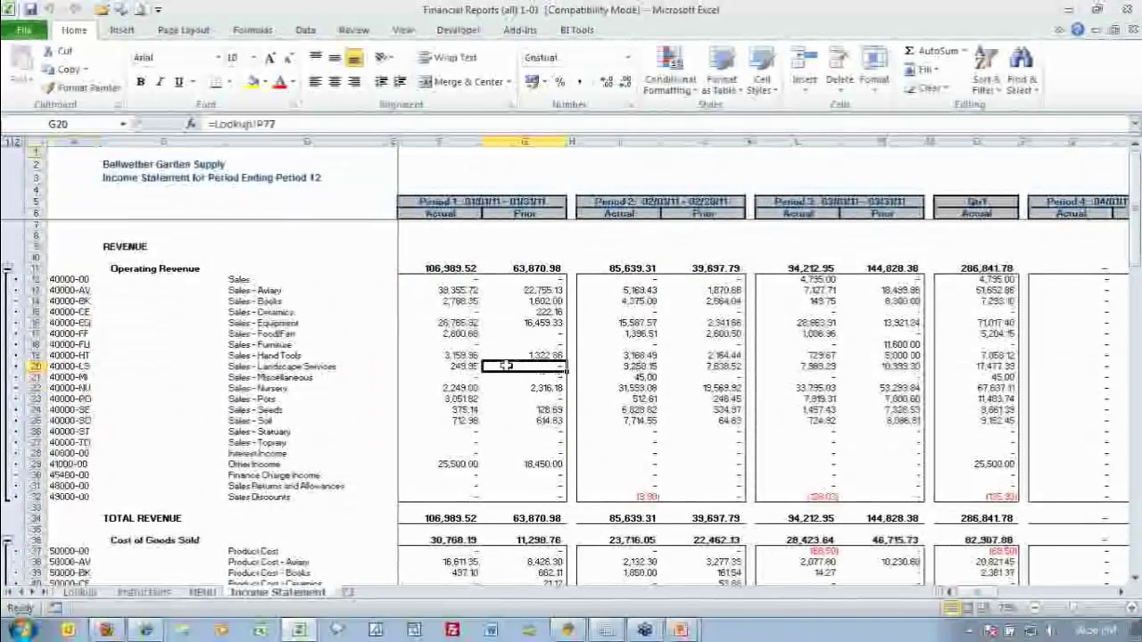
left_click(1130, 608)
left_click(1130, 607)
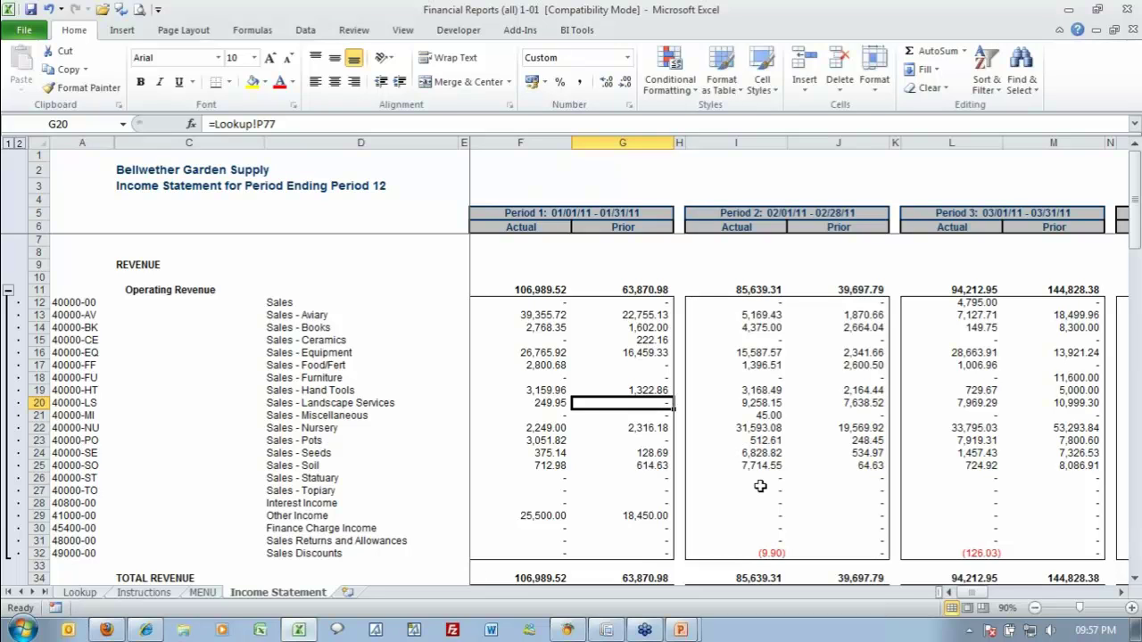
left_click_drag(39, 340, 38, 415)
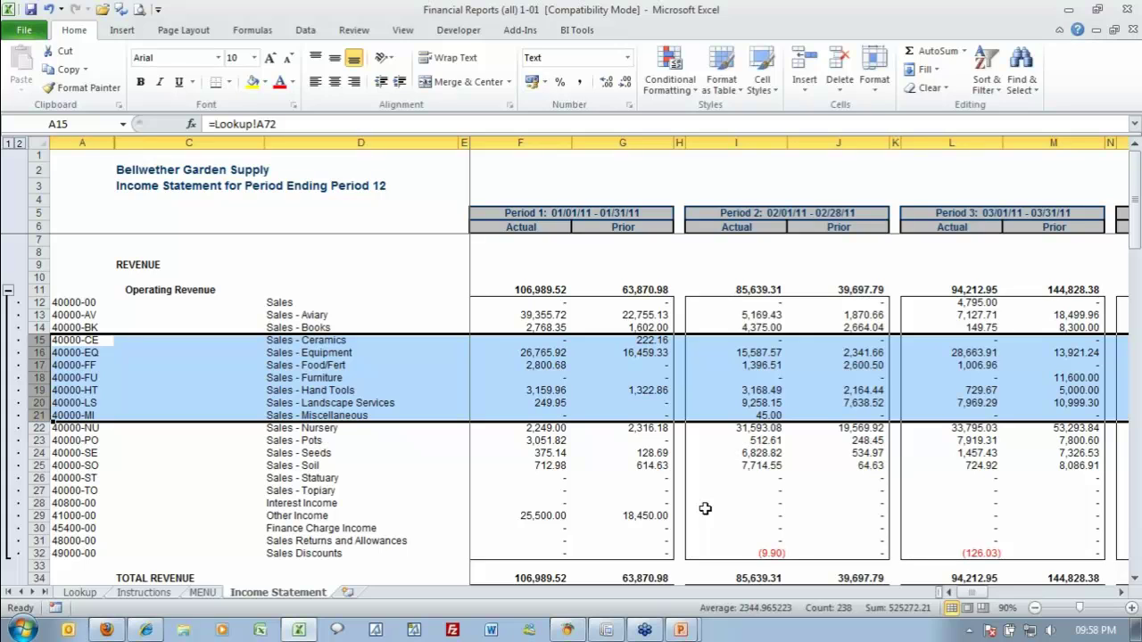
key("ctrl+minus")
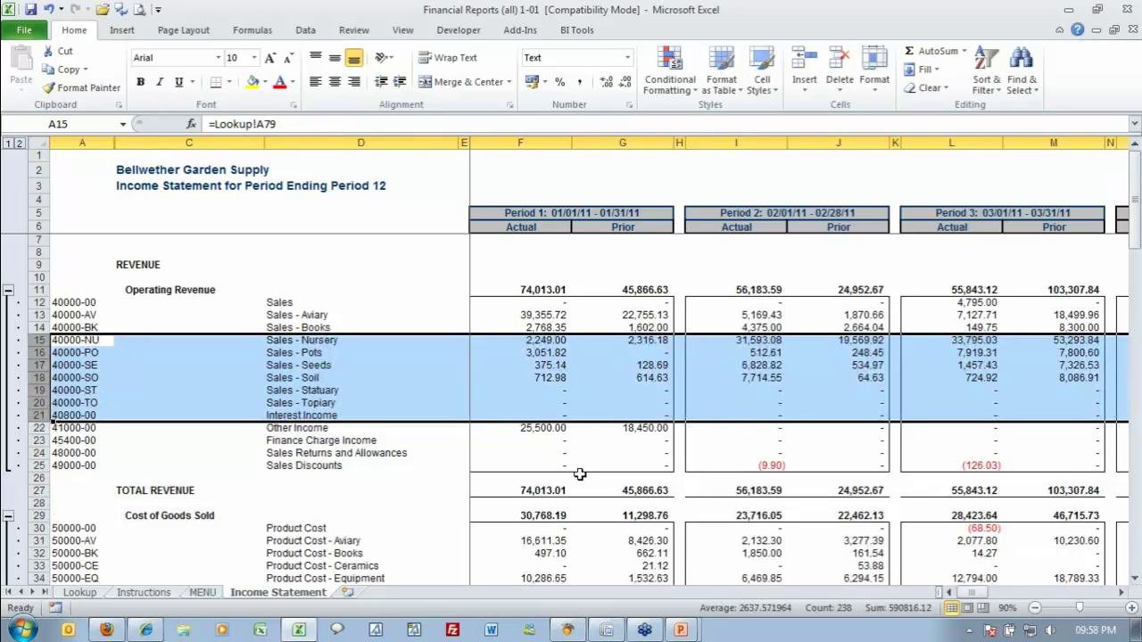
Delete rows 15 to 22 of the Income Statement, from Sales - Nursery through Other Income.
left_click(589, 365)
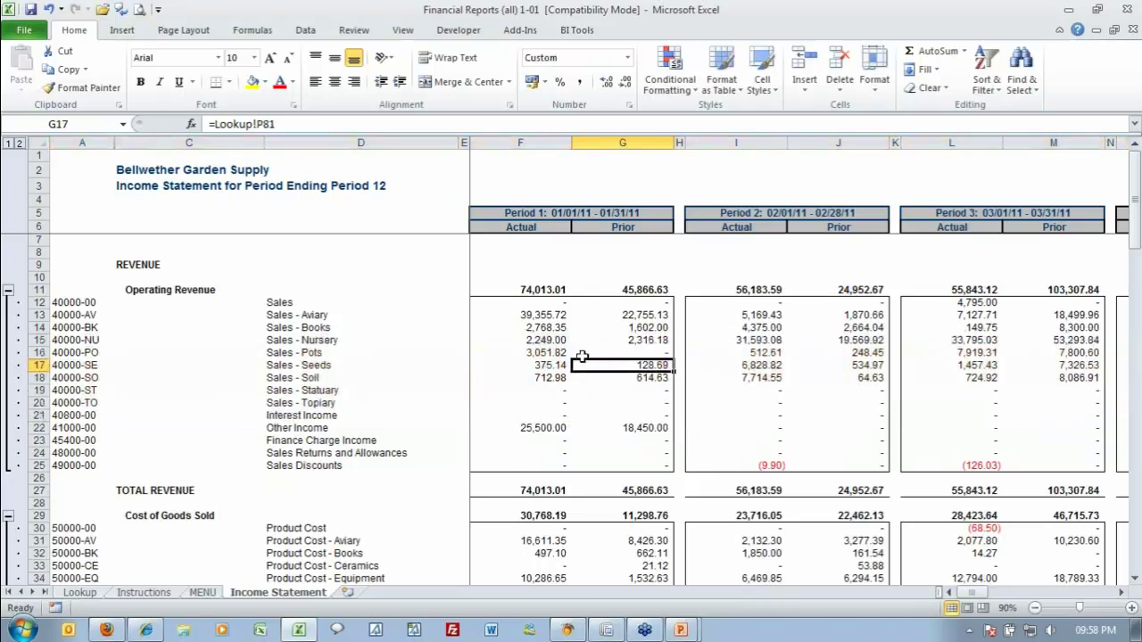
left_click_drag(36, 340, 36, 416)
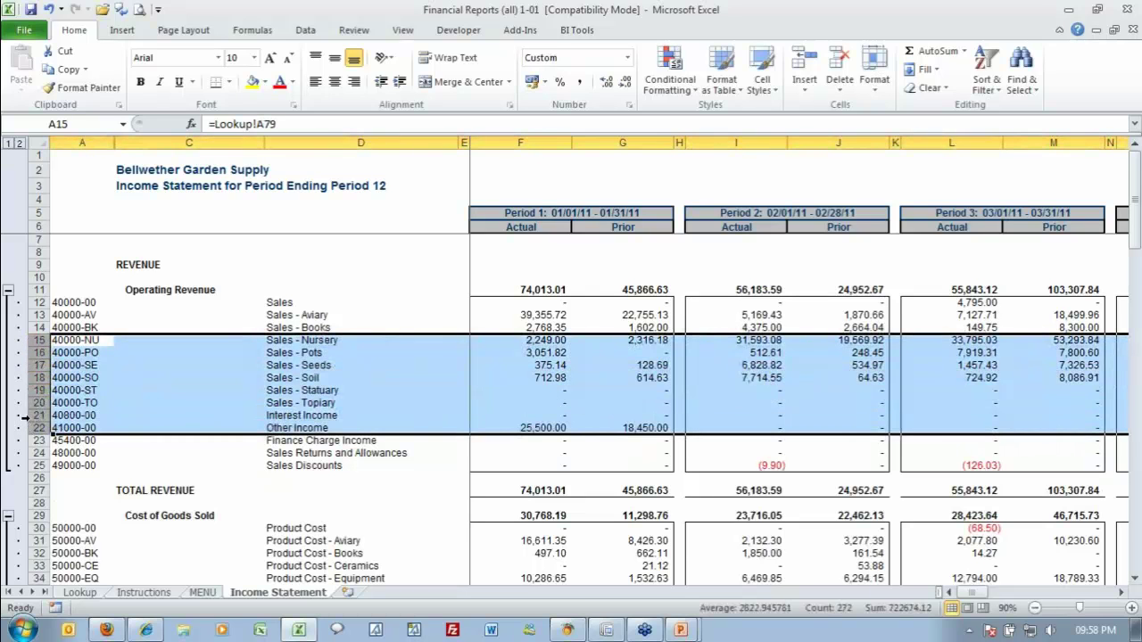
key("ctrl+minus")
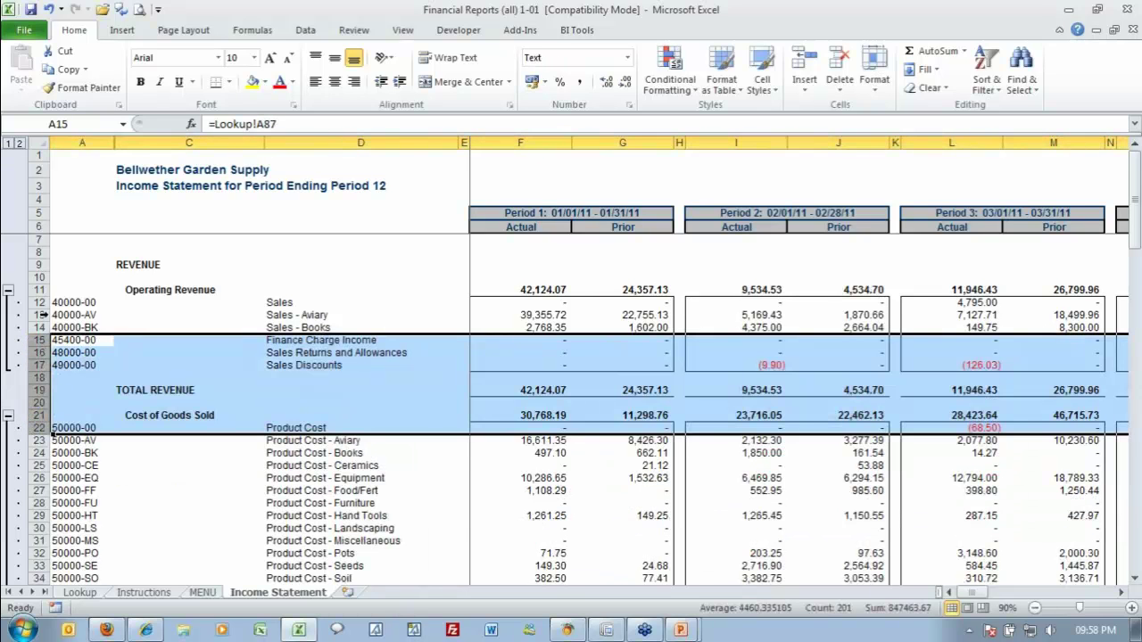
Start adding accounts at row 12, the Sales account under Operating Revenue, and filter the account list to income statement accounts.
left_click(98, 303)
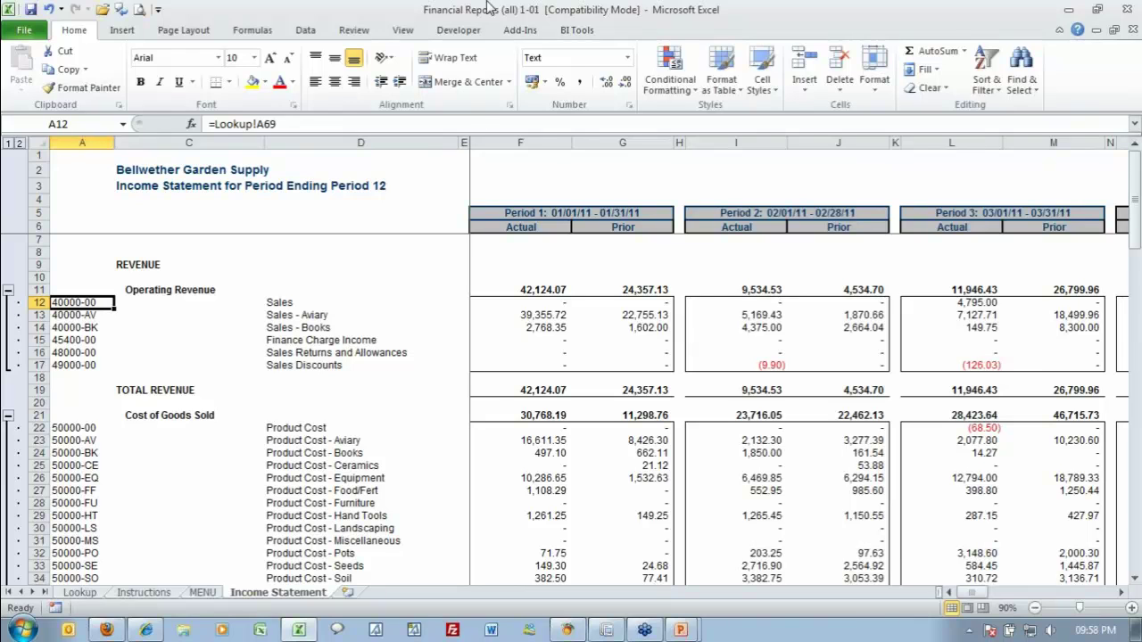
left_click(515, 36)
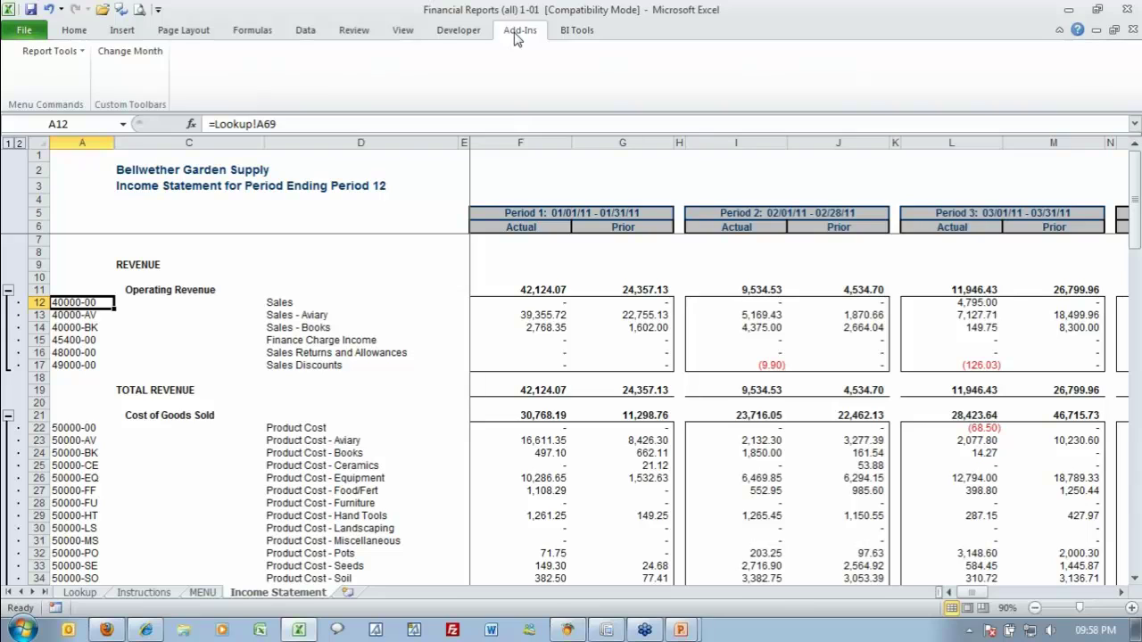
left_click(51, 51)
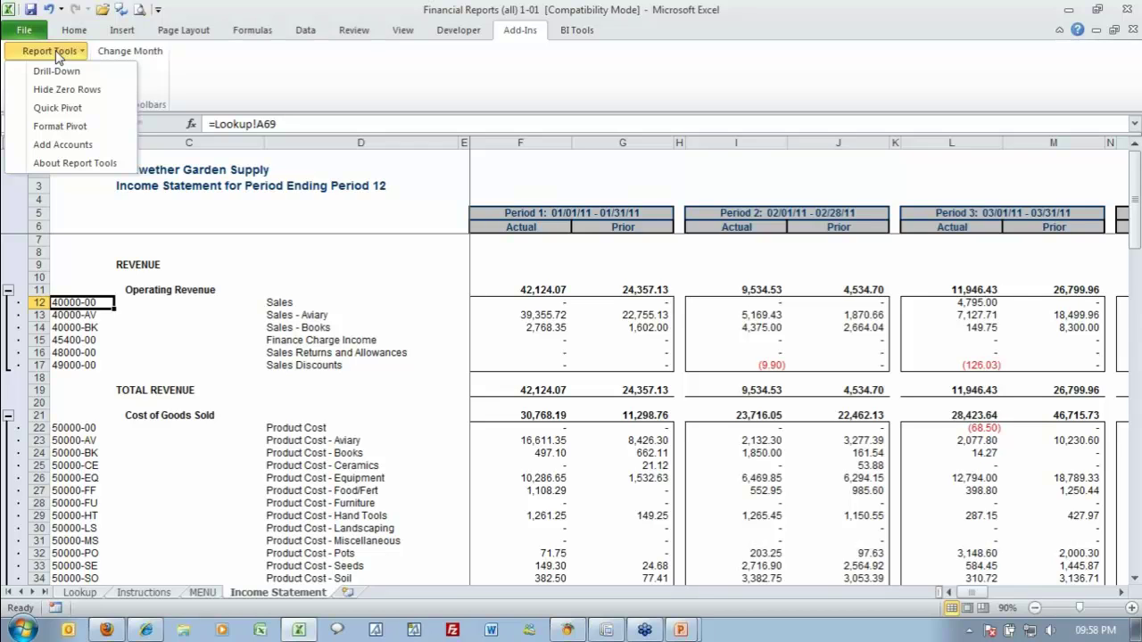
left_click(78, 148)
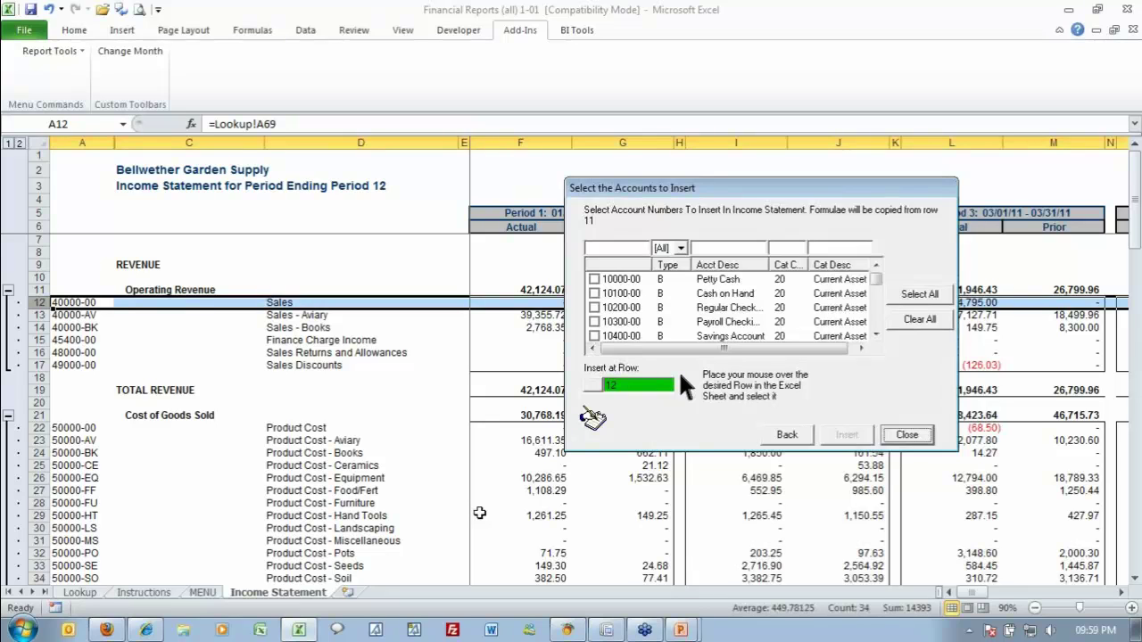
left_click(680, 248)
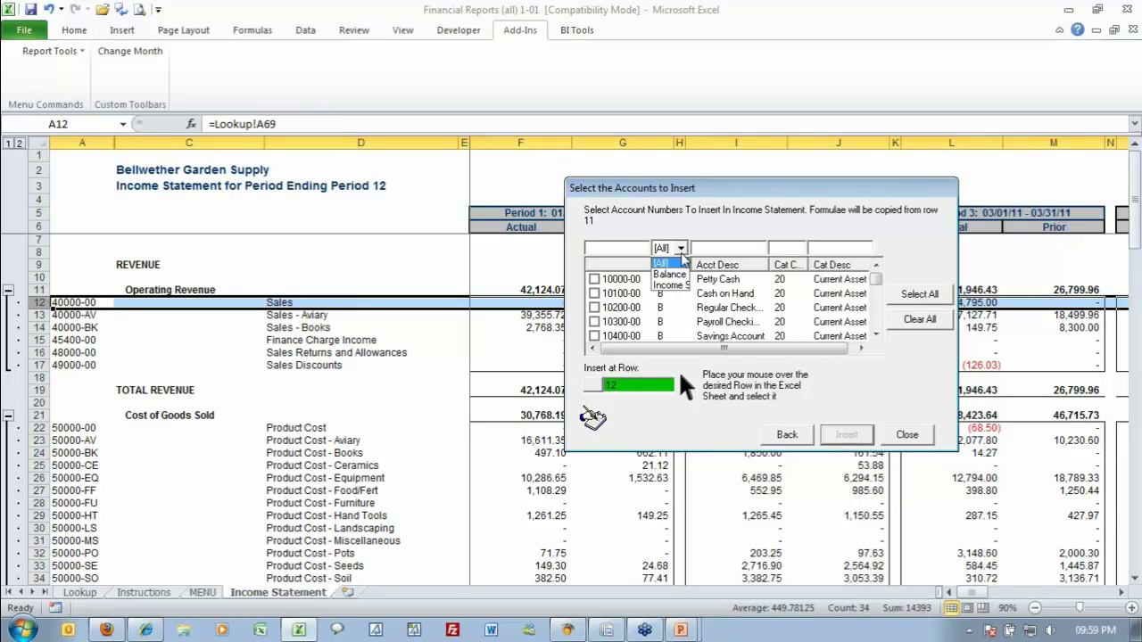
left_click(680, 254)
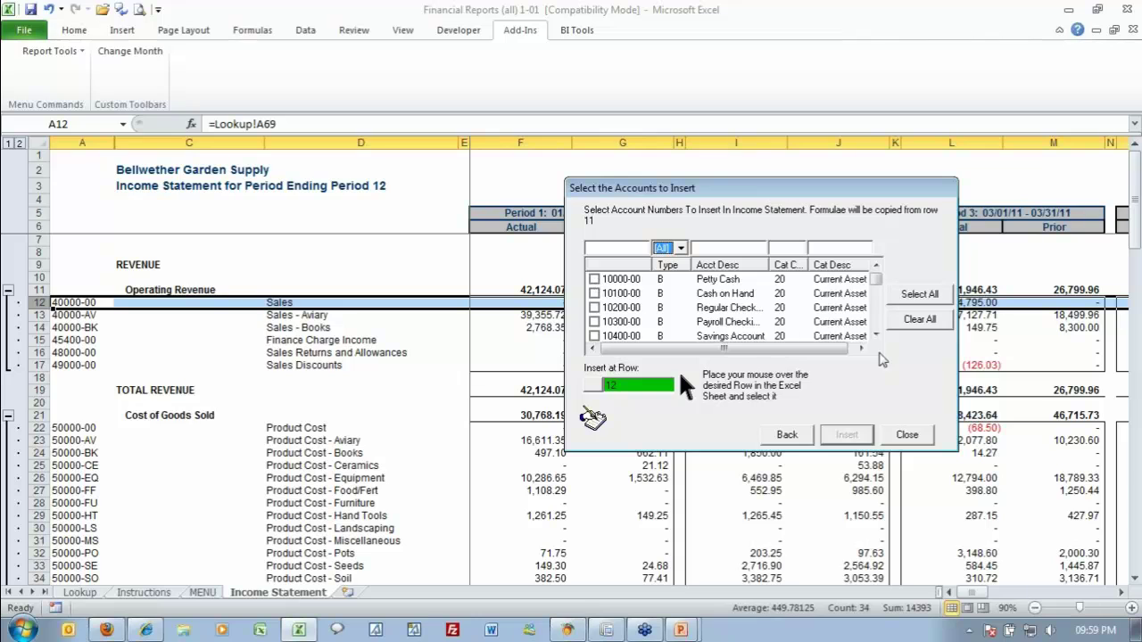
left_click(680, 248)
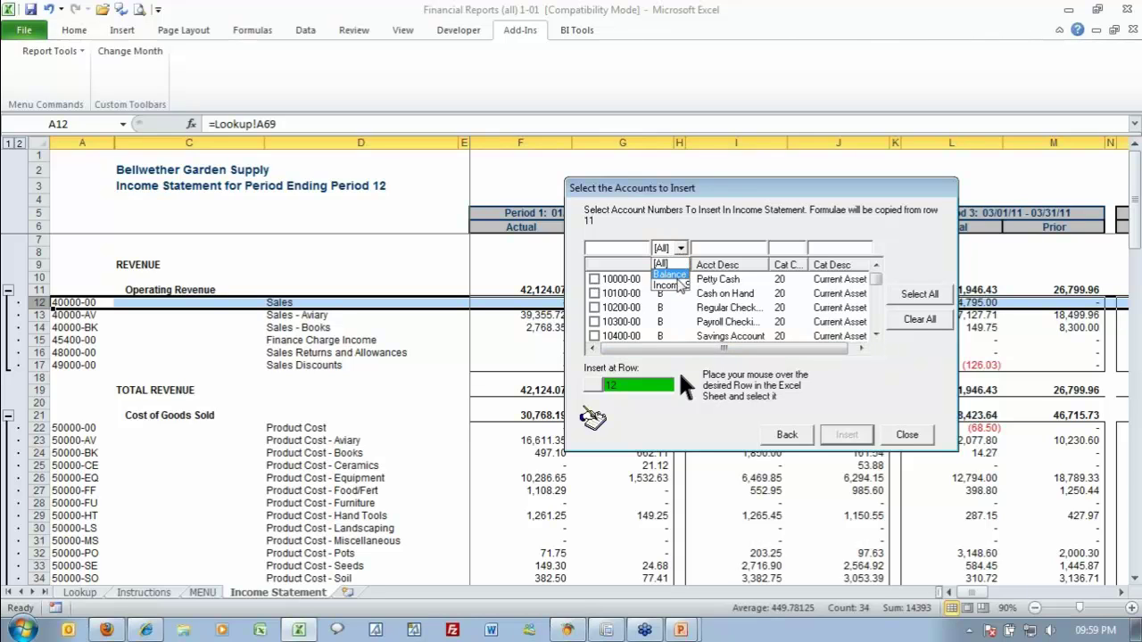
left_click(675, 283)
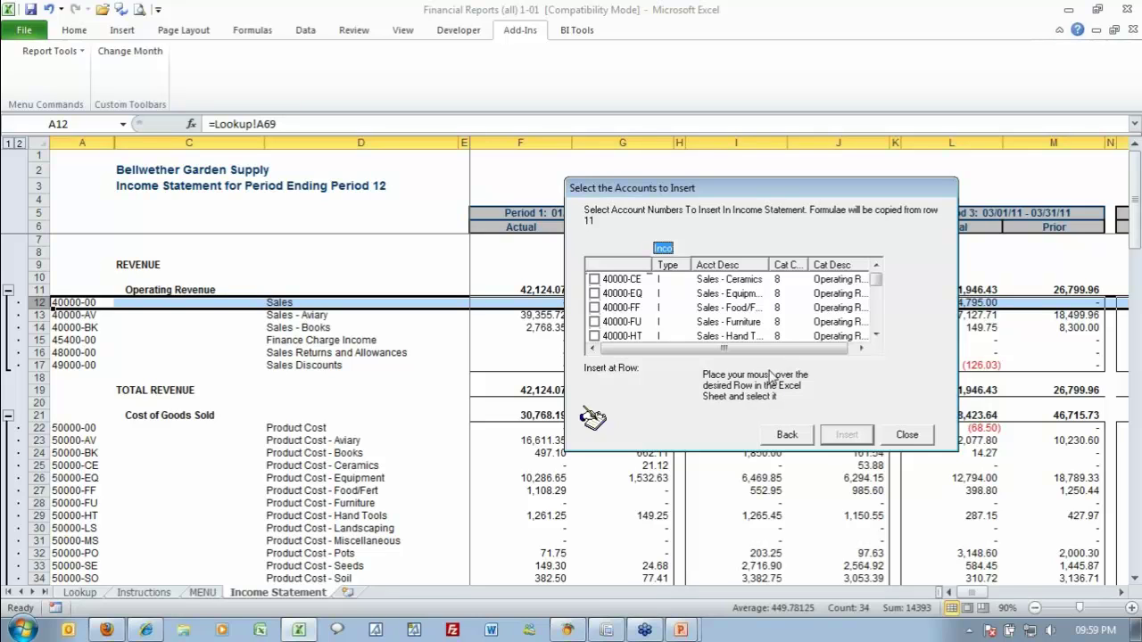
Try to insert the sales accounts 40000-CE through 40000-MI, from Ceramics to Miscellaneous, at row 12 of the Income Statement.
left_click(613, 283)
left_click(595, 279)
left_click(594, 293)
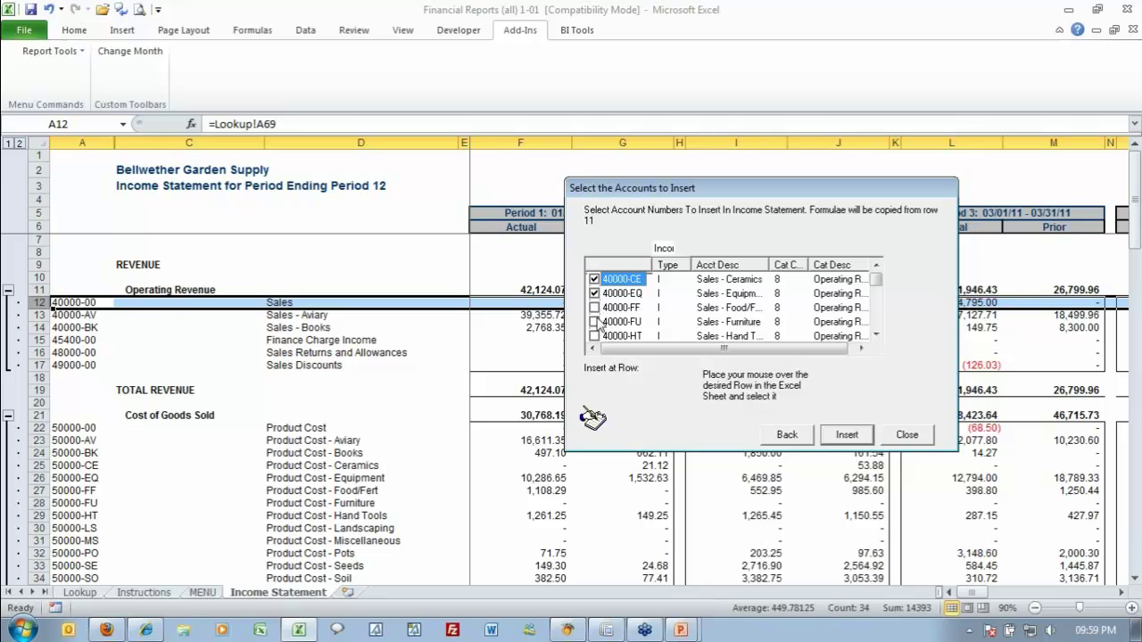
scroll(597, 337, "down", 3)
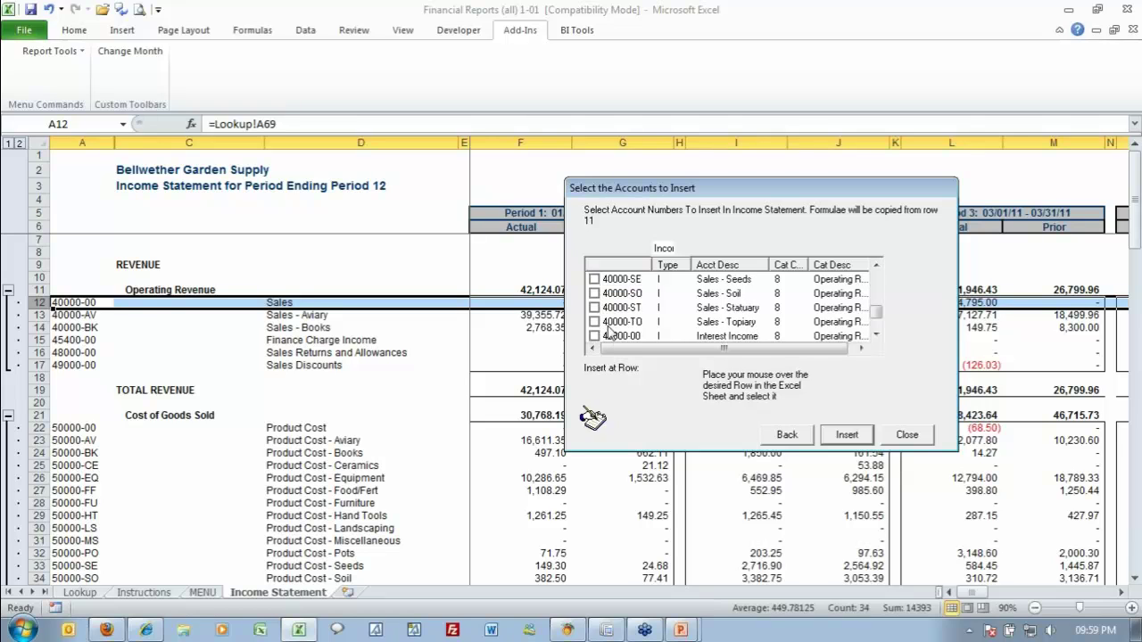
scroll(598, 295, "up", 2)
left_click(594, 279)
left_click(594, 294)
left_click(594, 308)
left_click(594, 322)
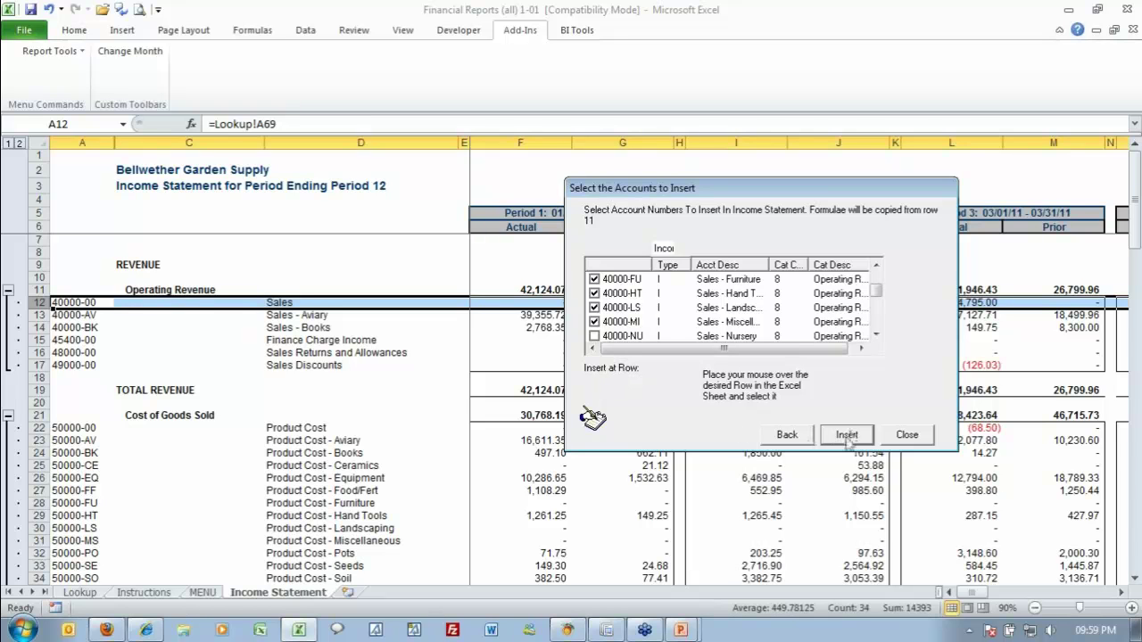
left_click(847, 436)
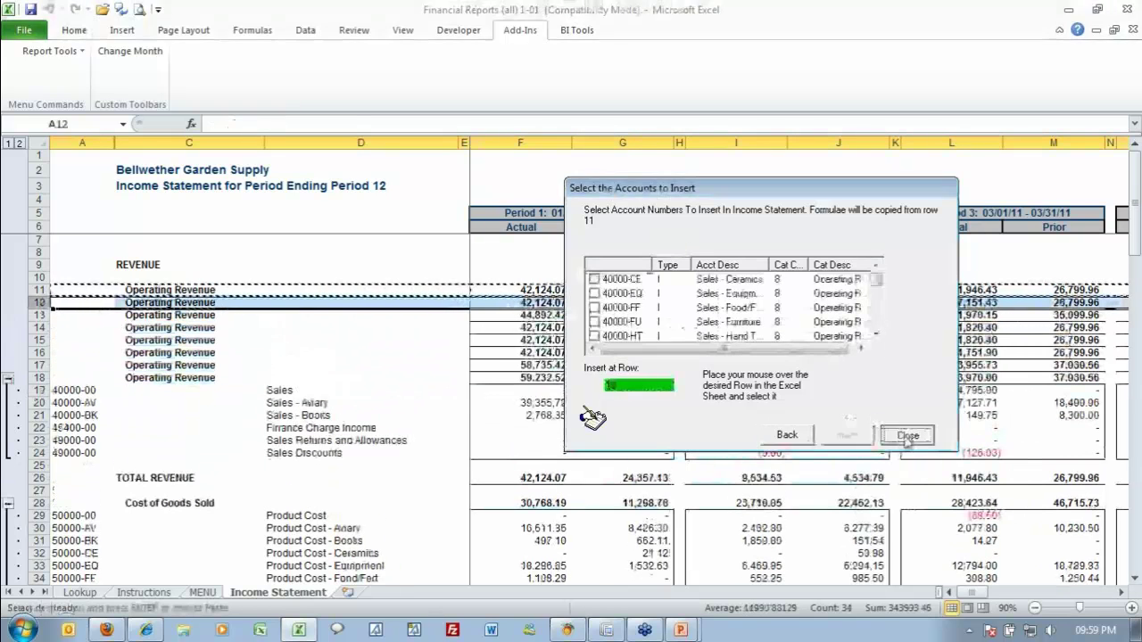
left_click(907, 435)
Delete the wrongly inserted Operating Revenue rows 12 to 18 from the Income Statement.
left_click_drag(40, 303, 42, 365)
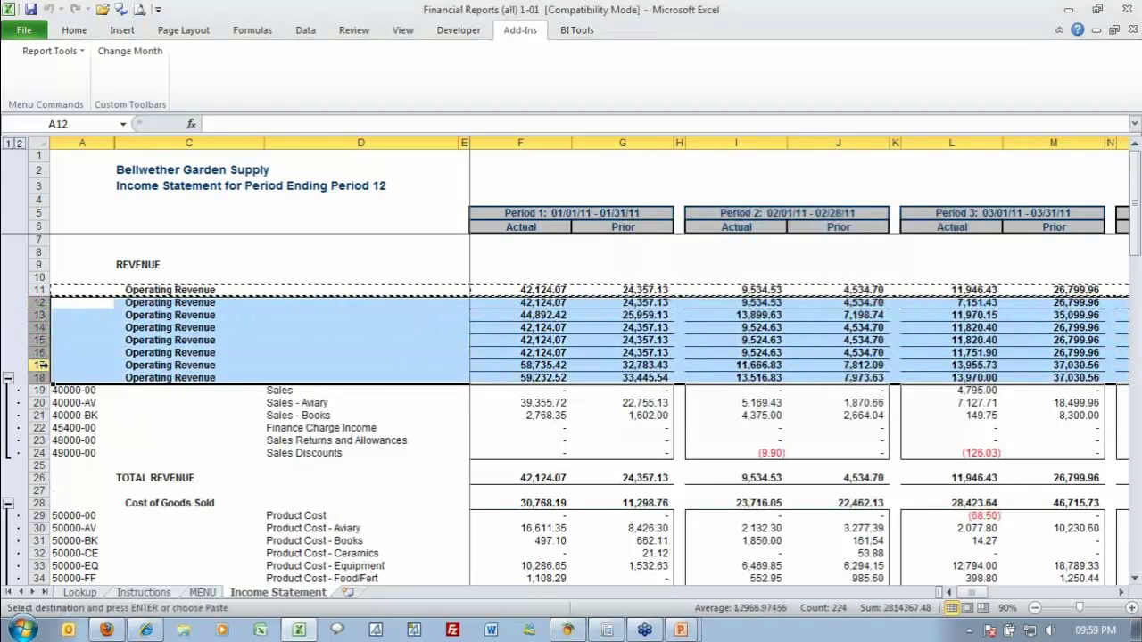
key("ctrl+minus")
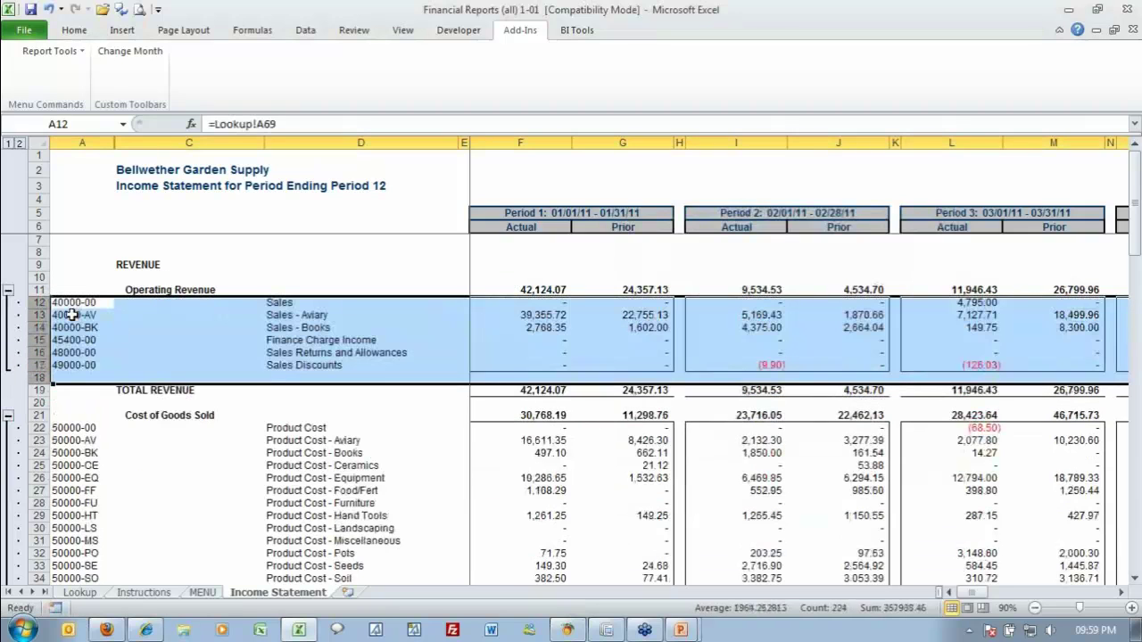
Start adding accounts at row 13, the Sales - Aviary account, with the account list filtered to income statement accounts.
left_click(71, 314)
left_click(49, 51)
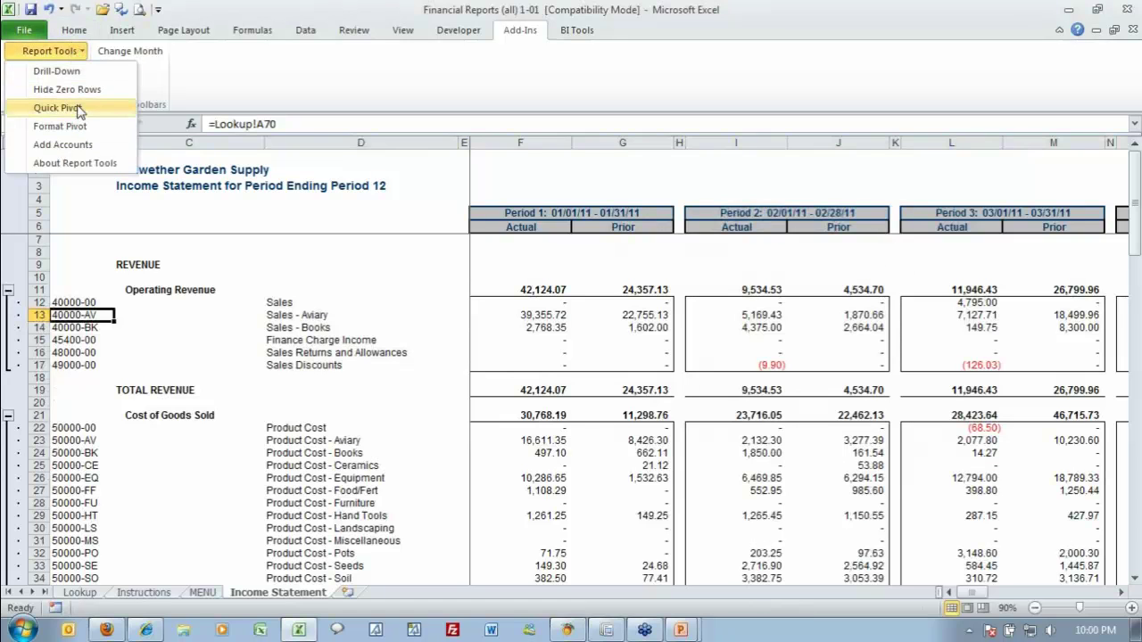
left_click(77, 144)
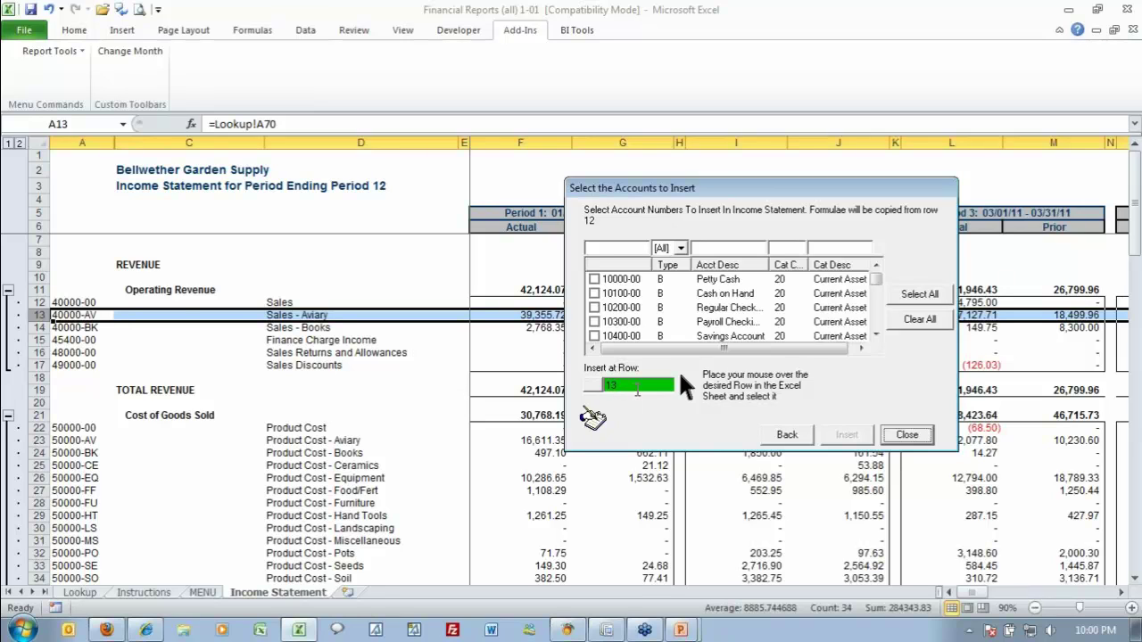
left_click(667, 251)
left_click(671, 288)
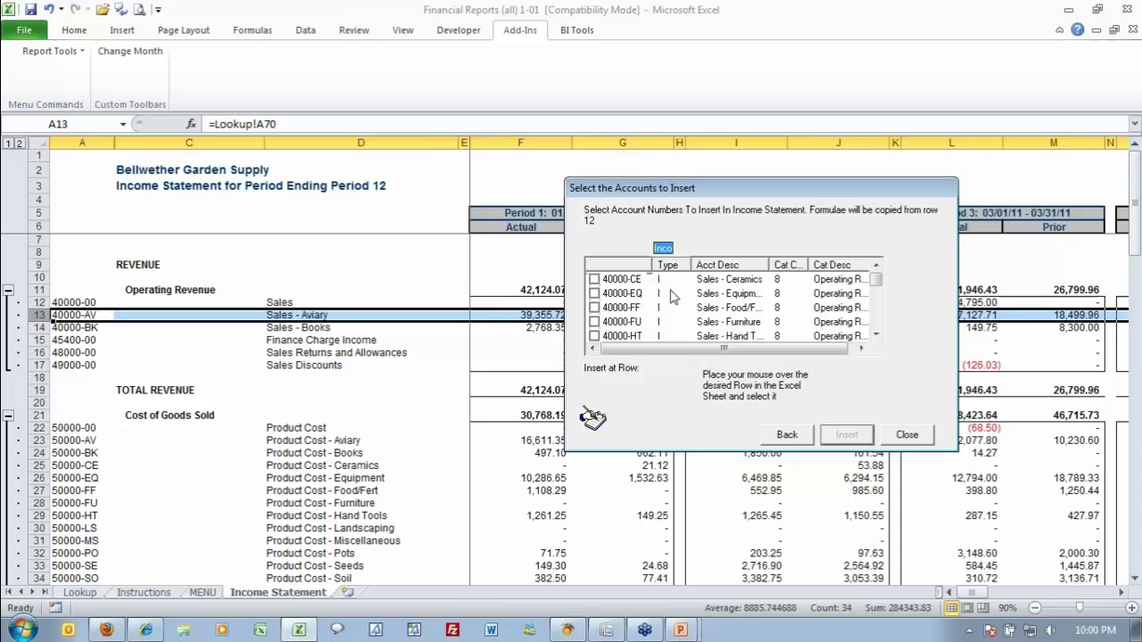
Insert accounts 40000-CE, 40000-EQ, 40000-FF, 40000-FU and 40000-HT at row 13 and finish adding accounts.
left_click(609, 297)
key("space")
key("Down")
key("space")
key("Down")
key("space")
key("Down")
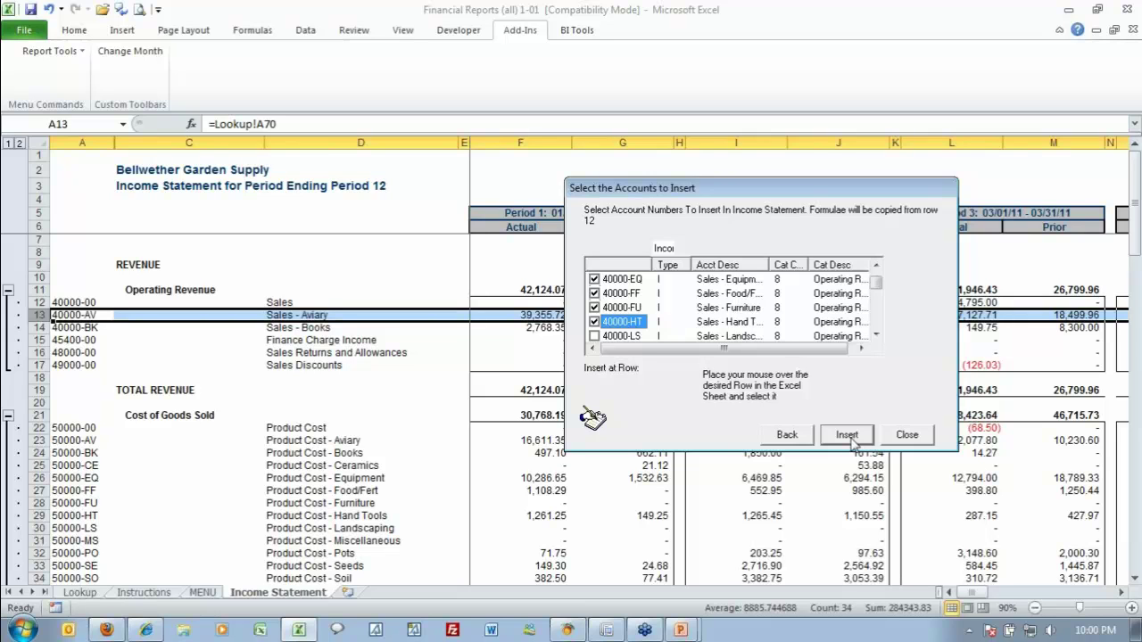
left_click(847, 437)
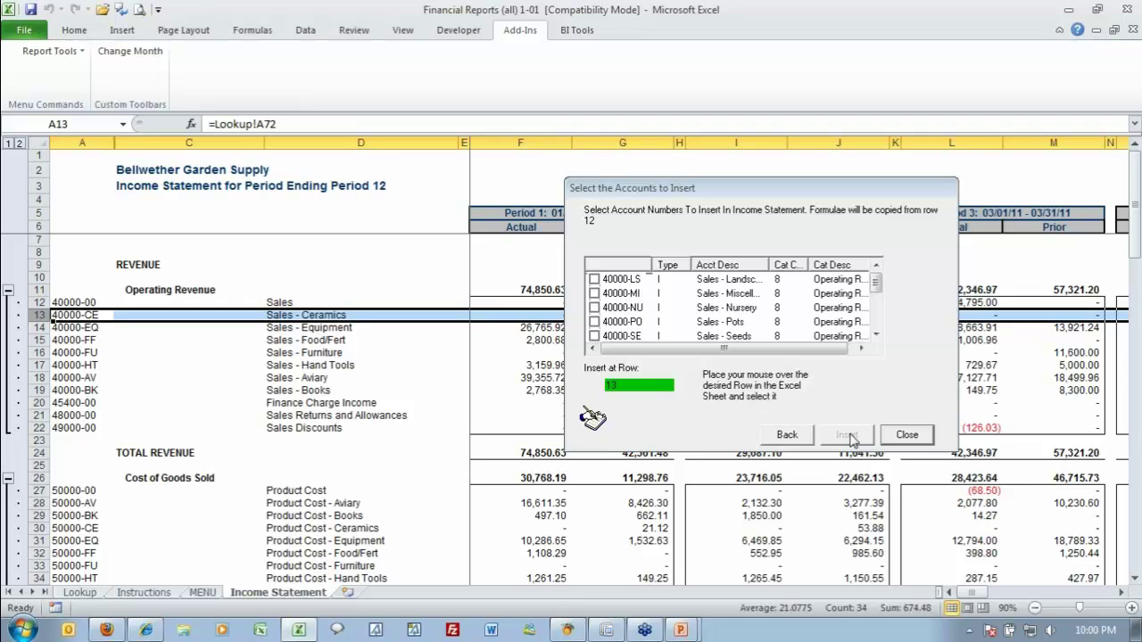
left_click(904, 436)
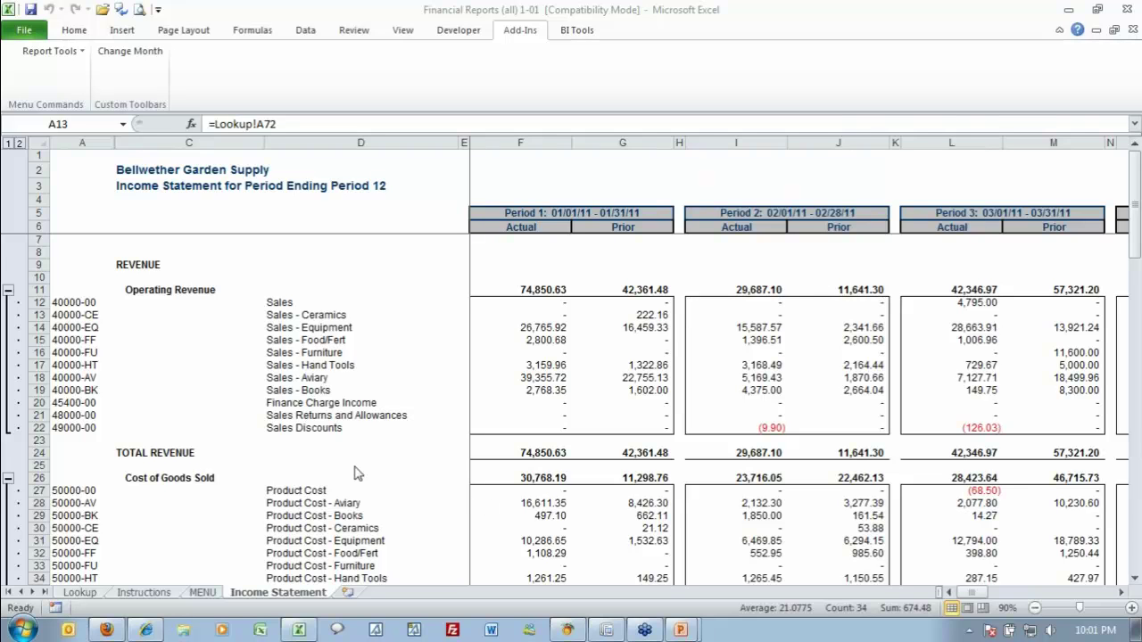
Switch to Peachtree Accounting and review the Business Intelligence licenses and assigned users in the License Manager, then close it.
left_click(603, 631)
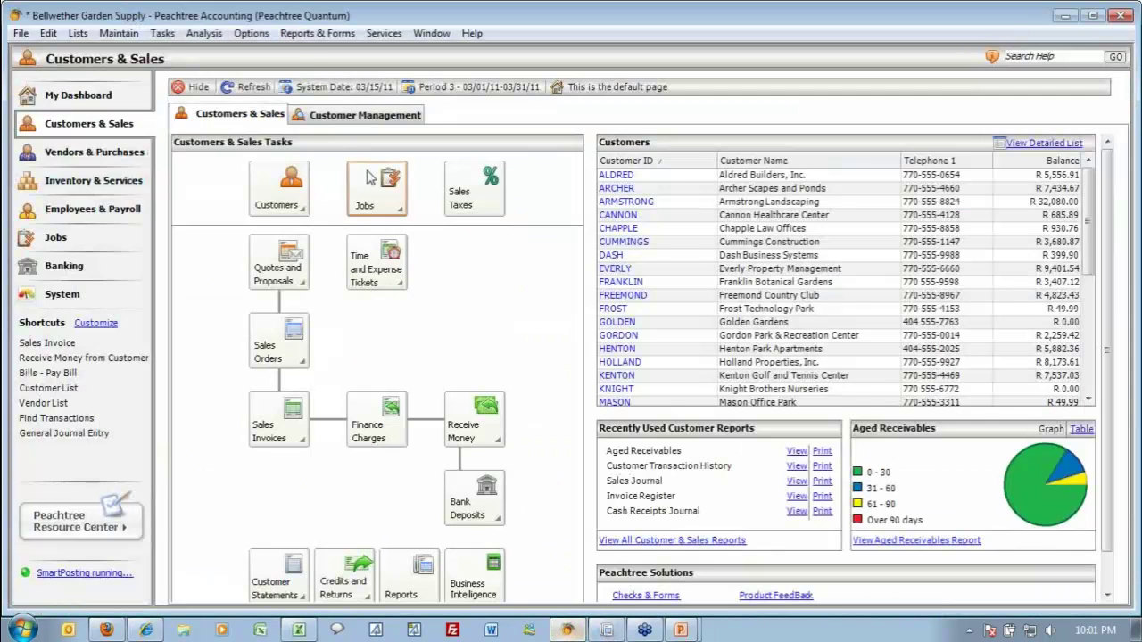
left_click(385, 34)
mouse_move(318, 33)
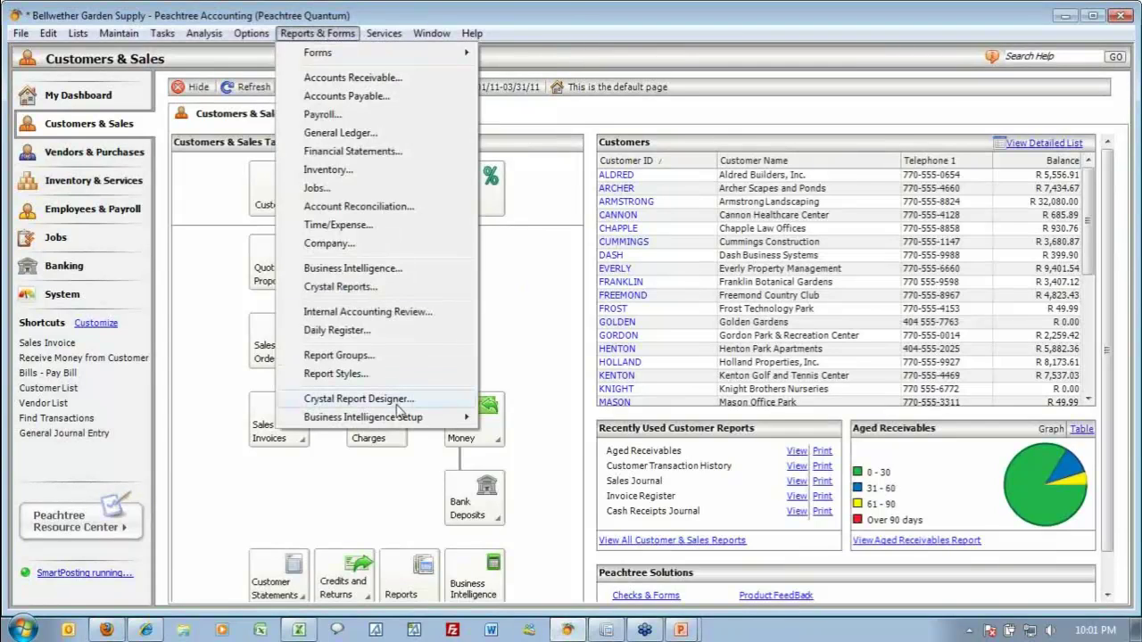
mouse_move(404, 419)
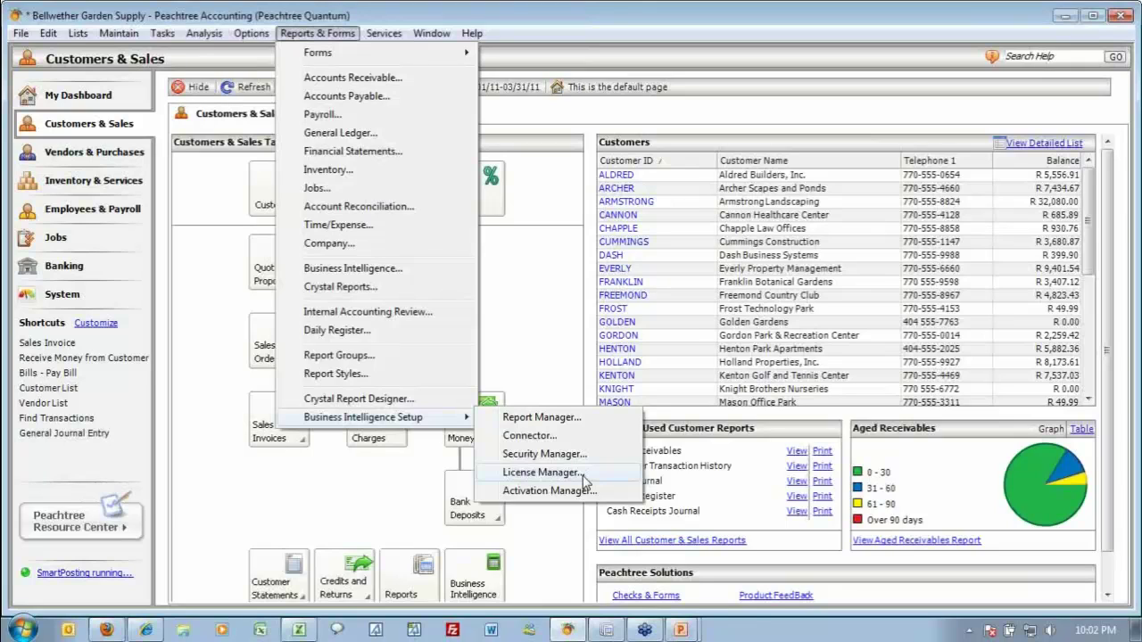
left_click(584, 479)
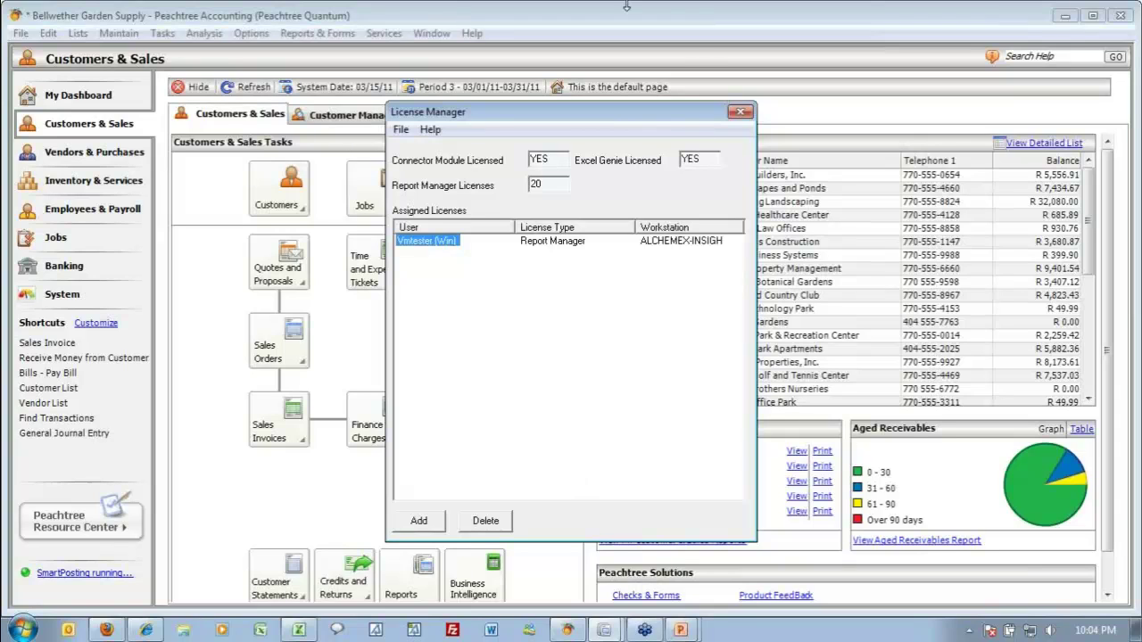
left_click(747, 115)
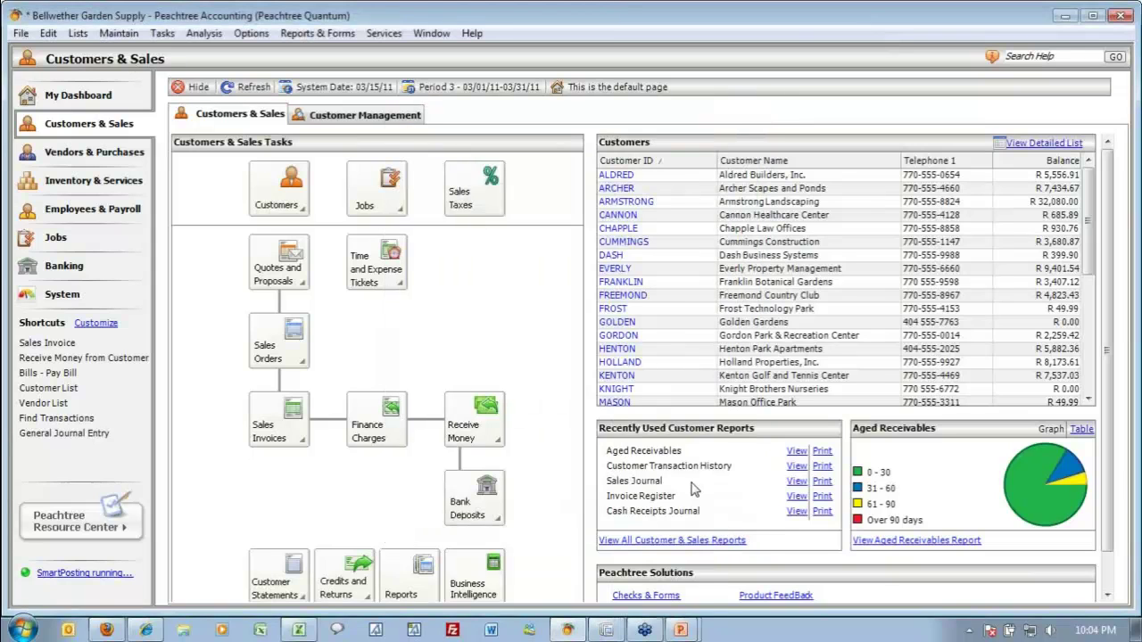
Switch to the PowerPoint slide show of PBI Level 1 Session 2.pptx.
mouse_move(688, 631)
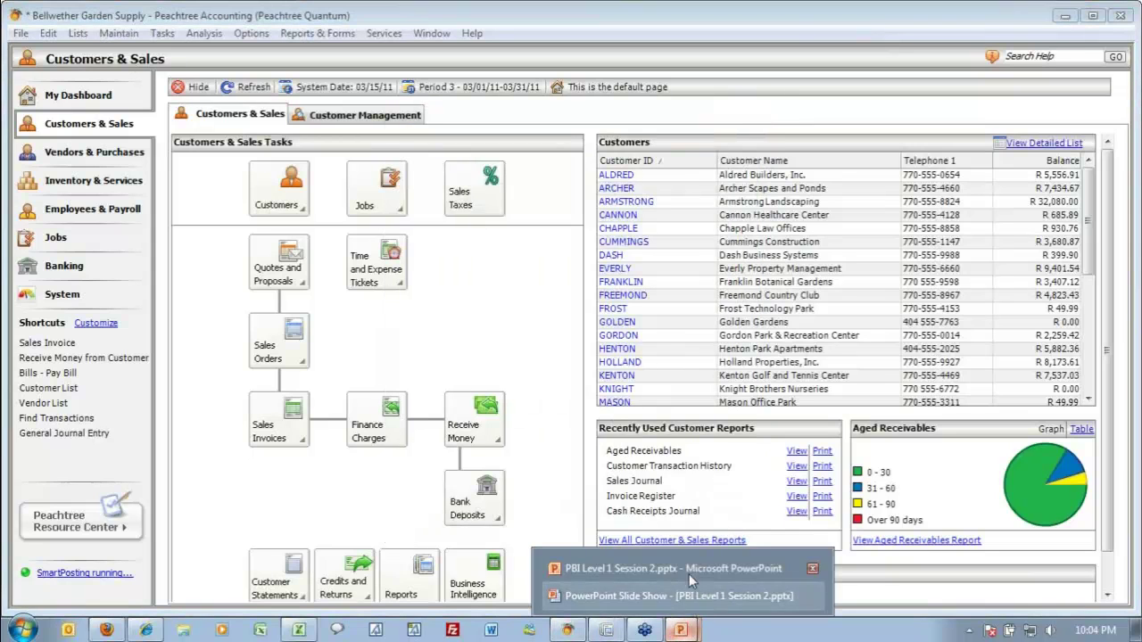
key("alt+Tab")
key("Tab")
key("Tab")
key("Tab")
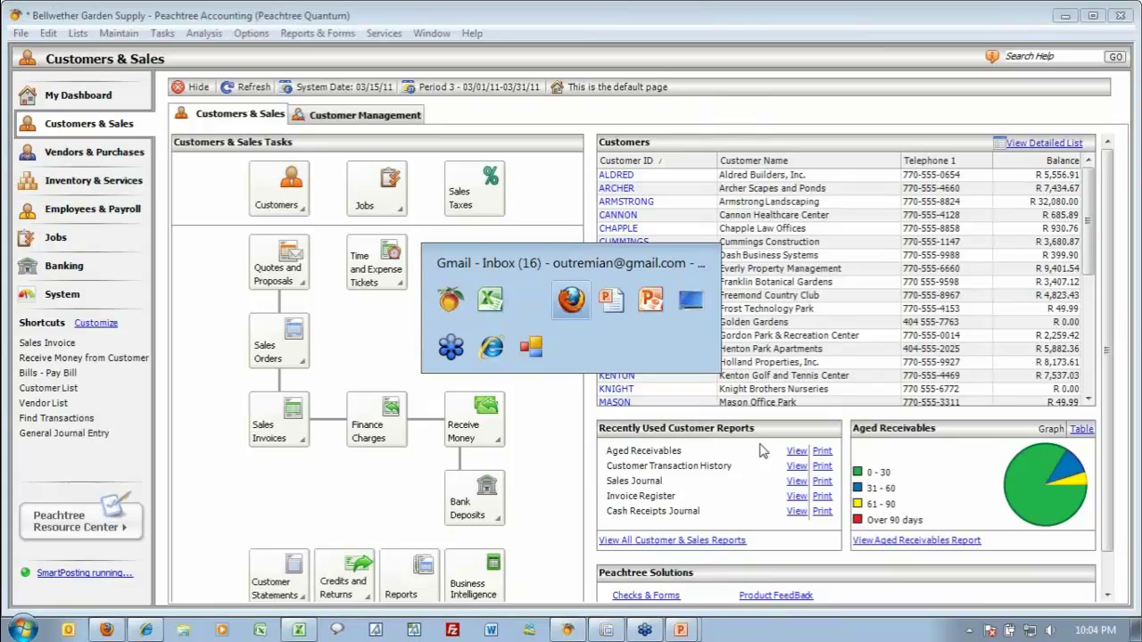